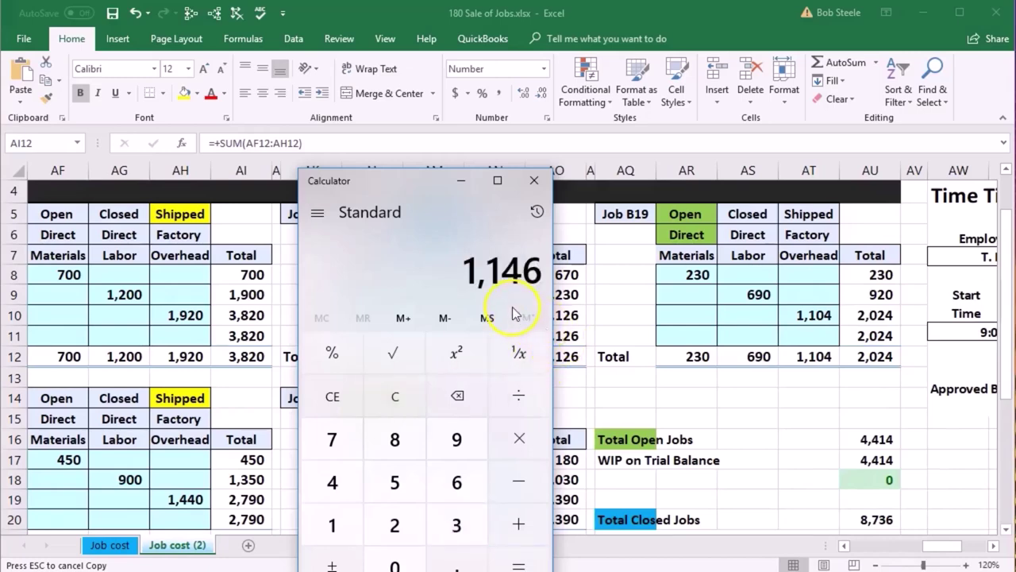
# Add 1,146 and 3,820 in Calculator to get 4,966.
pyautogui.press('+')
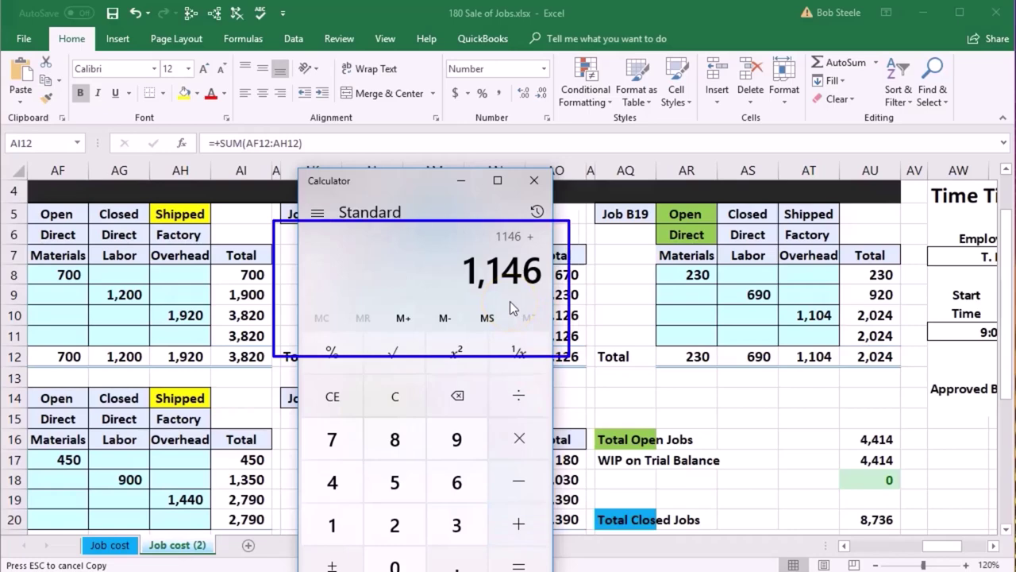
pyautogui.write('3820')
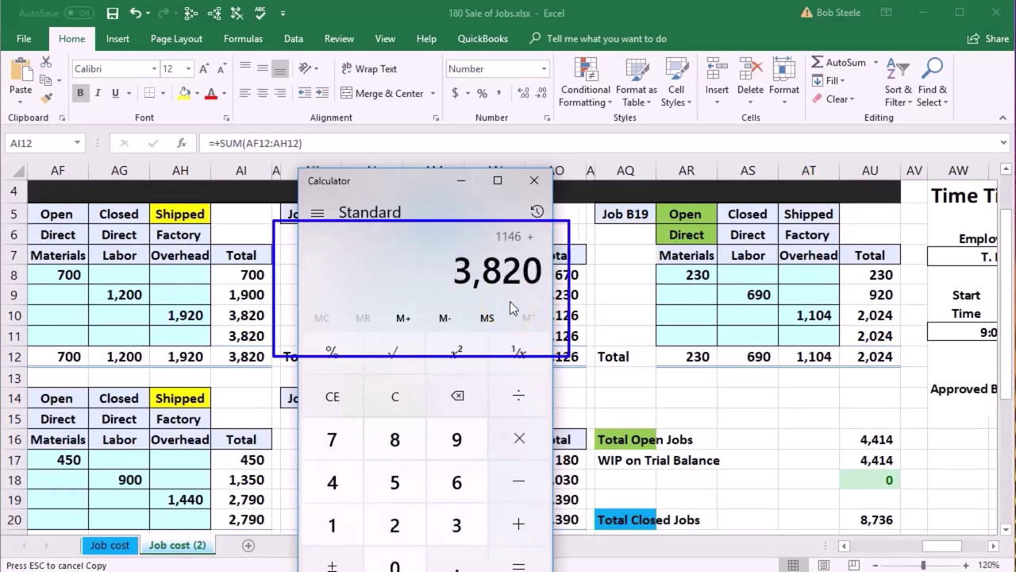
pyautogui.press('Return')
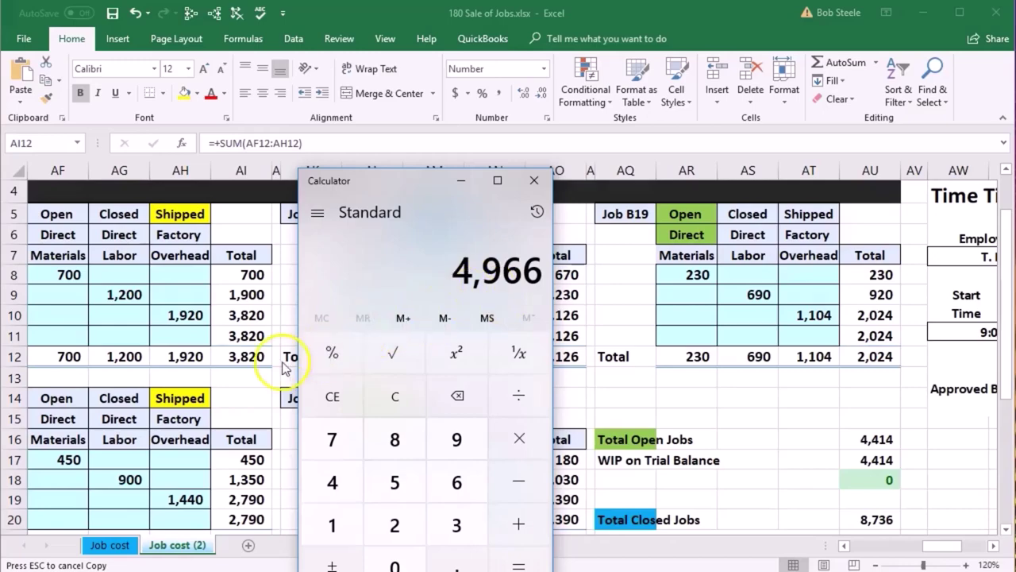
pyautogui.click(410, 332)
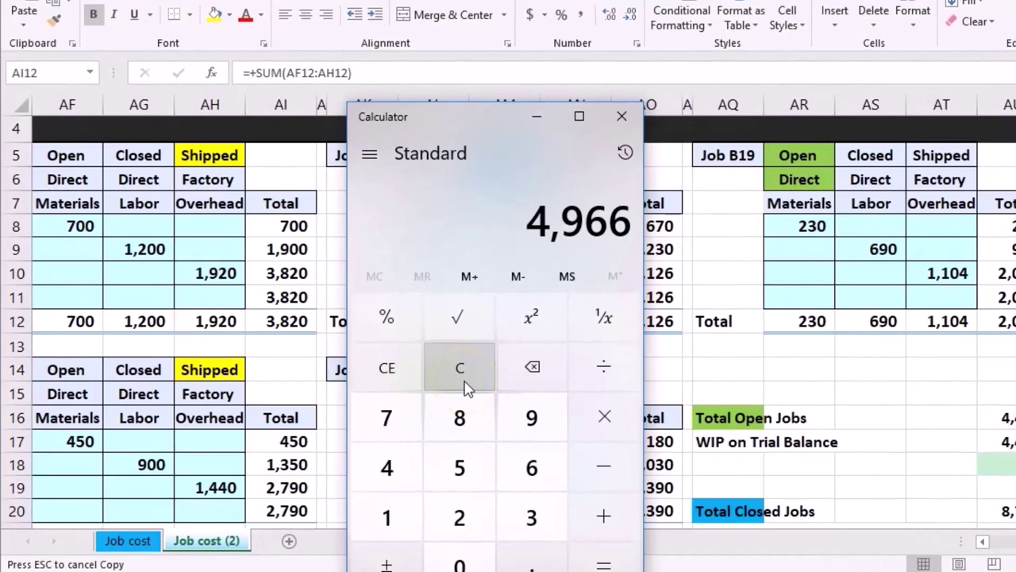
# Clear the calculator and multiply 3,820 by 1.30, also giving 4,966.
pyautogui.click(467, 388)
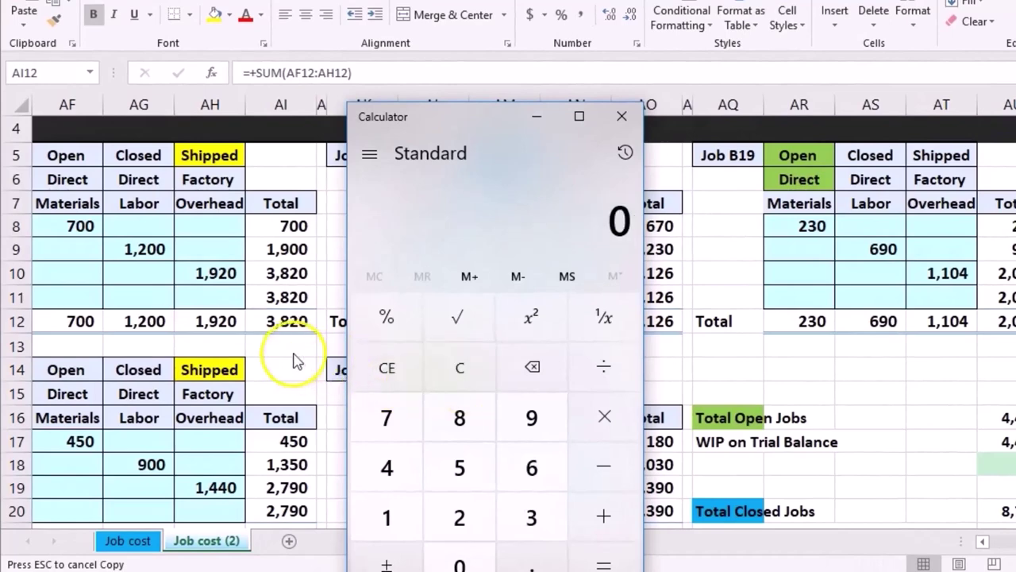
pyautogui.write('382')
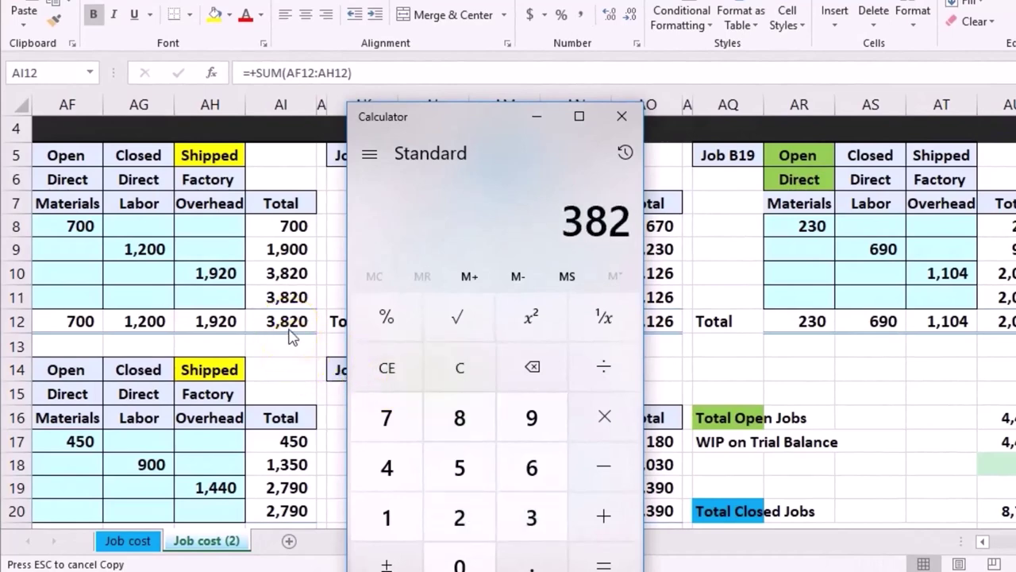
pyautogui.write('0*')
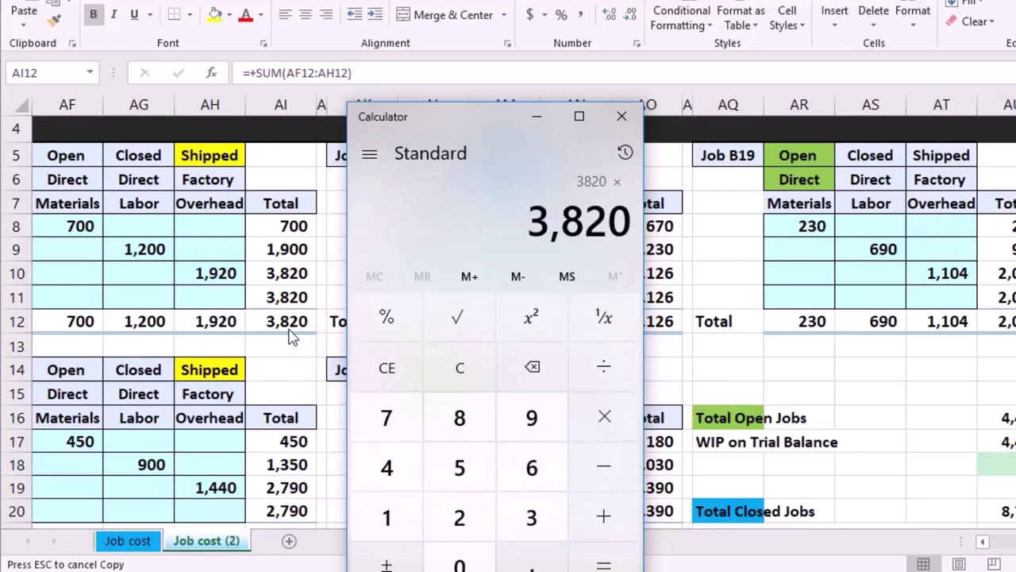
pyautogui.write('1')
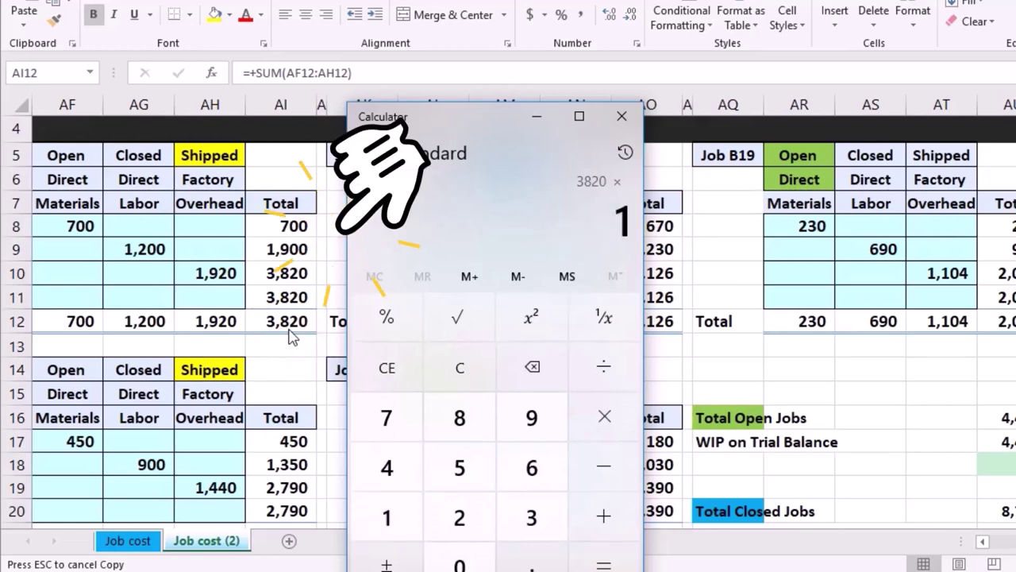
pyautogui.write('.30')
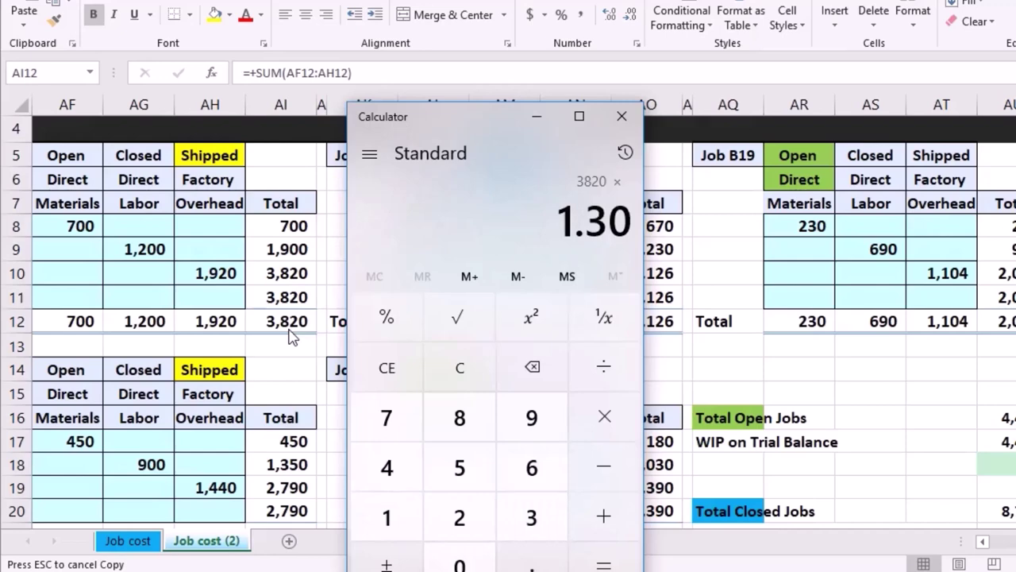
pyautogui.click(609, 554)
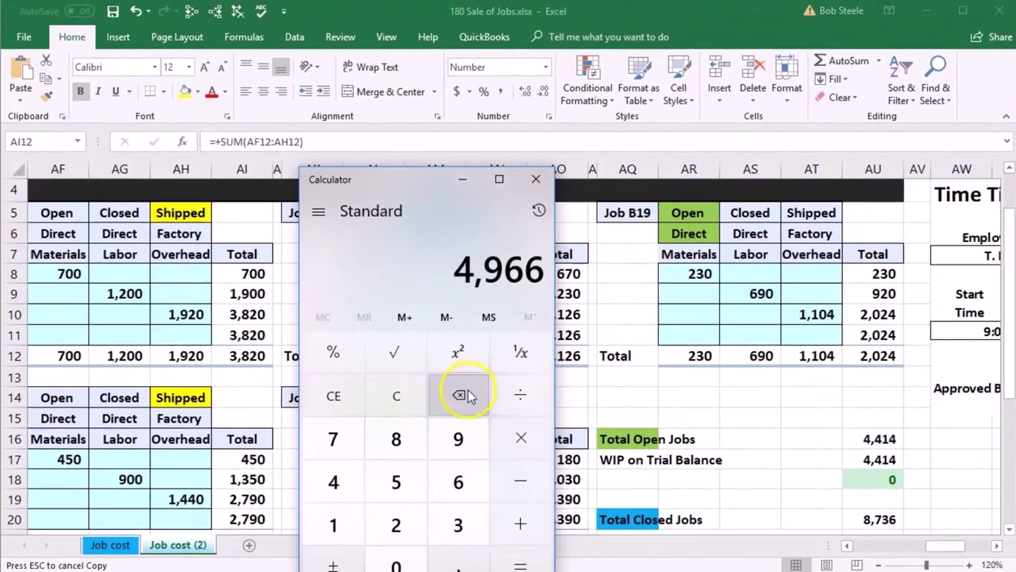
# Clear the calculator and check the job totals on the worksheet.
pyautogui.click(396, 395)
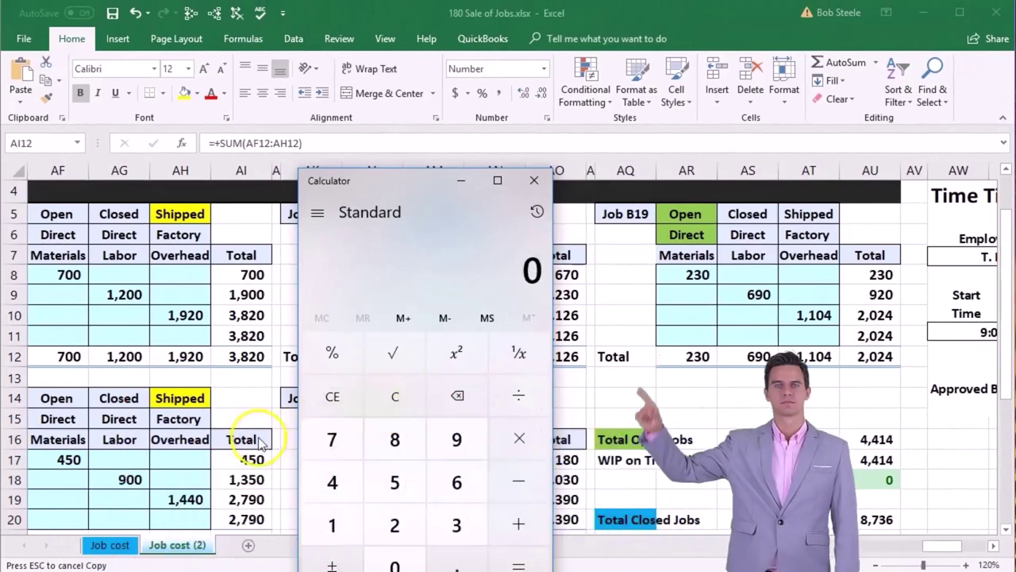
pyautogui.hotkey('alt', 'Tab')
pyautogui.scroll(-1, 238, 427)
pyautogui.scroll(-1, 239, 426)
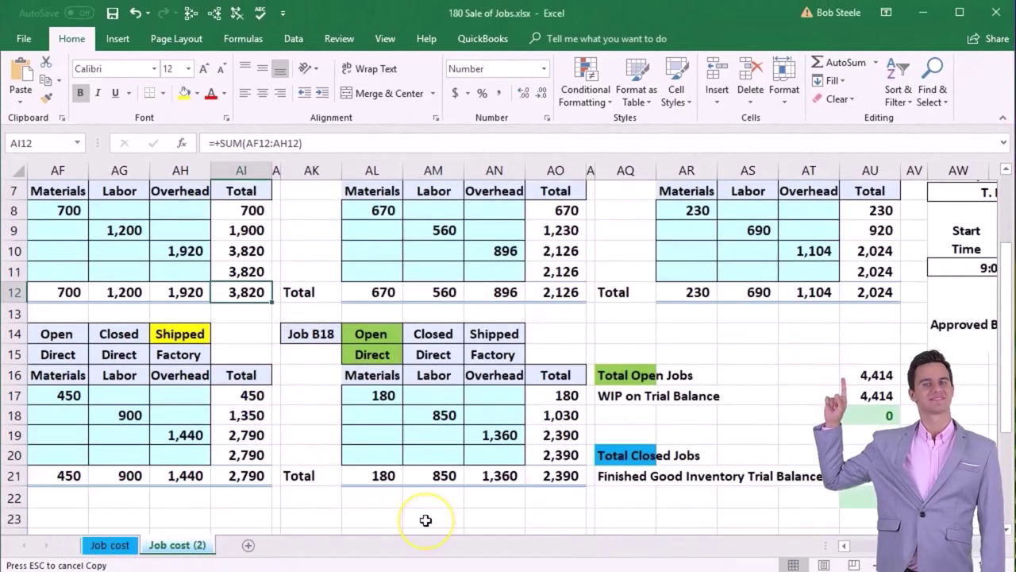
pyautogui.hotkey('alt', 'Tab')
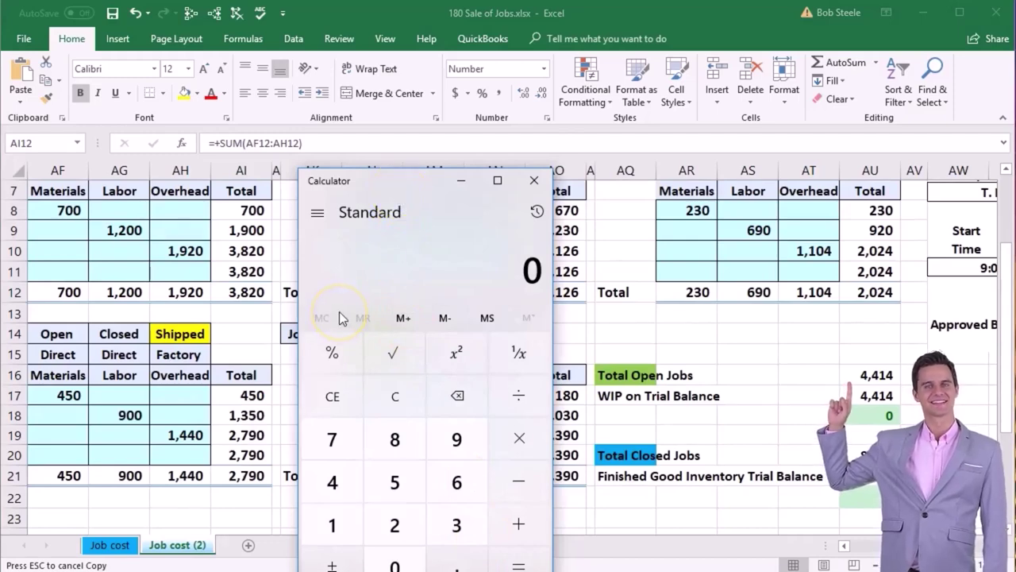
# Total 3,820 + 2,790 = 6,610, multiply by 1.30 for 8,593, and return to Excel.
pyautogui.write('3820+2790')
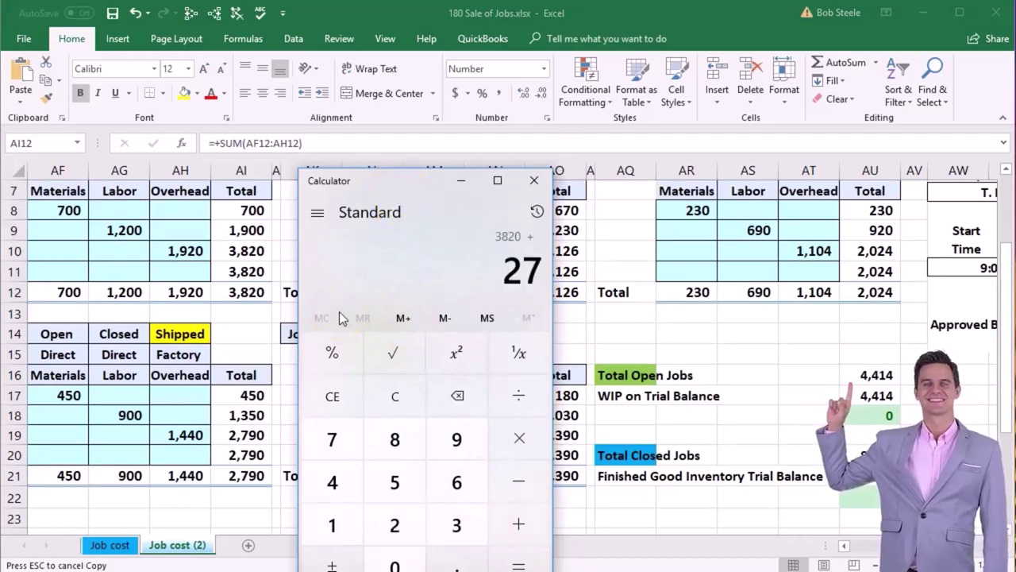
pyautogui.press('Return')
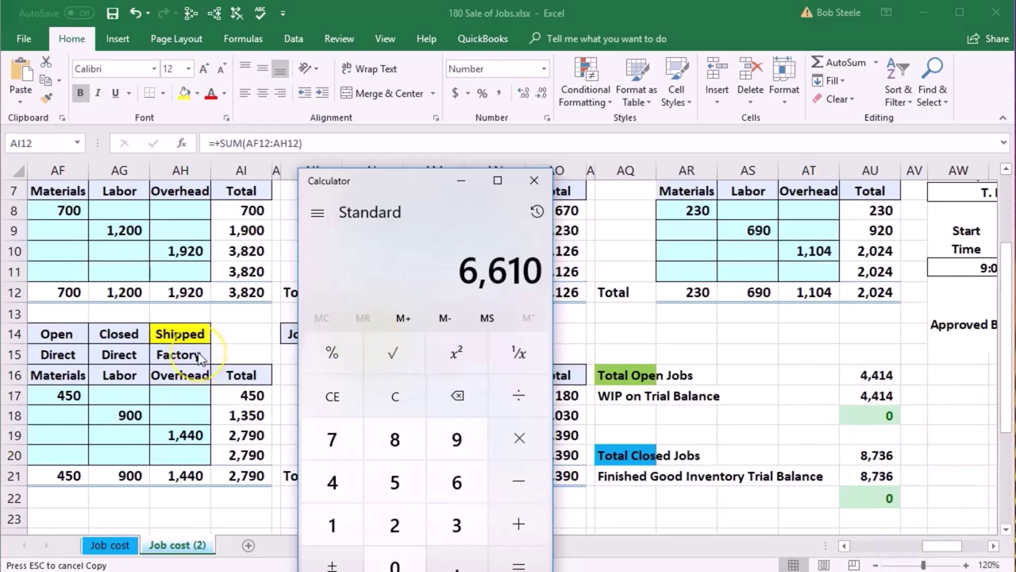
pyautogui.write('1.30')
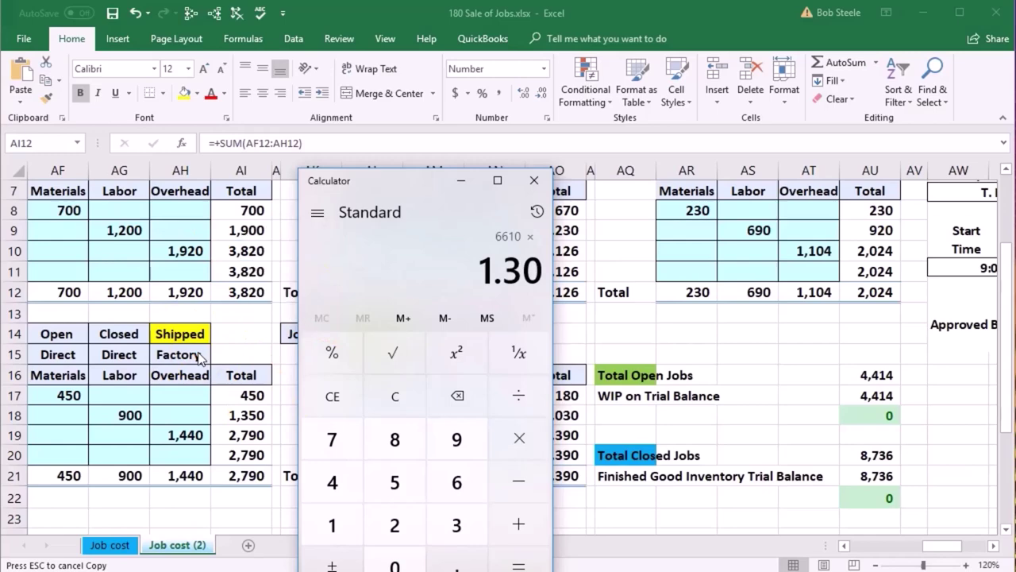
pyautogui.press('Return')
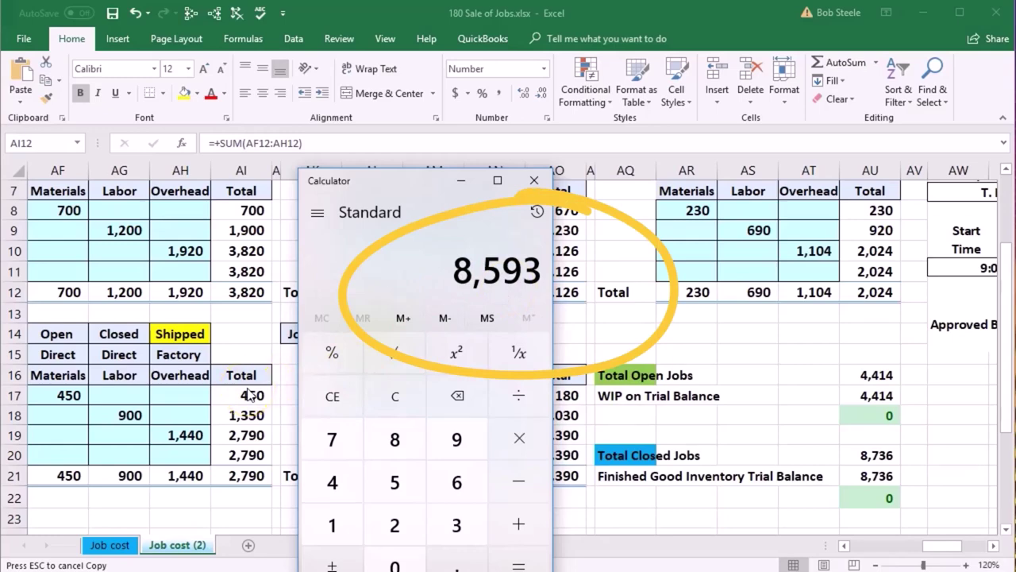
pyautogui.hotkey('alt', 'Tab')
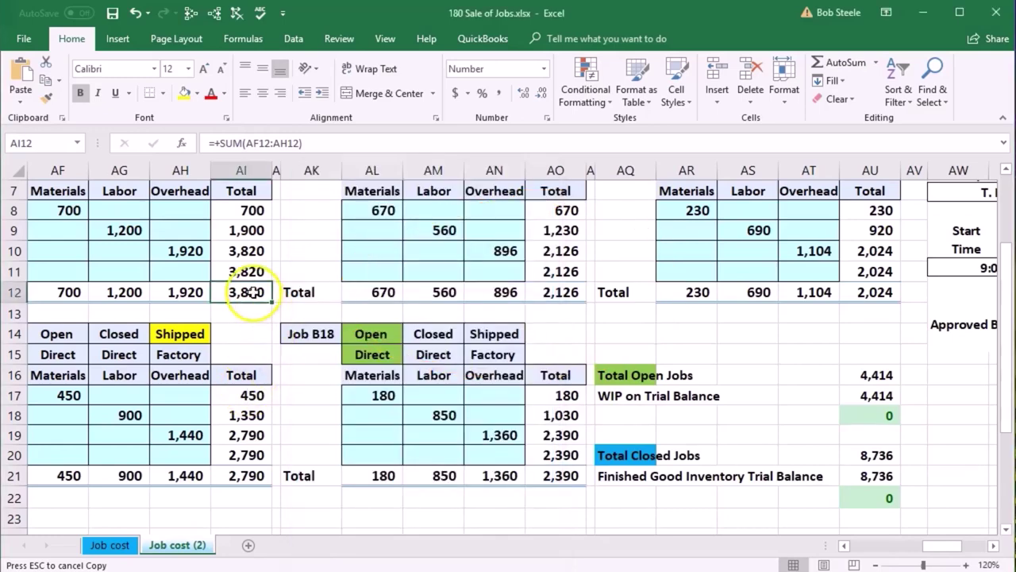
# Sum AI12 and AI21 to confirm 6,610, then go back to the COGS amount in G13.
pyautogui.keyDown('ctrl'); pyautogui.click(242, 475); pyautogui.keyUp('ctrl')
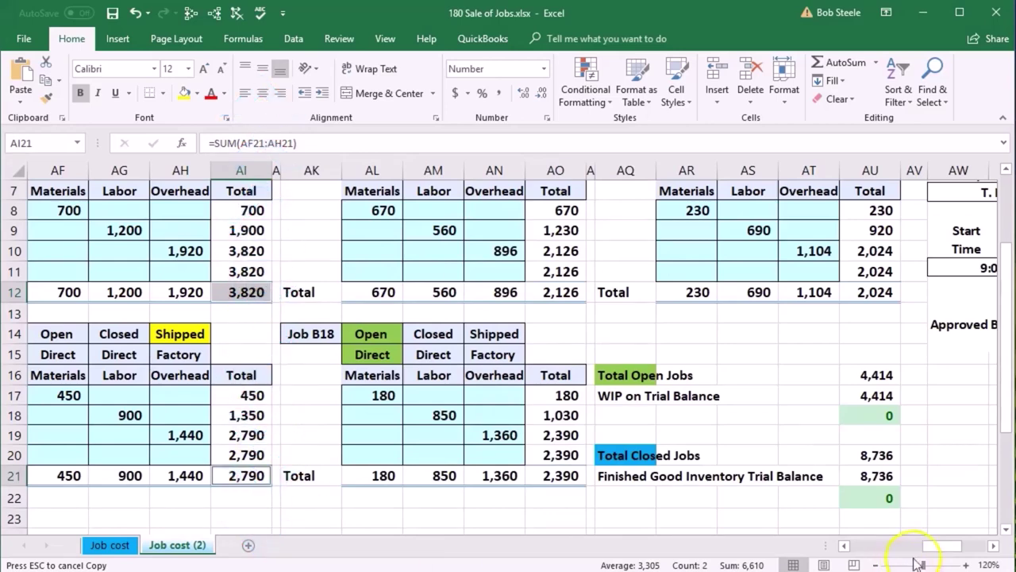
pyautogui.moveTo(945, 553); pyautogui.dragTo(869, 553)
pyautogui.click(362, 313)
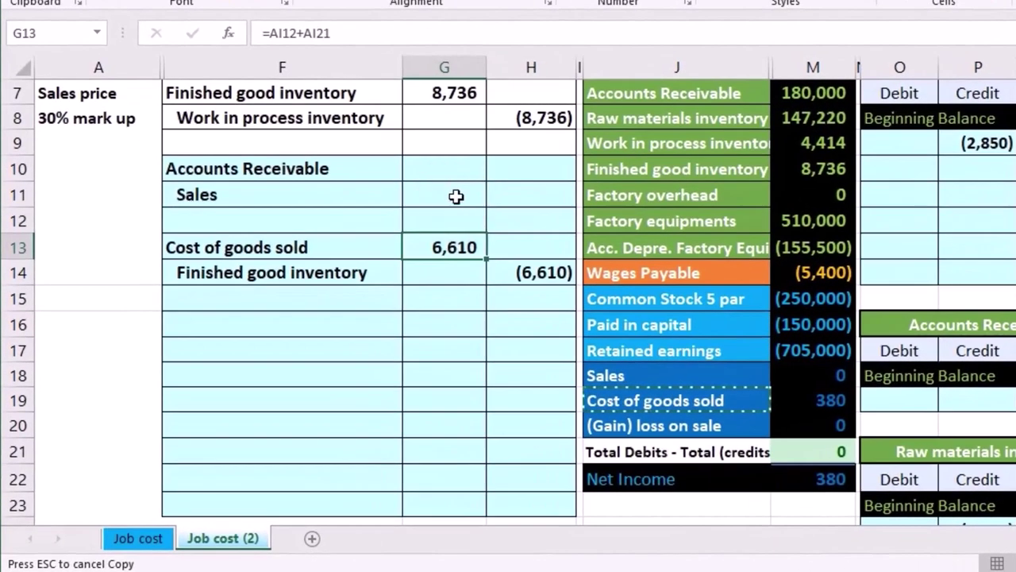
# Enter =G13*1.3 in G10 for the 8,593 receivable and =-G10 in H11 for Sales.
pyautogui.click(364, 256)
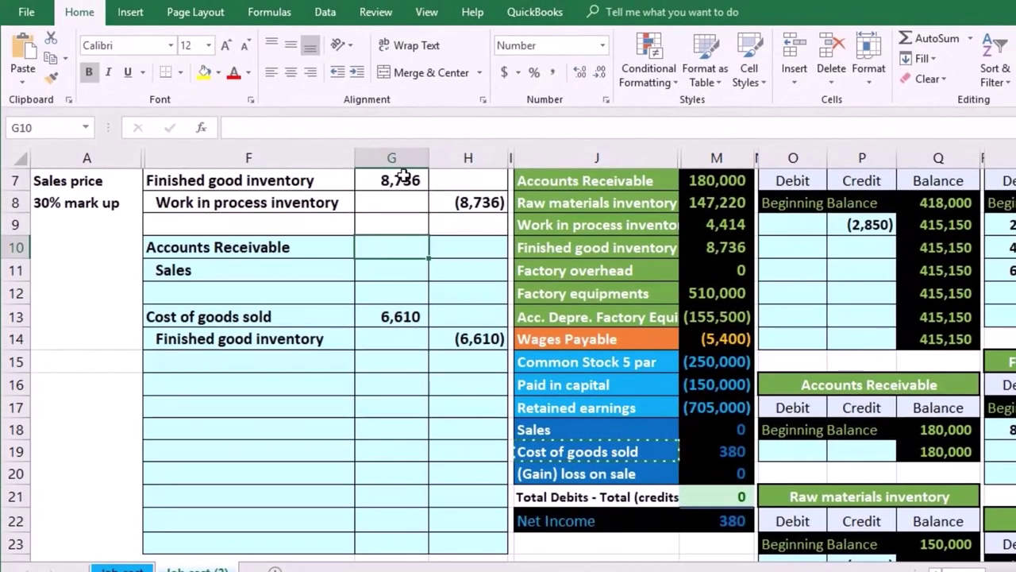
pyautogui.write('=')
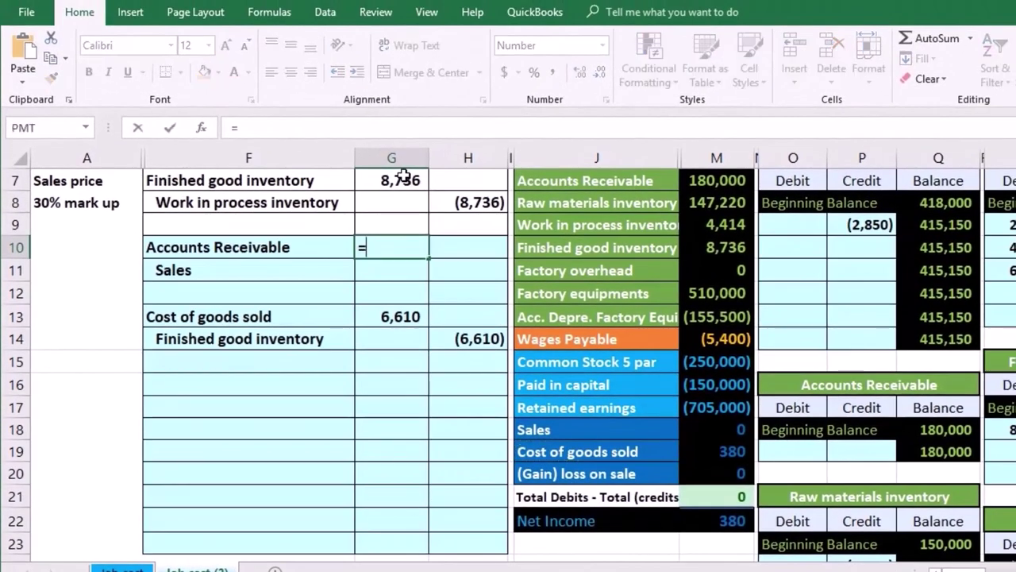
pyautogui.click(396, 314)
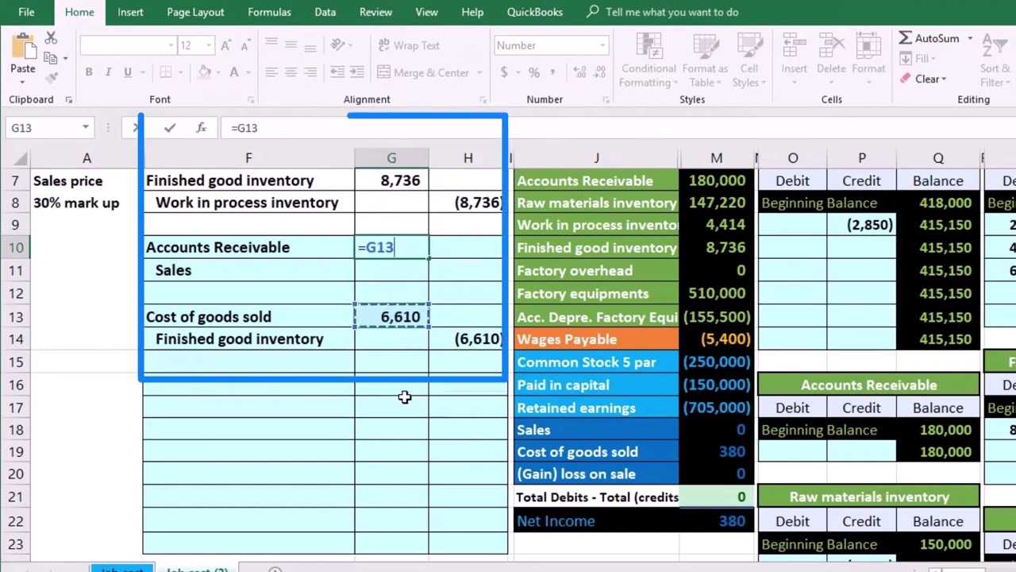
pyautogui.write('*')
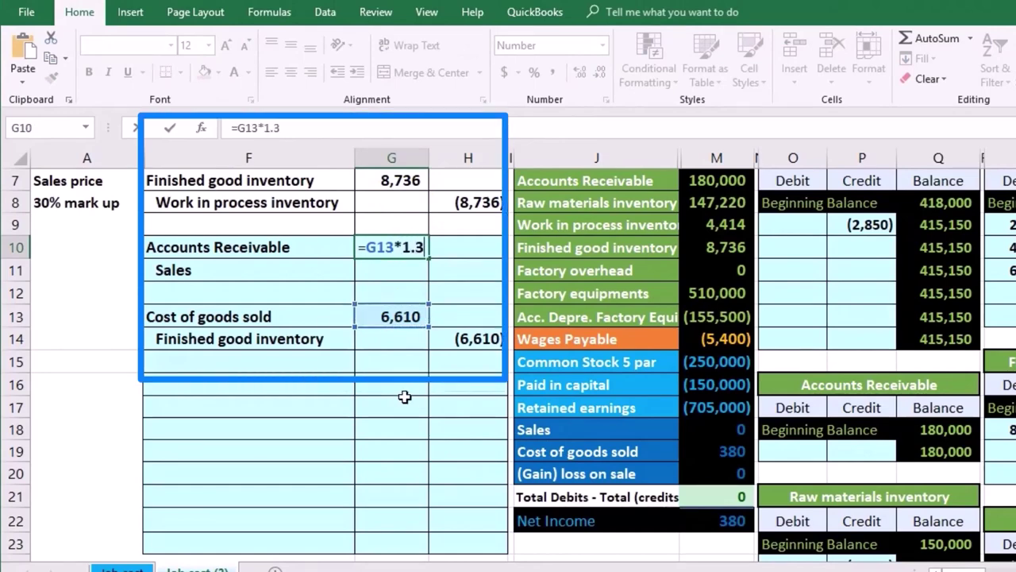
pyautogui.press('Return')
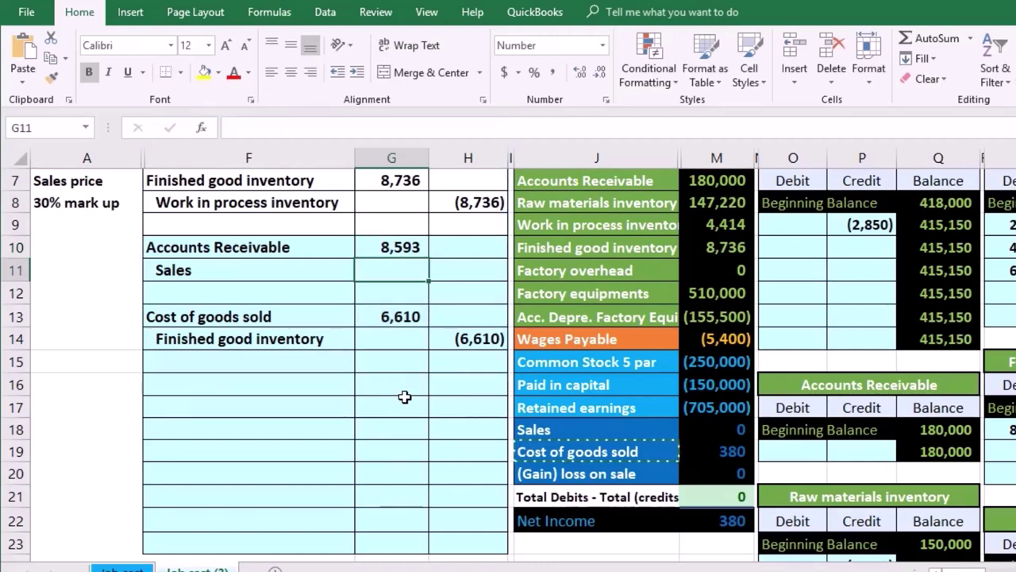
pyautogui.press('Right')
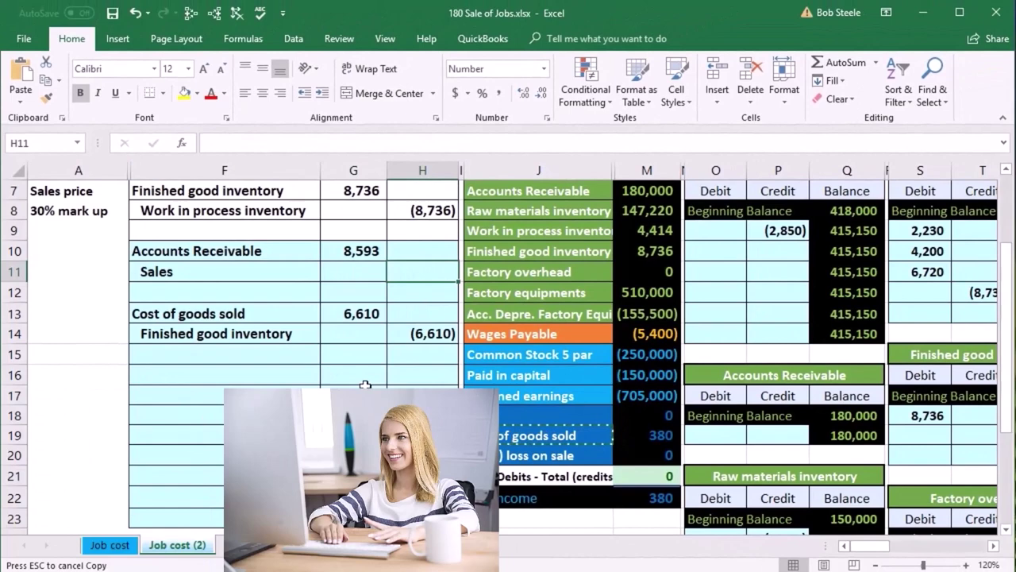
pyautogui.write('=-')
pyautogui.press('Left')
pyautogui.press('Up')
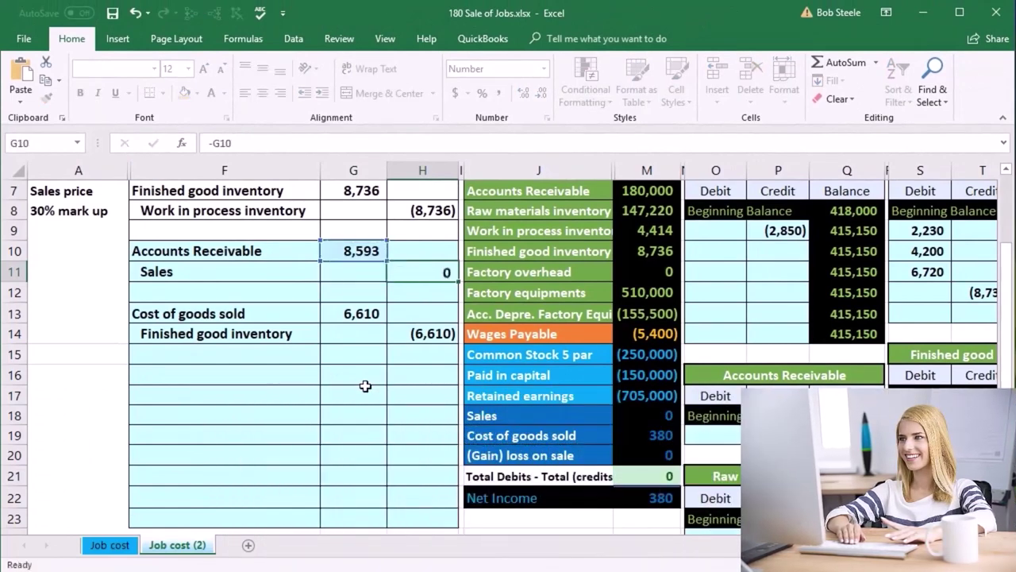
pyautogui.press('Return')
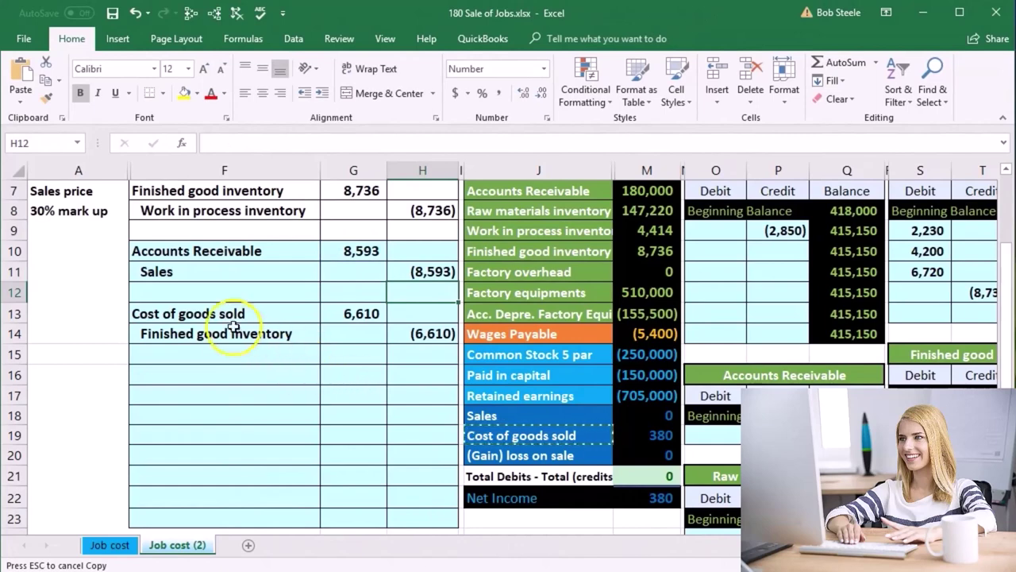
# Review the COGS and receivable entries and their formulas in G13 and G10.
pyautogui.moveTo(222, 316); pyautogui.dragTo(405, 343)
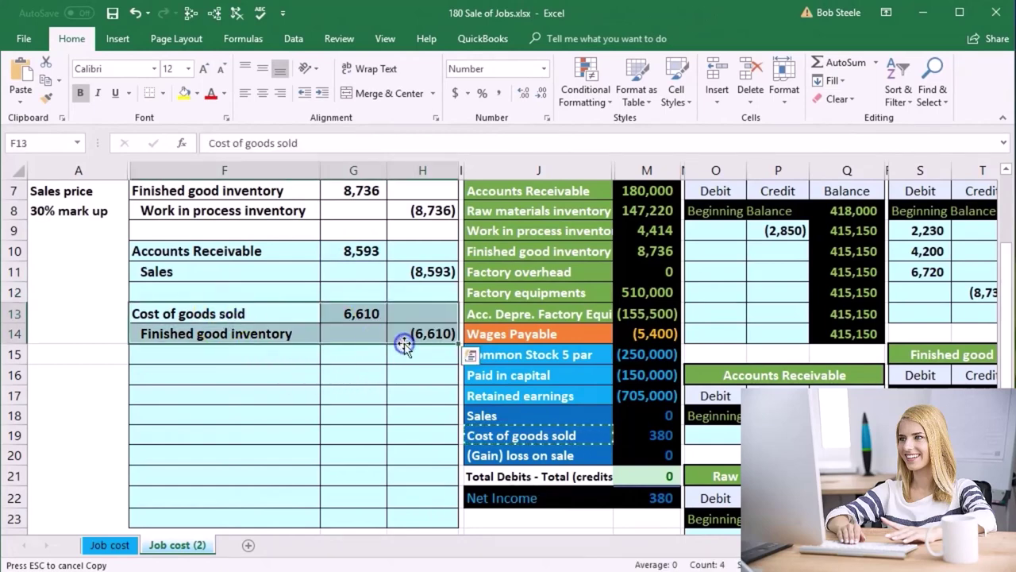
pyautogui.moveTo(301, 251); pyautogui.dragTo(402, 270)
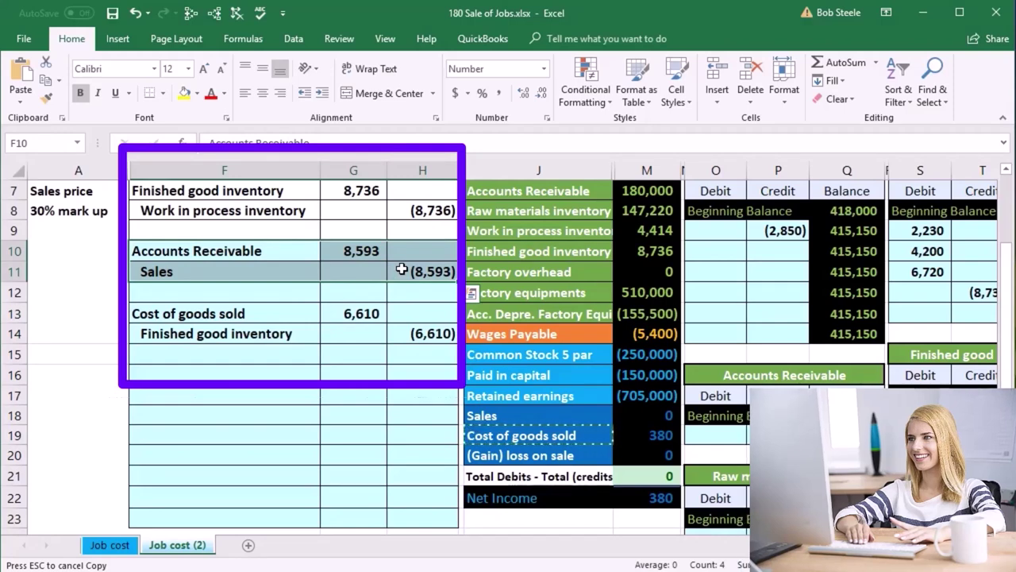
pyautogui.click(385, 320)
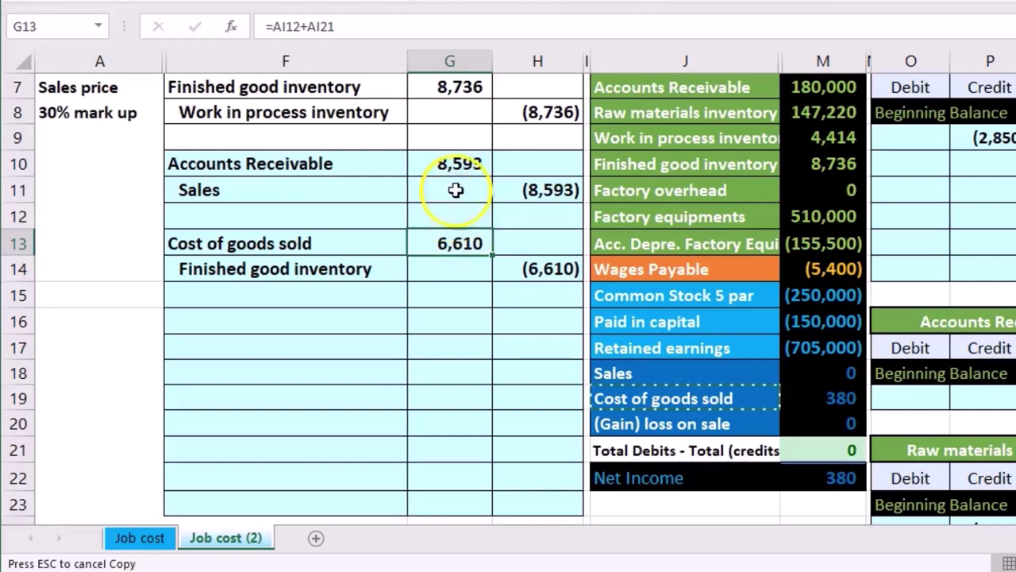
pyautogui.click(460, 166)
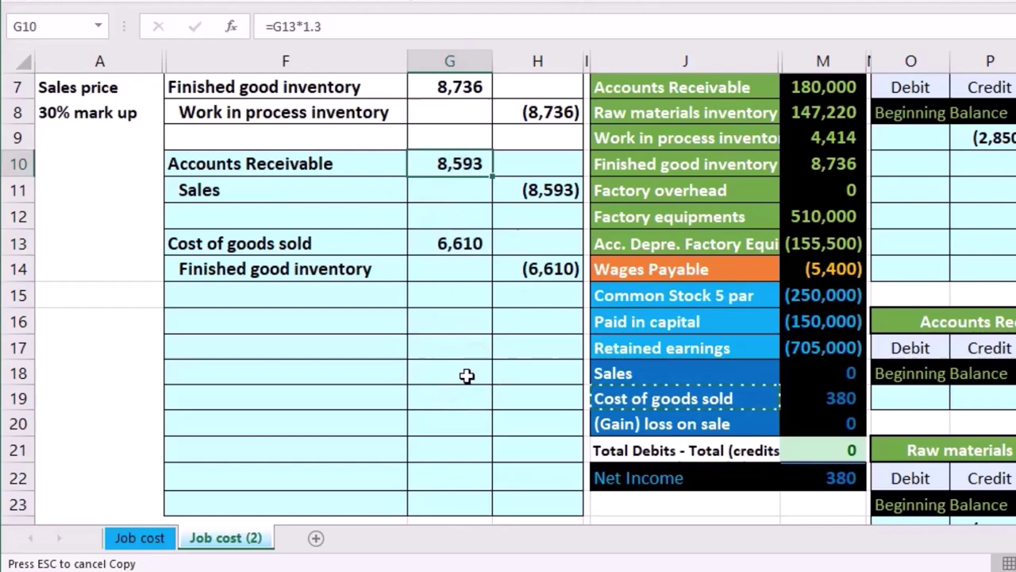
# Fill the Accounts Receivable and Sales rows F10:H11 light green.
pyautogui.moveTo(357, 164); pyautogui.dragTo(521, 186)
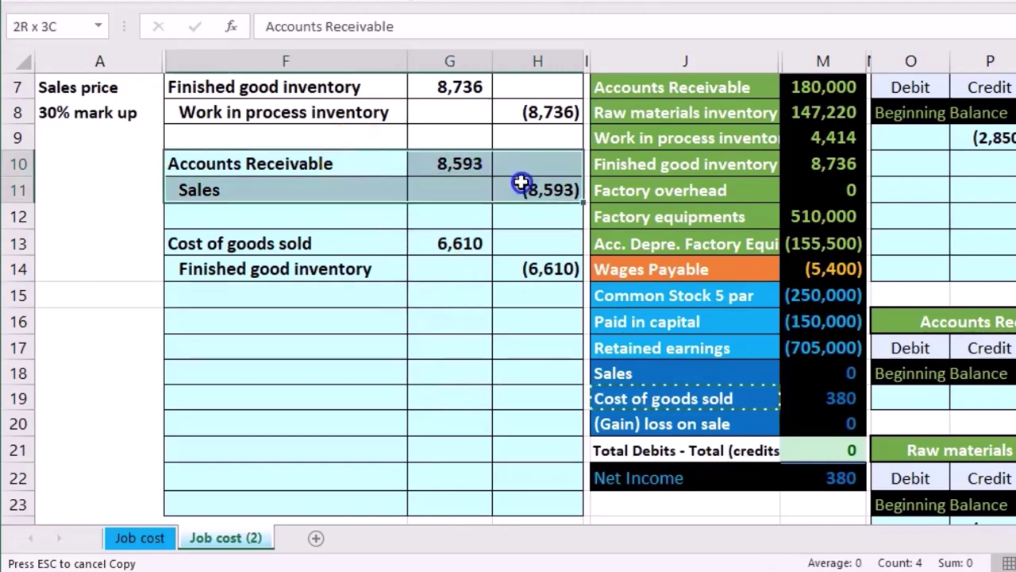
pyautogui.rightClick(524, 183)
pyautogui.click(596, 147)
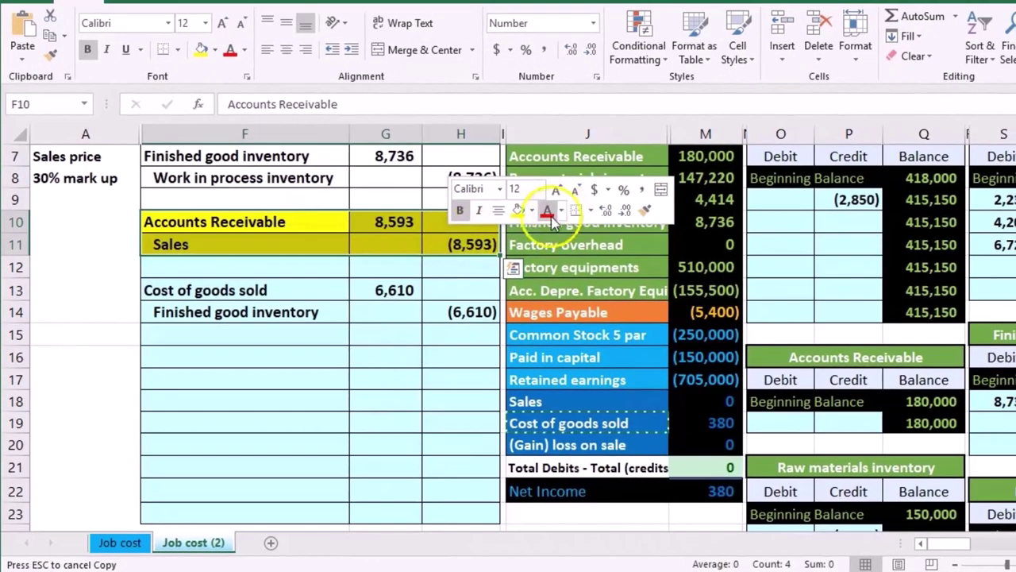
pyautogui.click(412, 188)
pyautogui.moveTo(374, 181); pyautogui.dragTo(503, 181)
pyautogui.moveTo(449, 223); pyautogui.dragTo(454, 236)
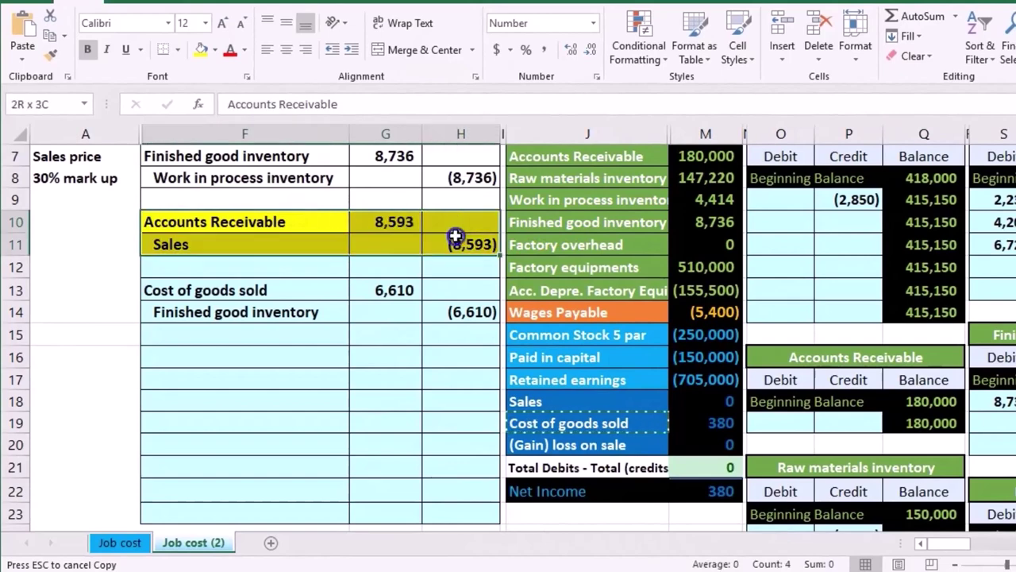
pyautogui.rightClick(459, 226)
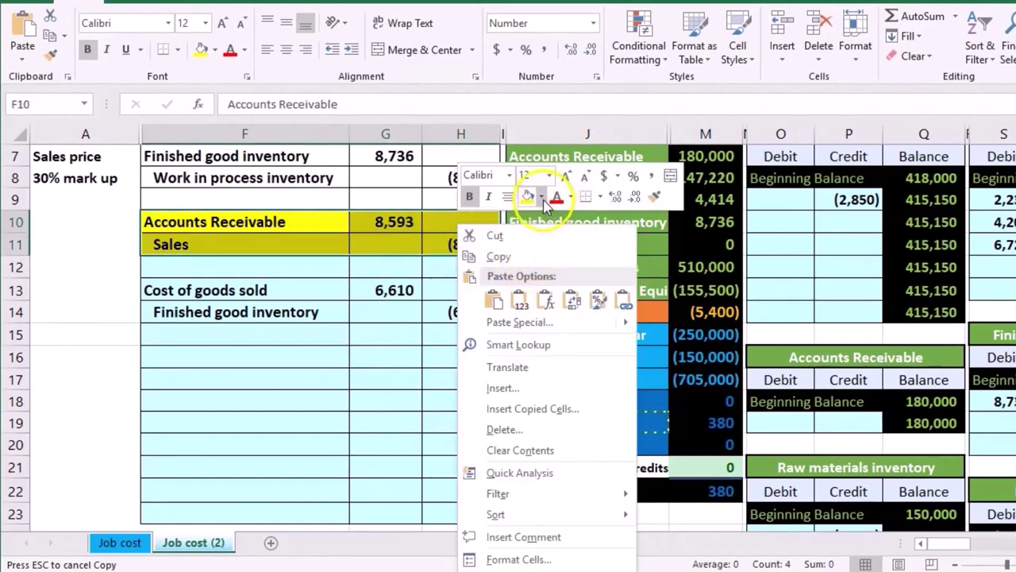
pyautogui.click(541, 196)
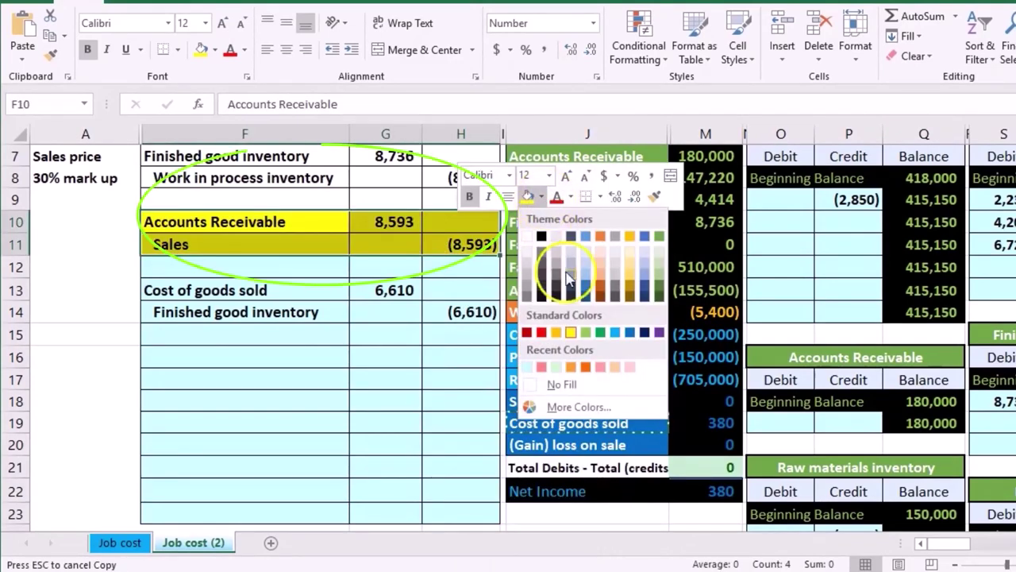
pyautogui.click(585, 334)
pyautogui.click(479, 288)
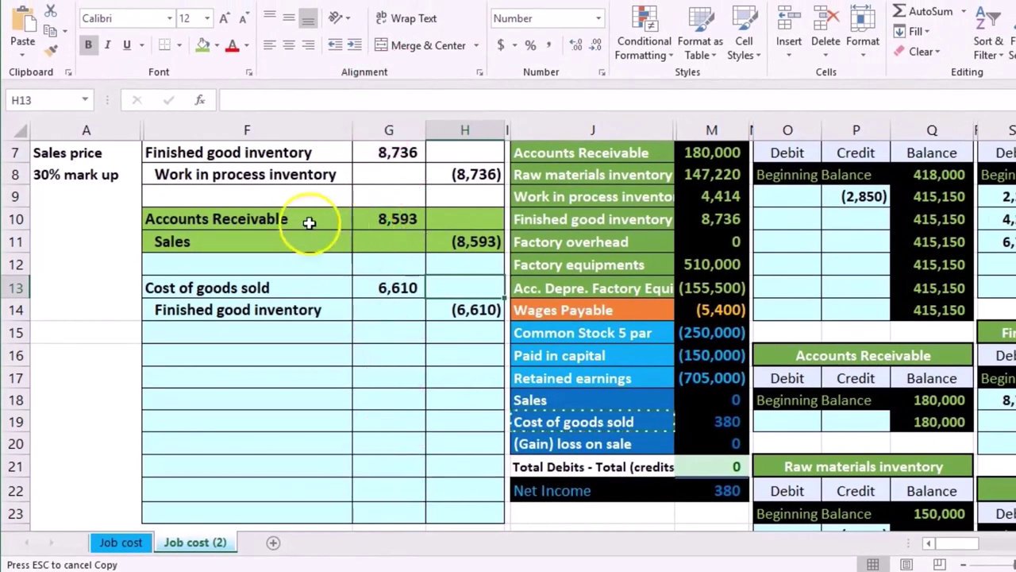
pyautogui.moveTo(309, 221); pyautogui.dragTo(452, 218)
pyautogui.scroll(1, 488, 268)
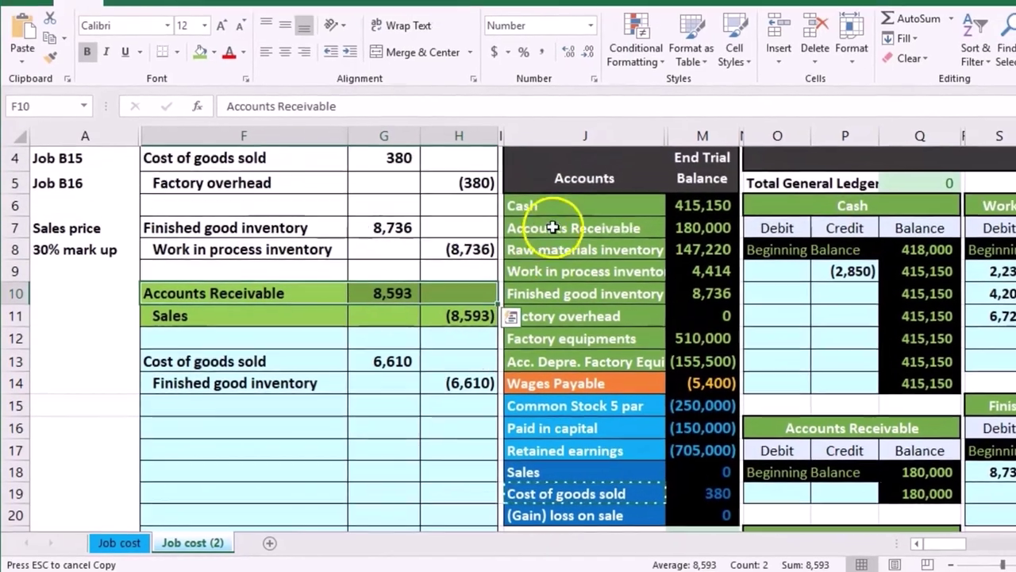
# Post =G10 in ledger cell O19 as the 8,593 Accounts Receivable debit.
pyautogui.moveTo(551, 227); pyautogui.dragTo(686, 223)
pyautogui.moveTo(623, 258); pyautogui.dragTo(628, 258)
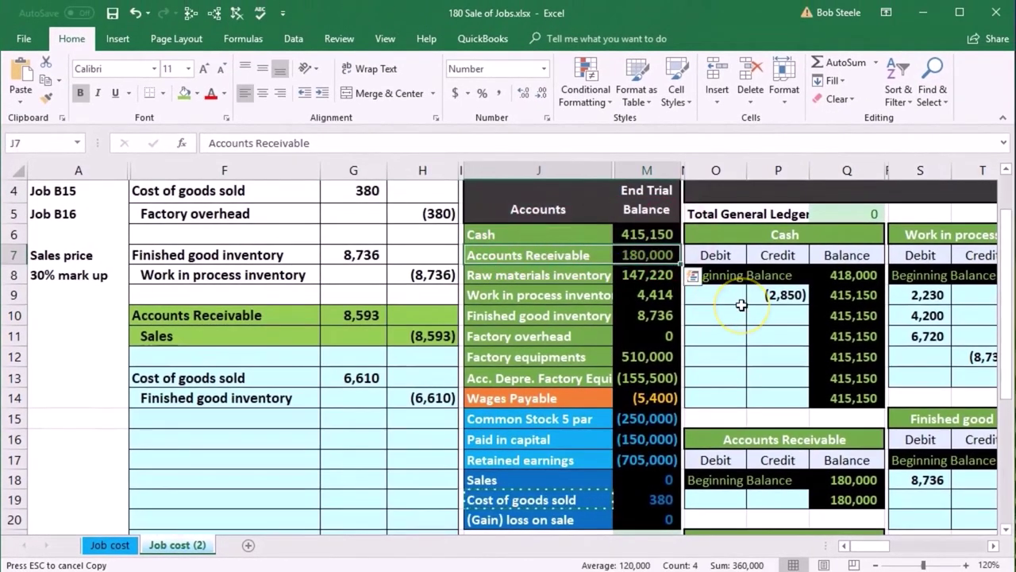
pyautogui.scroll(-1, 741, 305)
pyautogui.scroll(-1, 740, 305)
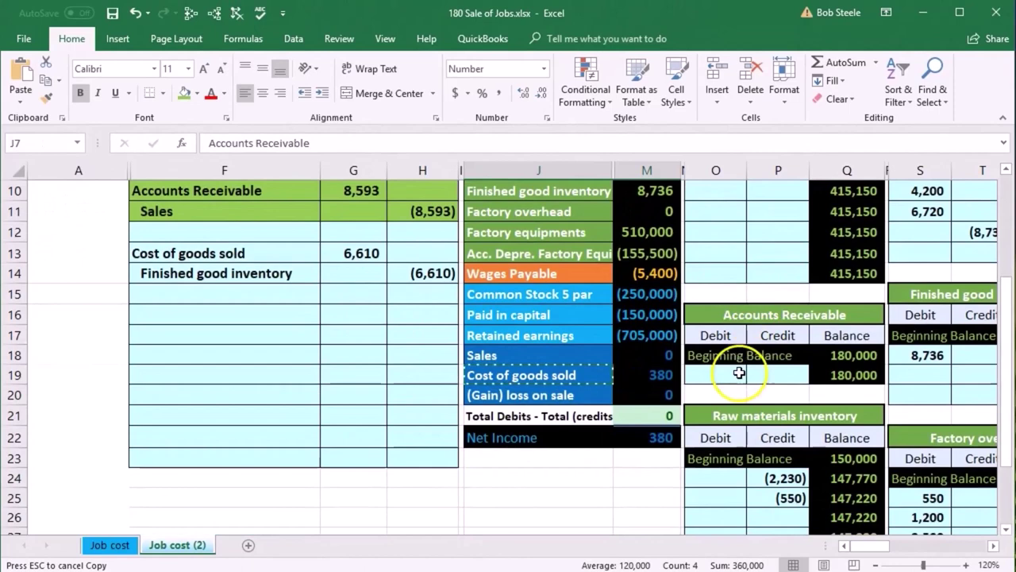
pyautogui.click(735, 372)
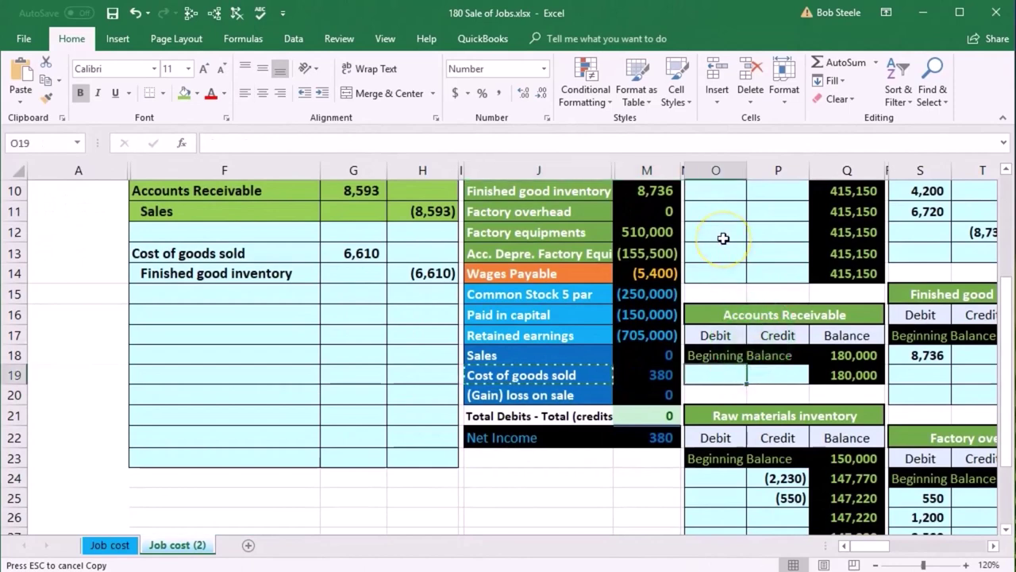
pyautogui.write('=')
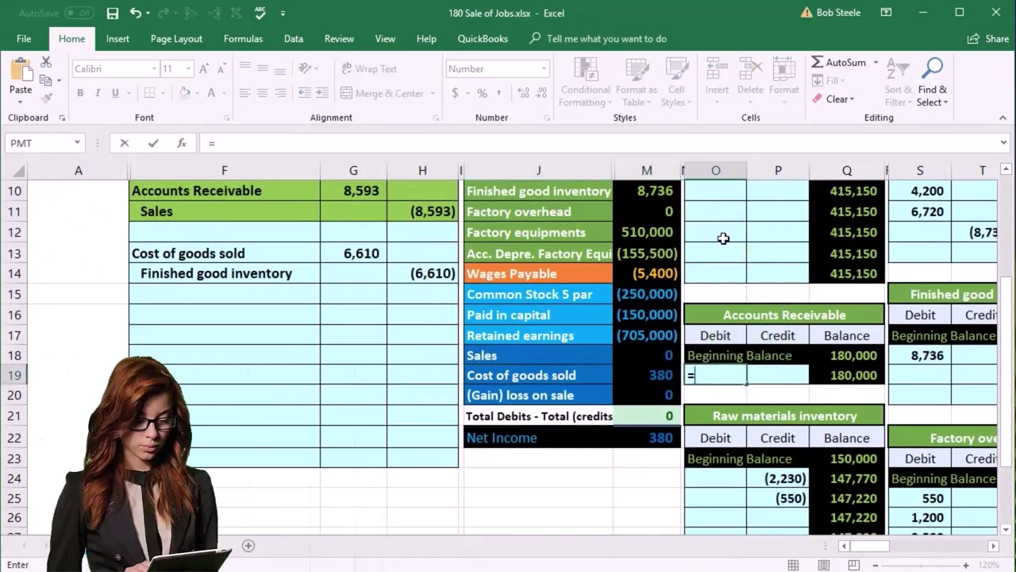
pyautogui.click(363, 201)
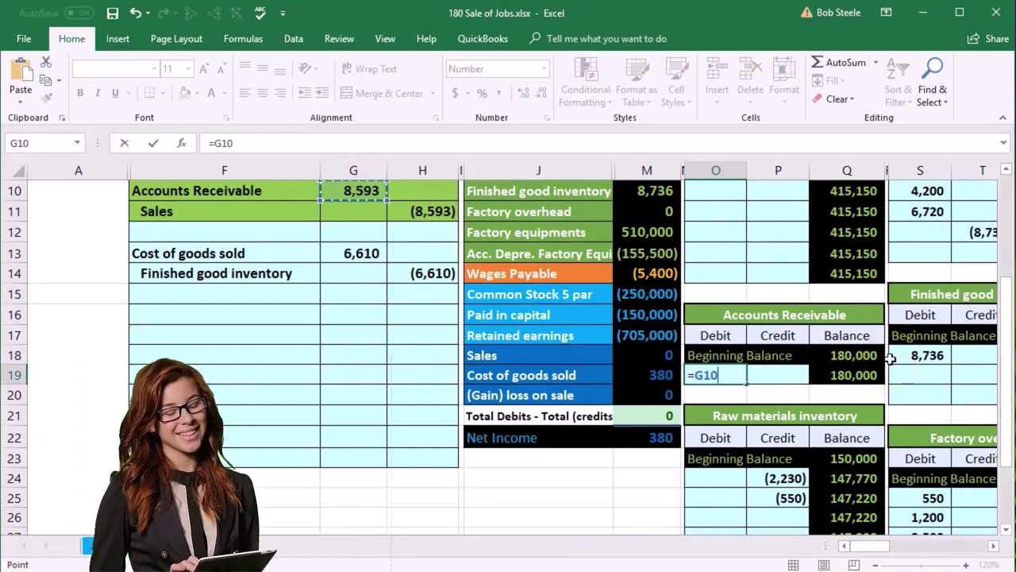
pyautogui.press('Return')
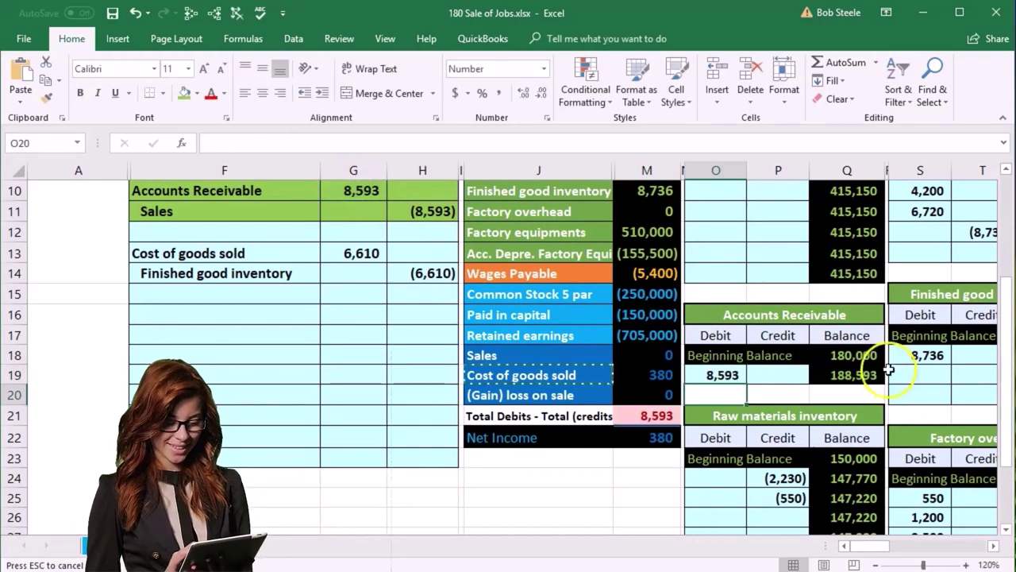
# Trace the 188,593 balance's dependents and check trial balance M7 and the 8,593 difference.
pyautogui.click(864, 376)
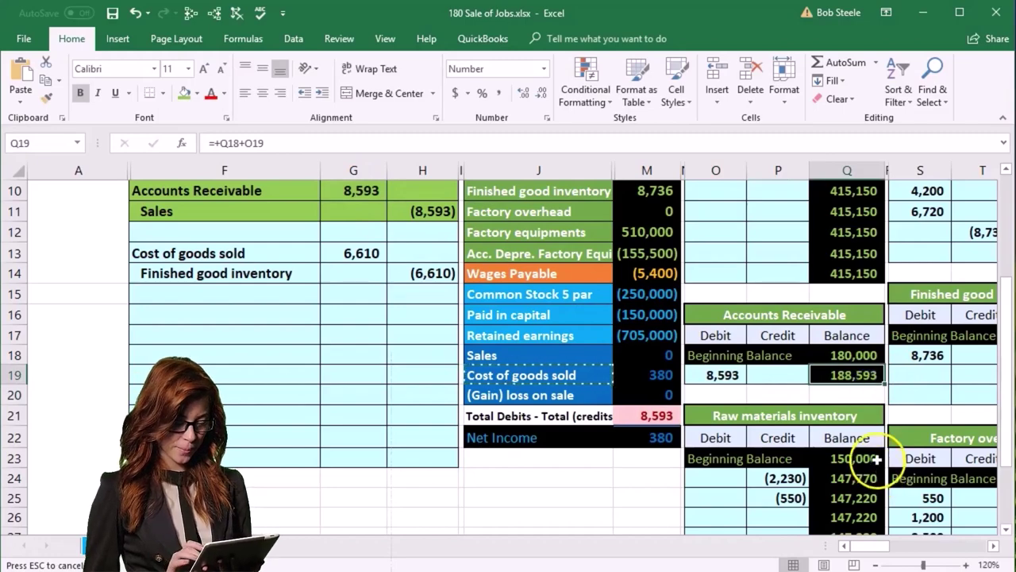
pyautogui.click(219, 15)
pyautogui.scroll(2, 635, 262)
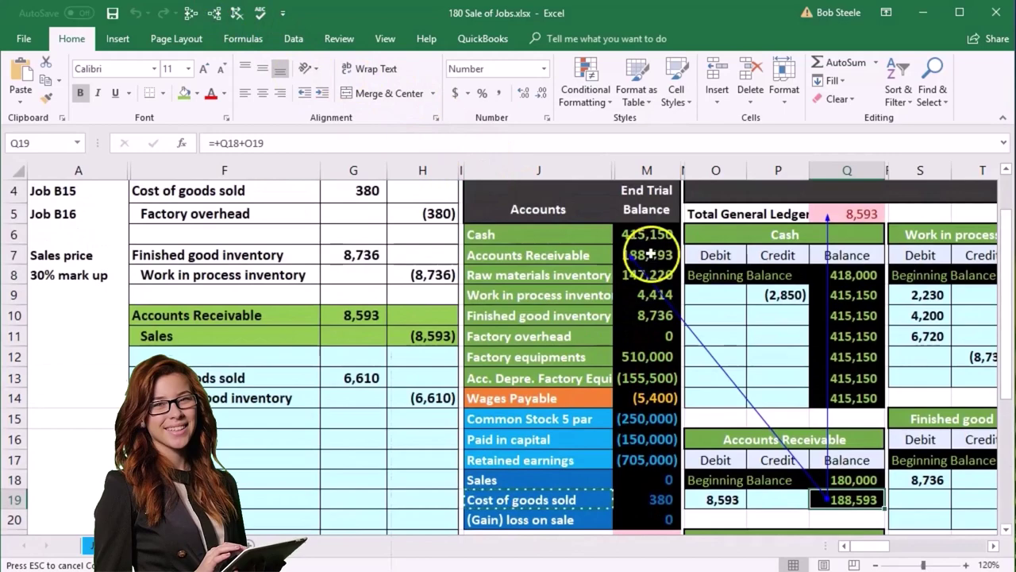
pyautogui.click(650, 254)
pyautogui.scroll(-1, 650, 262)
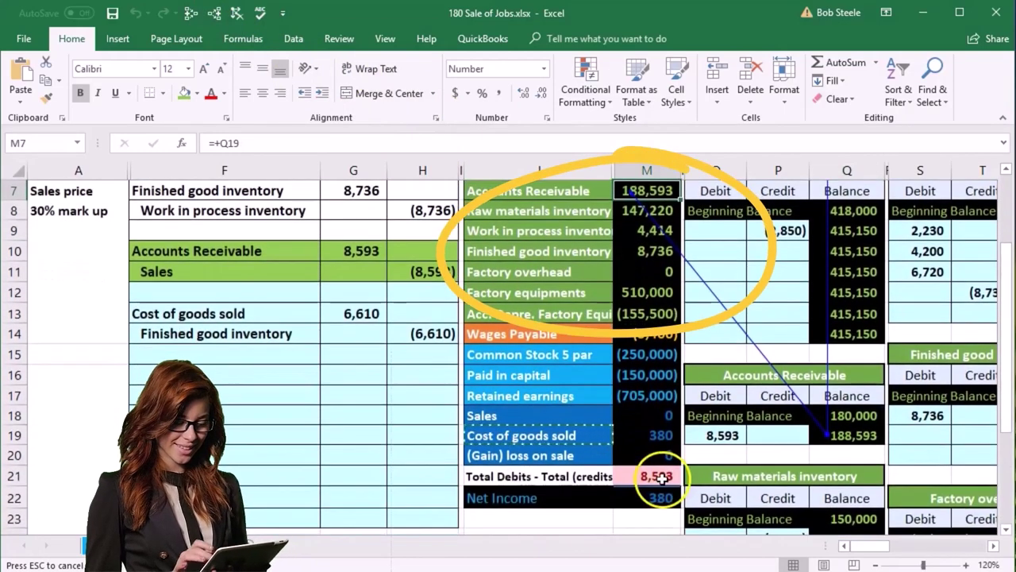
pyautogui.click(663, 476)
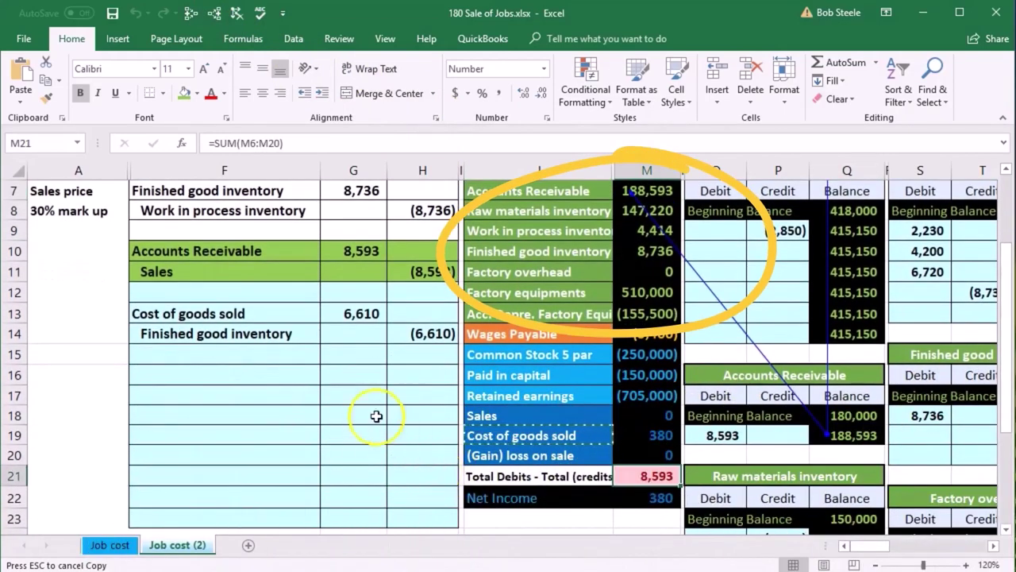
pyautogui.moveTo(261, 270); pyautogui.dragTo(421, 271)
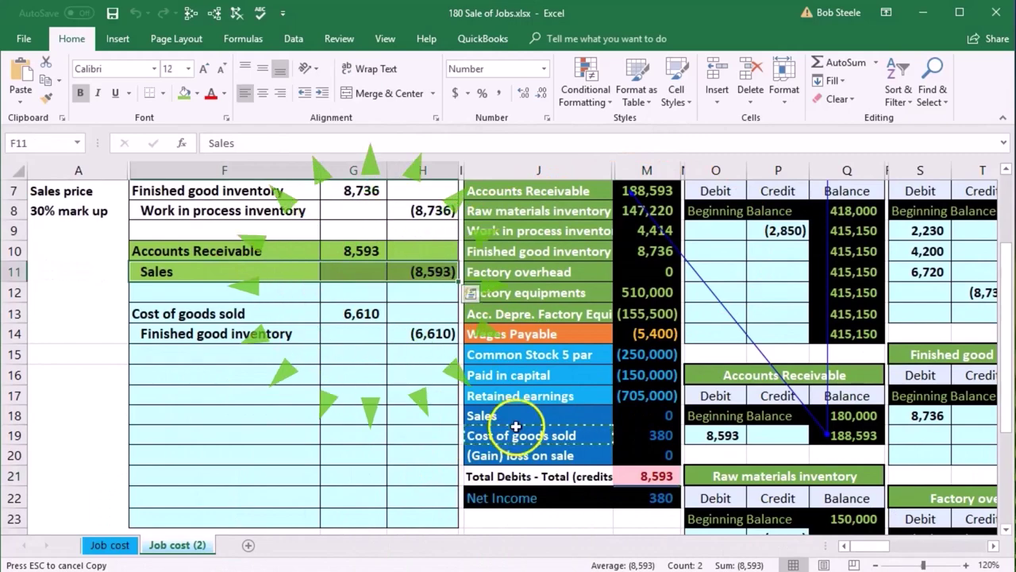
# Move from the trial balance Sales row to the Sales ledger posting cell AB13.
pyautogui.moveTo(512, 416); pyautogui.dragTo(658, 415)
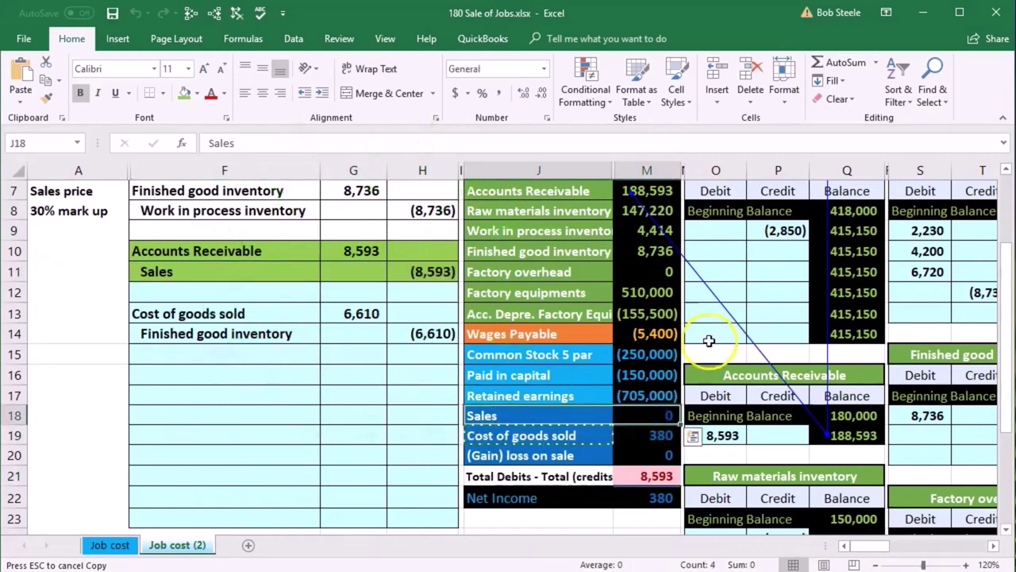
pyautogui.click(729, 292)
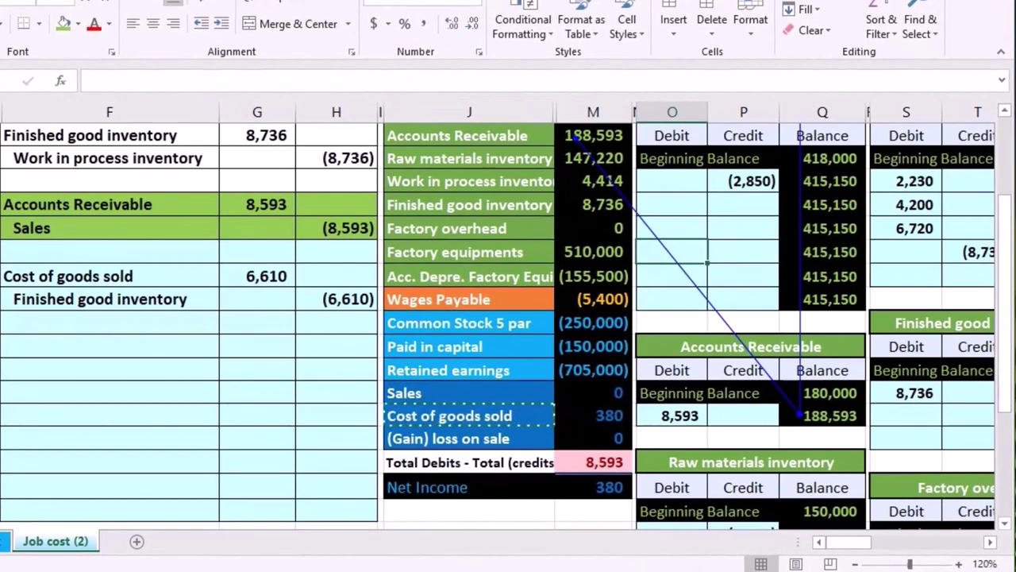
pyautogui.click(445, 189)
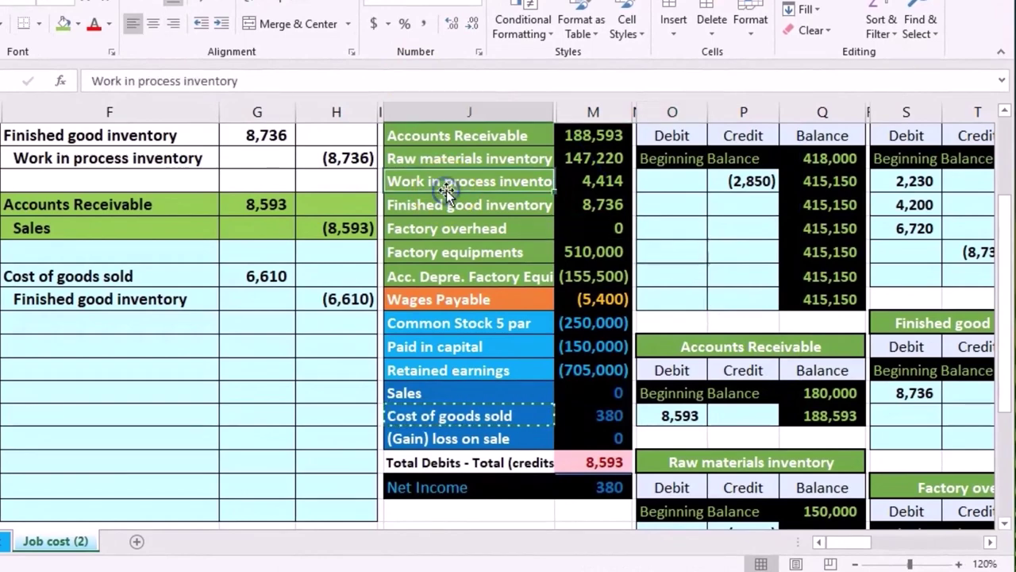
pyautogui.press('Right')
pyautogui.press('Right')
pyautogui.press('Right')
pyautogui.press('Right')
pyautogui.press('Right')
pyautogui.press('Right')
pyautogui.press('Right')
pyautogui.press('Right')
pyautogui.press('Right')
pyautogui.press('Right')
pyautogui.press('Right')
pyautogui.press('Right')
pyautogui.press('Right')
pyautogui.press('Right')
pyautogui.press('Right')
pyautogui.press('Right')
pyautogui.press('Right')
pyautogui.press('Right')
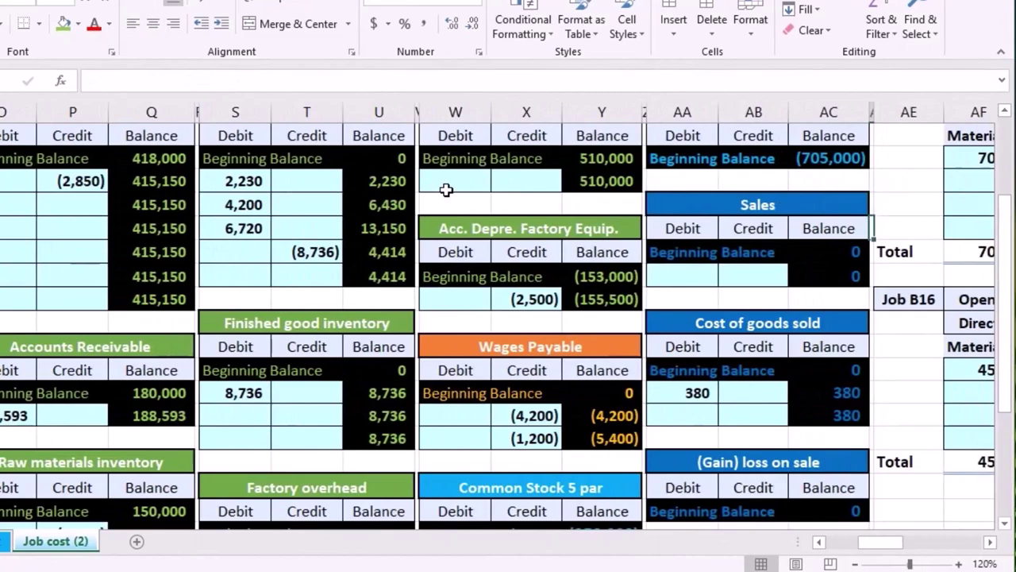
pyautogui.press('Down')
pyautogui.press('Left')
pyautogui.press('Left')
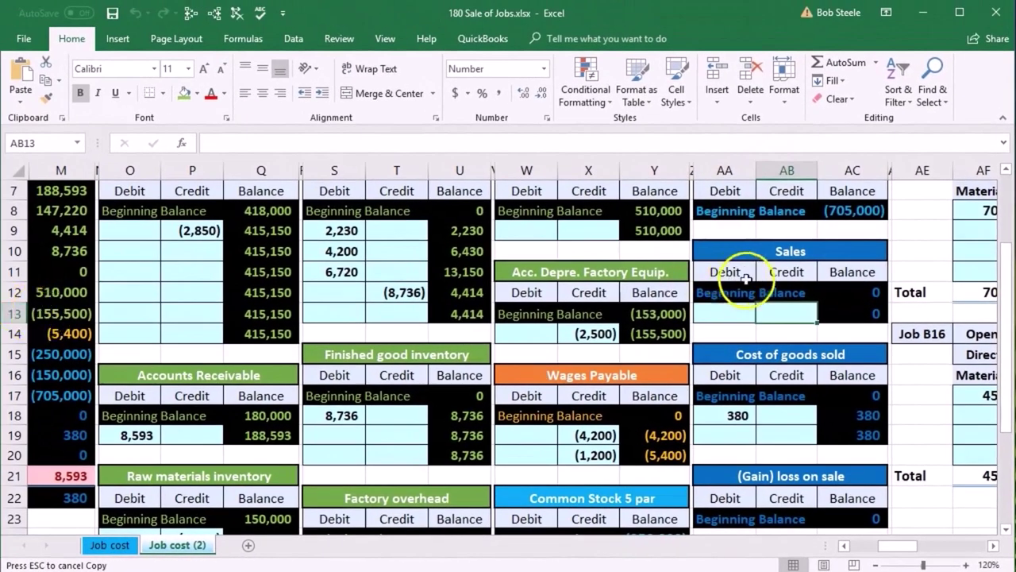
# Link AB13 to the (8,593) Sales credit in H11 and check the AC13 balance formula.
pyautogui.write('=')
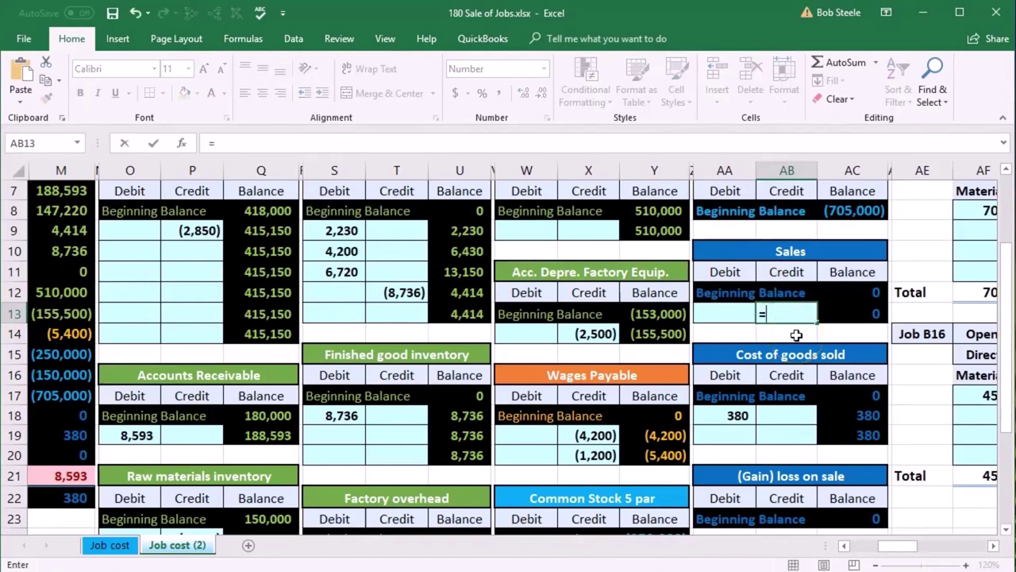
pyautogui.press('Left')
pyautogui.press('Left')
pyautogui.press('Left')
pyautogui.press('Left')
pyautogui.press('Left')
pyautogui.press('Left')
pyautogui.press('Left')
pyautogui.press('Left')
pyautogui.press('Left')
pyautogui.press('Left')
pyautogui.press('Left')
pyautogui.press('Left')
pyautogui.press('Left')
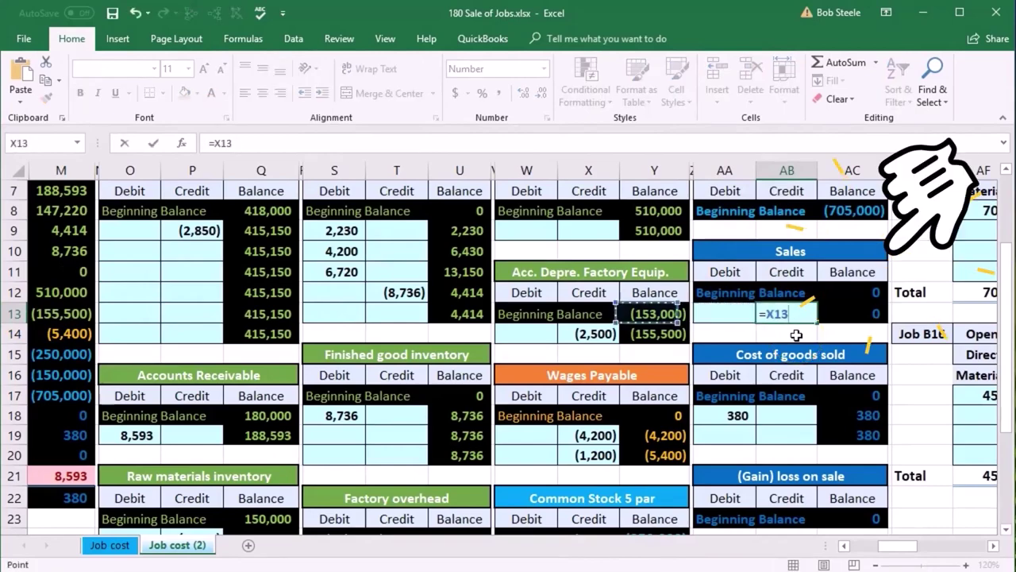
pyautogui.press('Left')
pyautogui.press('Left')
pyautogui.press('Left')
pyautogui.press('Left')
pyautogui.press('Left')
pyautogui.press('Left')
pyautogui.press('Left')
pyautogui.press('Left')
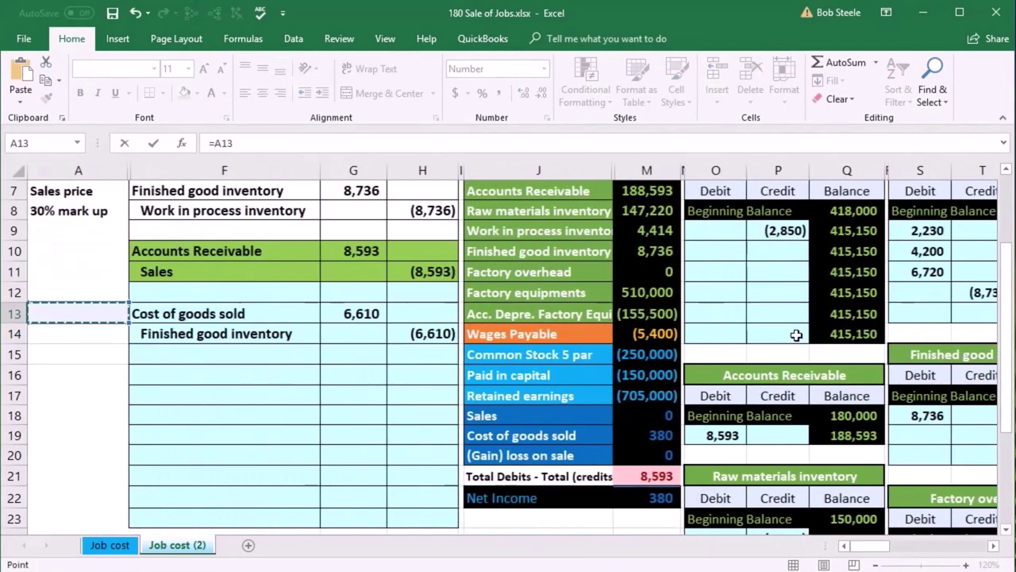
pyautogui.press('Right')
pyautogui.press('Up')
pyautogui.press('Up')
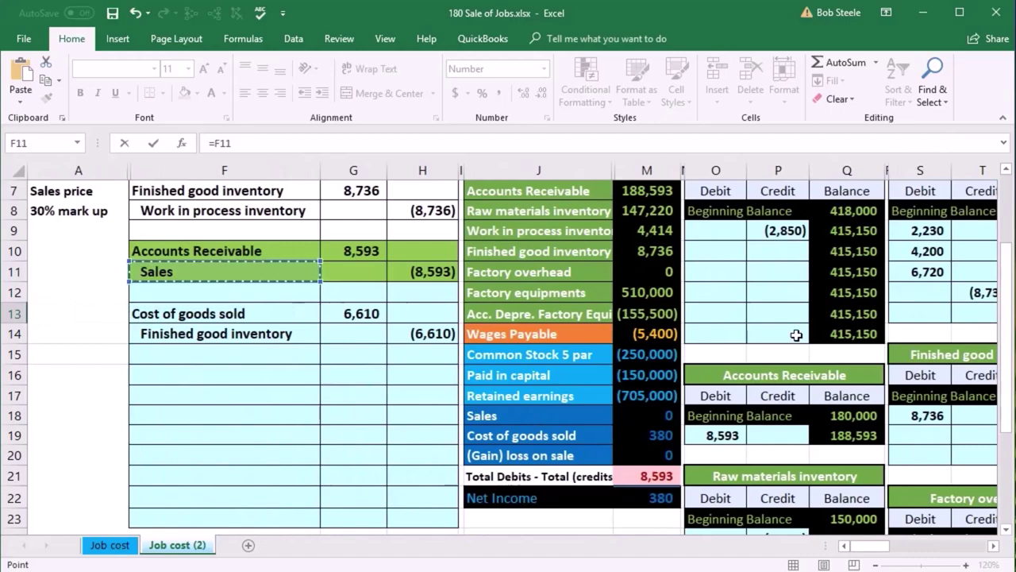
pyautogui.press('Right')
pyautogui.press('Right')
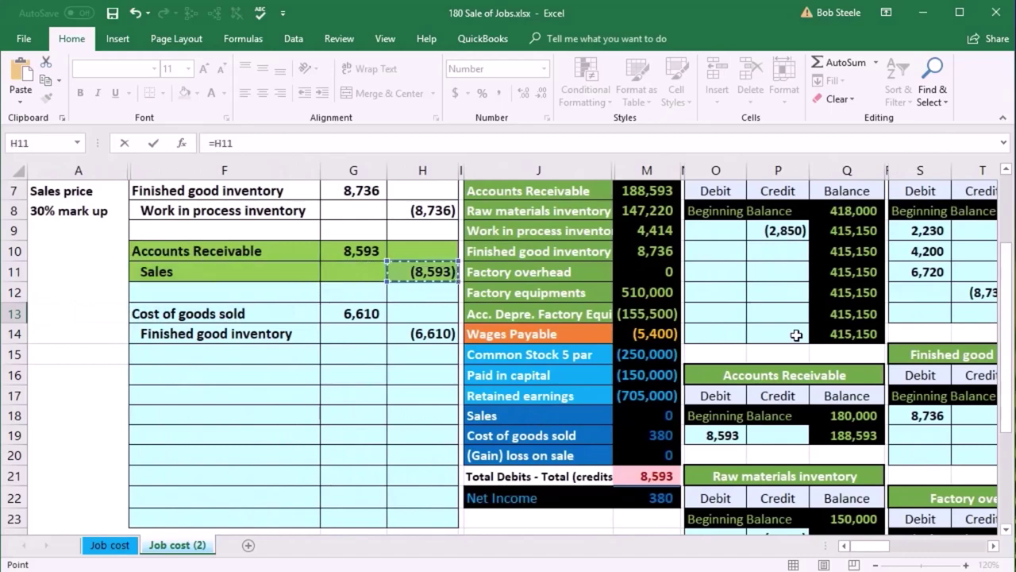
pyautogui.press('Return')
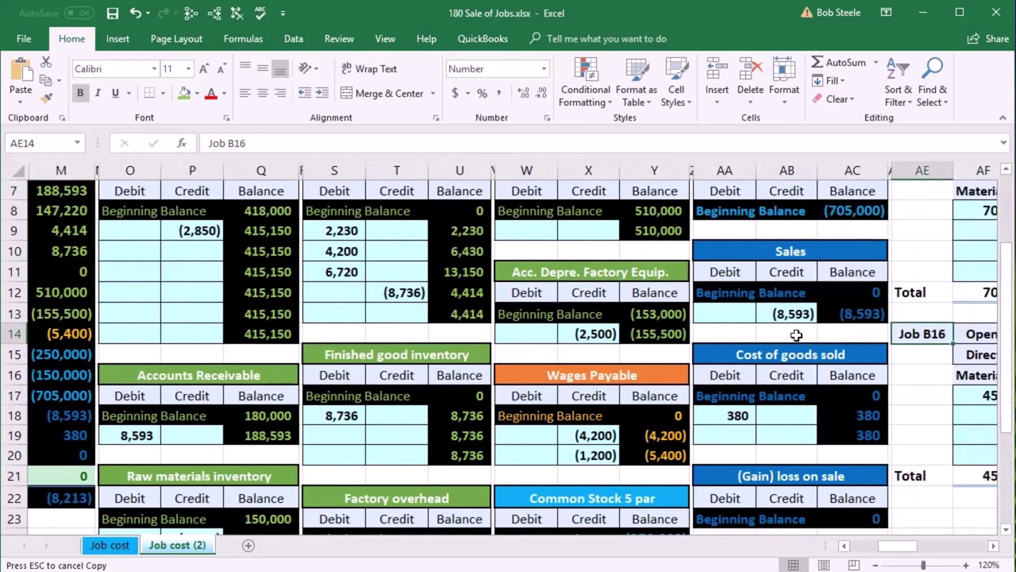
pyautogui.click(851, 293)
pyautogui.click(805, 315)
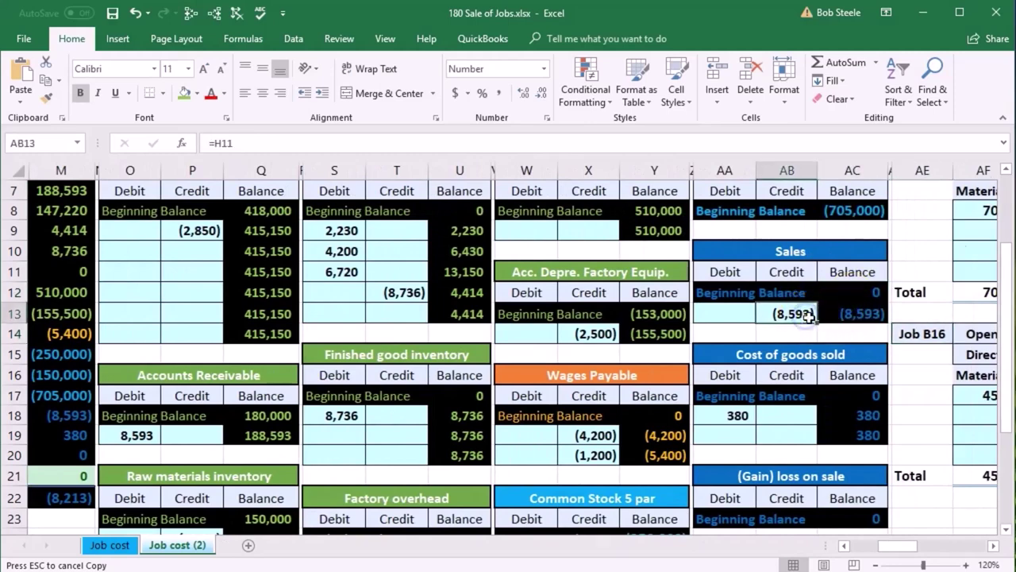
pyautogui.click(862, 314)
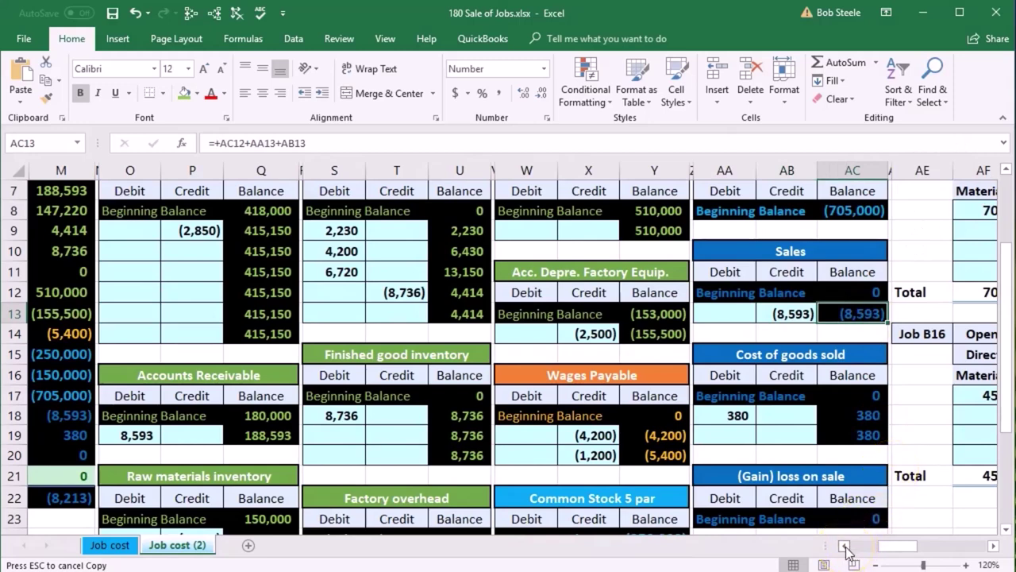
# Trace AC13's precedents, review the trial balance Sales line and M21 total, and reselect F10:H11.
pyautogui.click(215, 12)
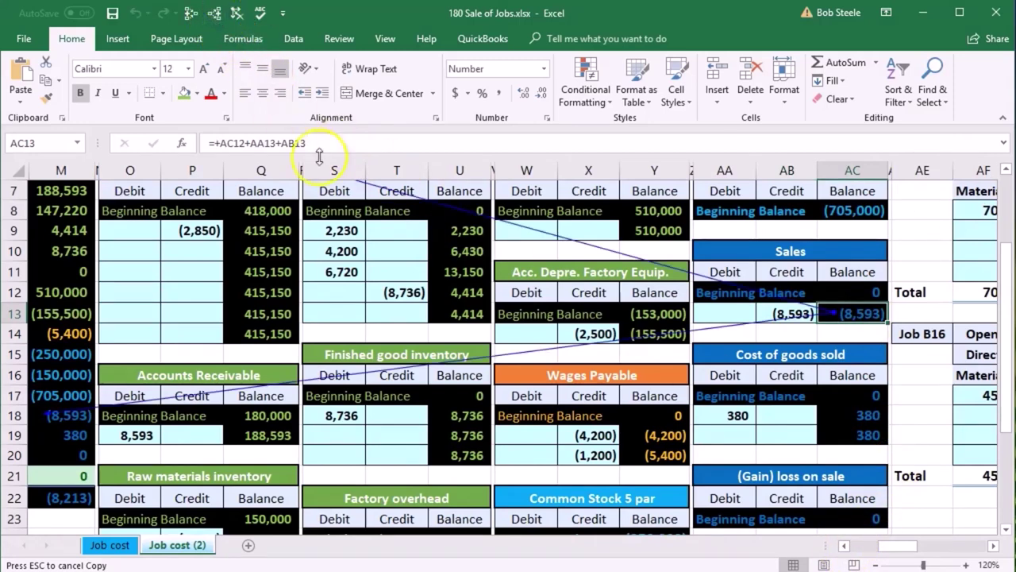
pyautogui.click(844, 546)
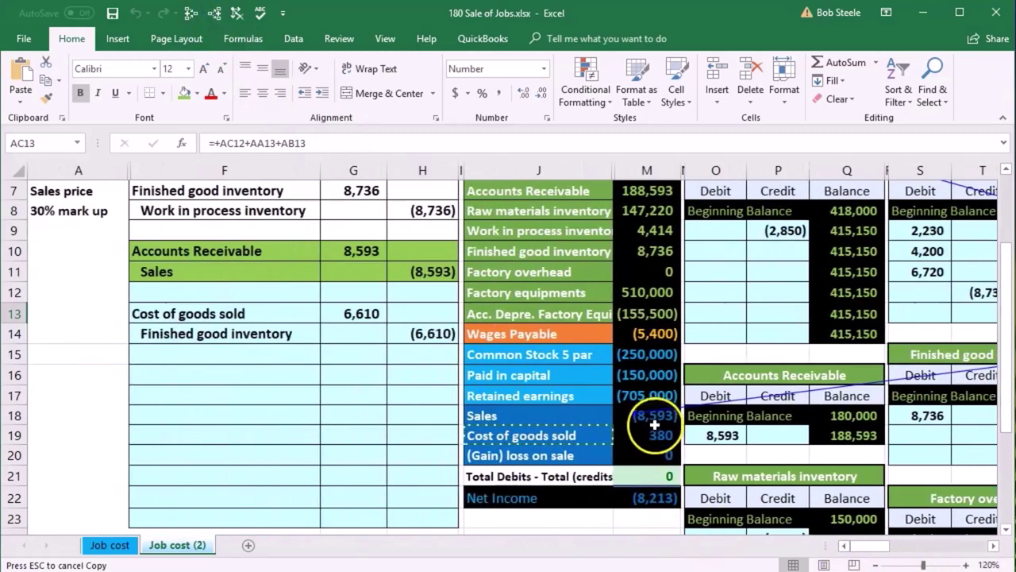
pyautogui.click(654, 421)
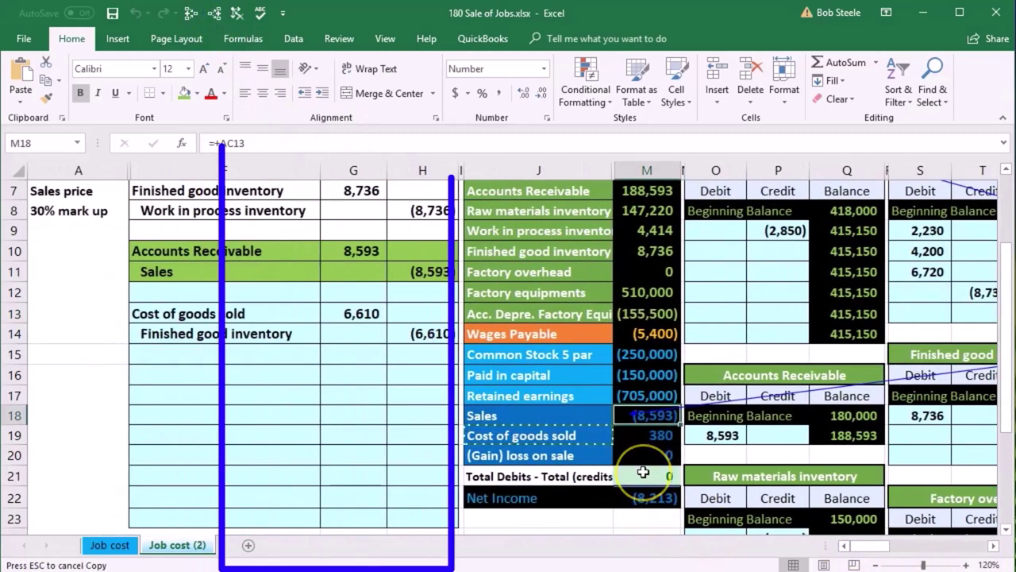
pyautogui.doubleClick(643, 474)
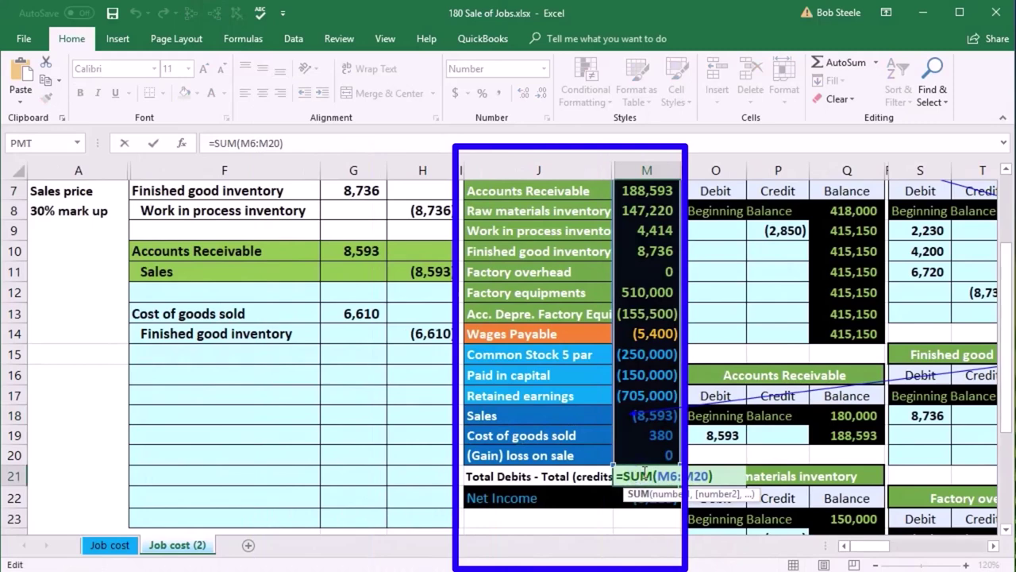
pyautogui.press('Return')
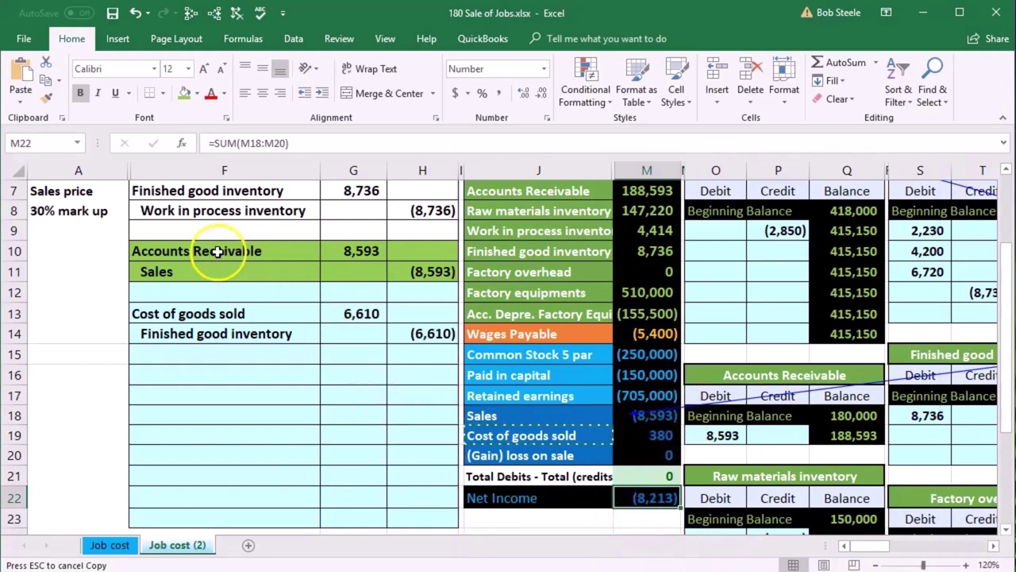
pyautogui.moveTo(212, 249); pyautogui.dragTo(435, 263)
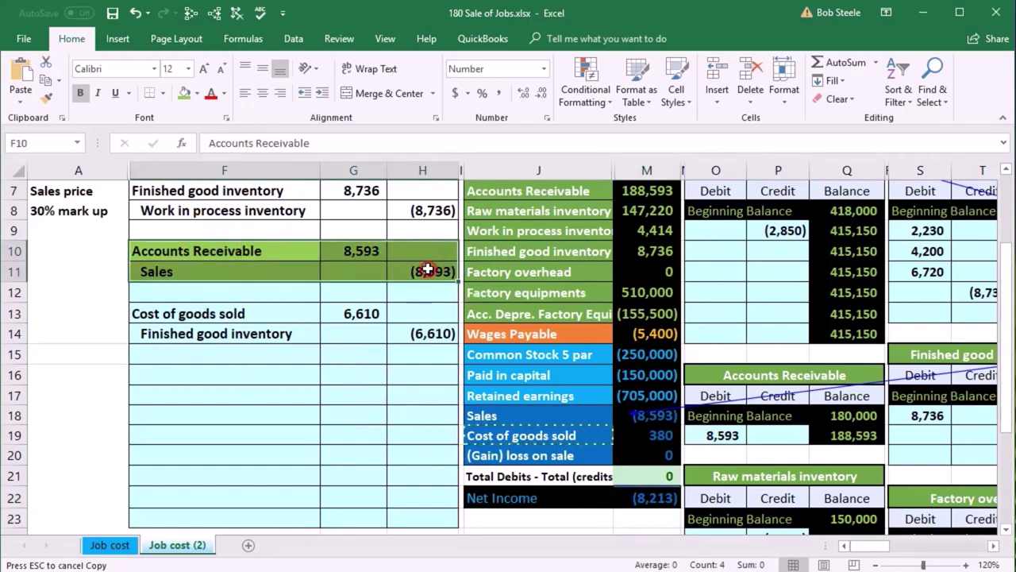
# Refill F10:H11 with light cyan from the More Colors Standard palette.
pyautogui.rightClick(428, 270)
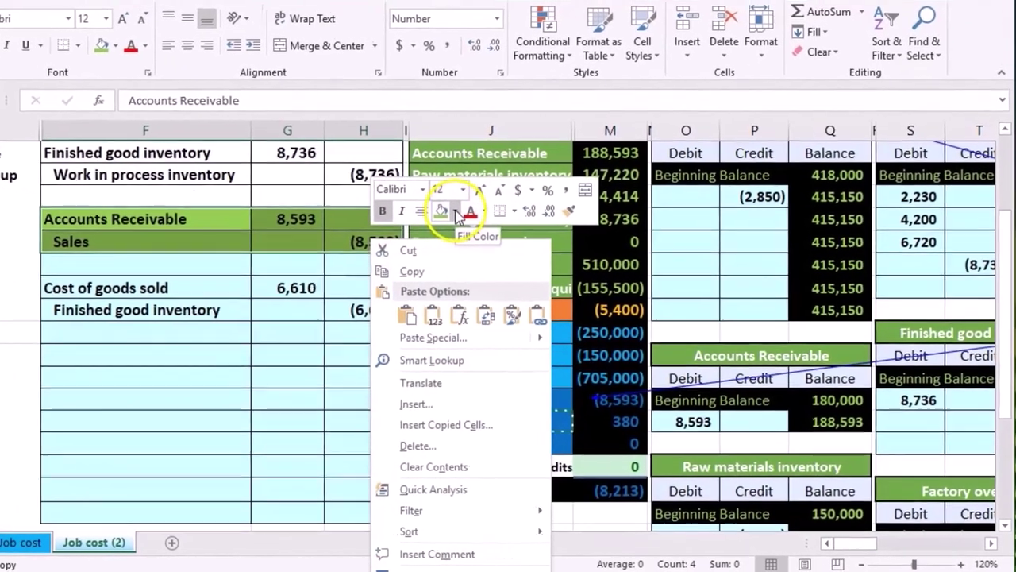
pyautogui.click(506, 243)
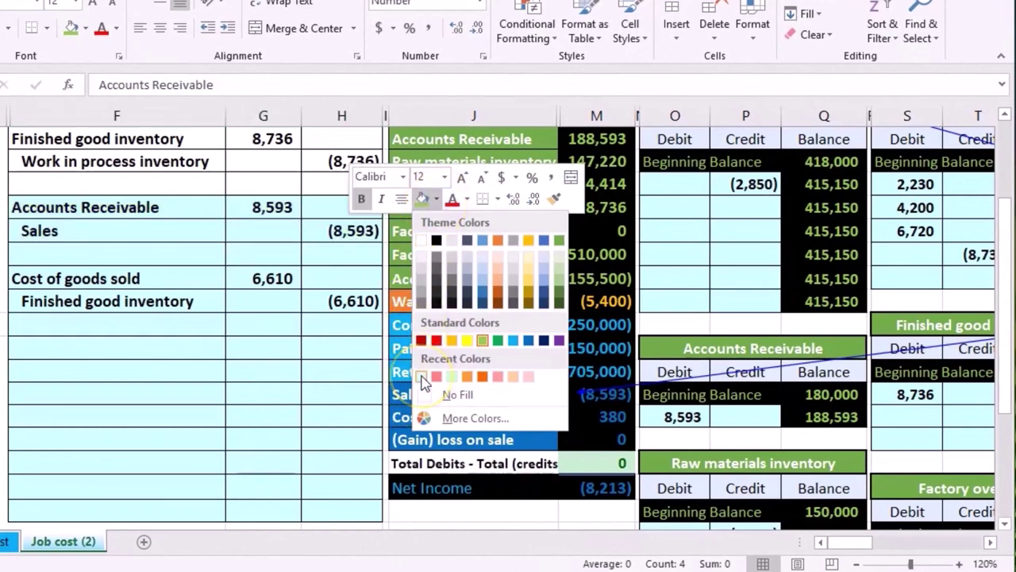
pyautogui.click(435, 418)
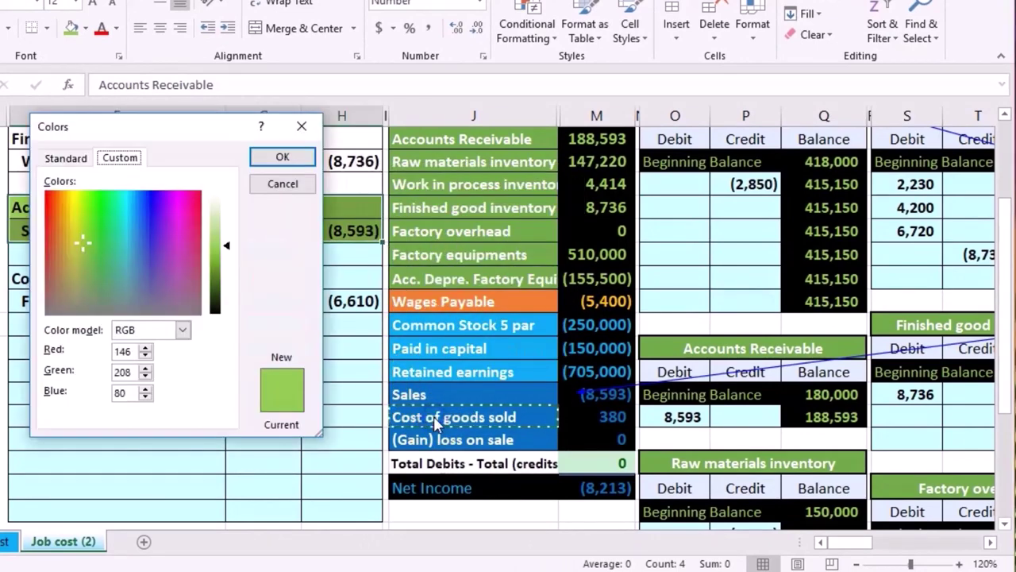
pyautogui.click(66, 158)
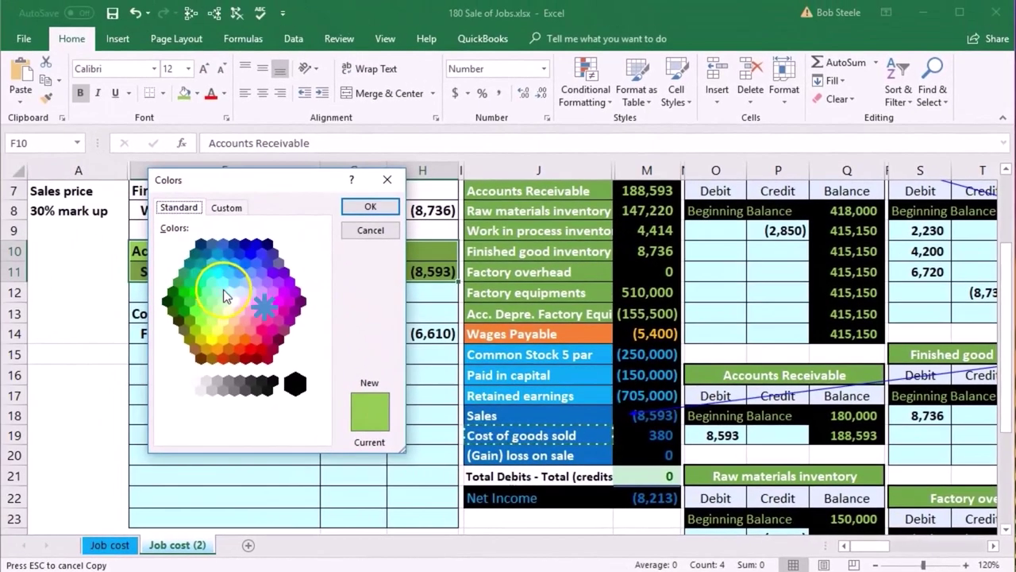
pyautogui.click(123, 254)
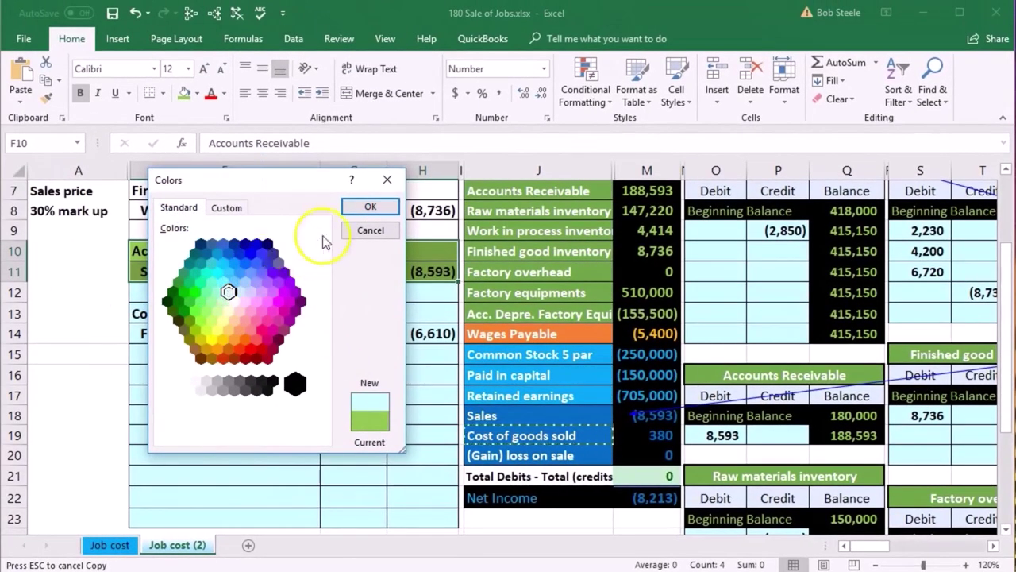
pyautogui.click(369, 207)
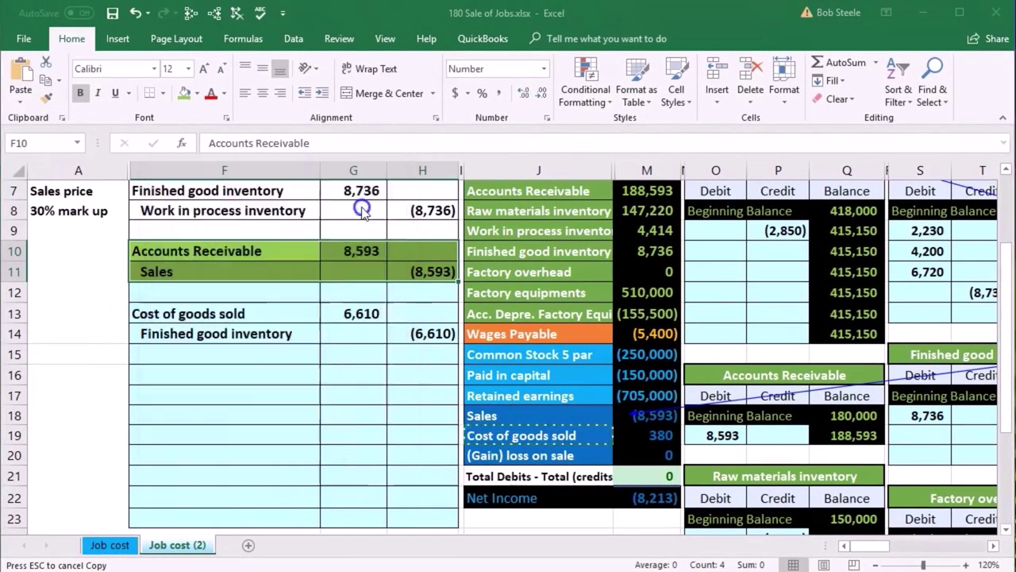
# Review the 6,610 cost of goods sold entry and its trial balance line.
pyautogui.click(320, 344)
pyautogui.moveTo(261, 318); pyautogui.dragTo(398, 327)
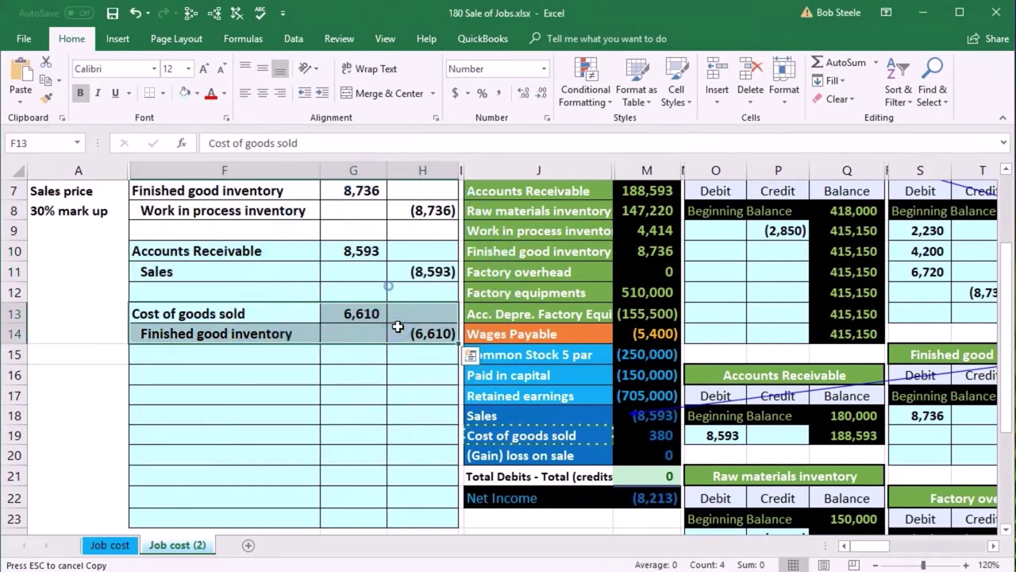
pyautogui.moveTo(517, 430); pyautogui.dragTo(647, 435)
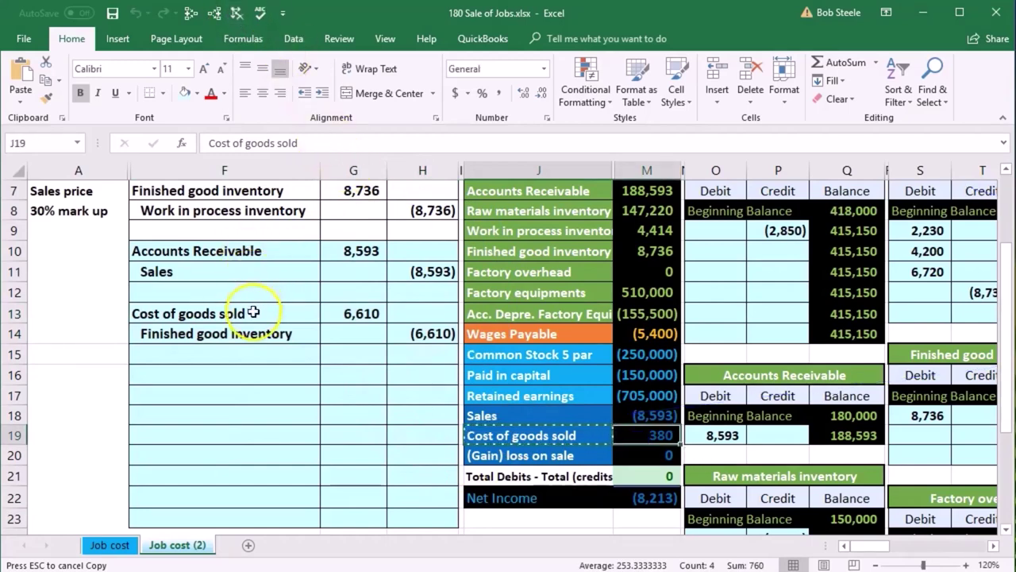
pyautogui.moveTo(253, 312); pyautogui.dragTo(332, 317)
pyautogui.press('Right')
pyautogui.press('Right')
pyautogui.press('Right')
pyautogui.press('Right')
pyautogui.press('Right')
pyautogui.press('Right')
pyautogui.press('Right')
pyautogui.press('Right')
pyautogui.press('Right')
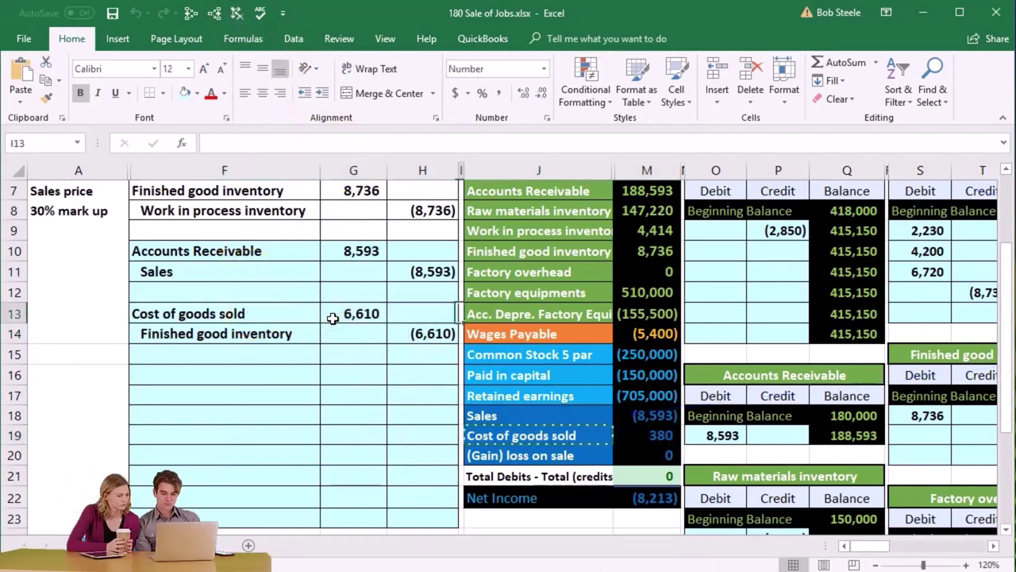
pyautogui.press('Right')
pyautogui.press('Right')
pyautogui.press('Right')
pyautogui.press('Right')
pyautogui.press('Right')
pyautogui.press('Right')
pyautogui.press('Right')
pyautogui.press('Right')
pyautogui.press('Right')
pyautogui.press('Right')
pyautogui.press('Right')
pyautogui.press('Right')
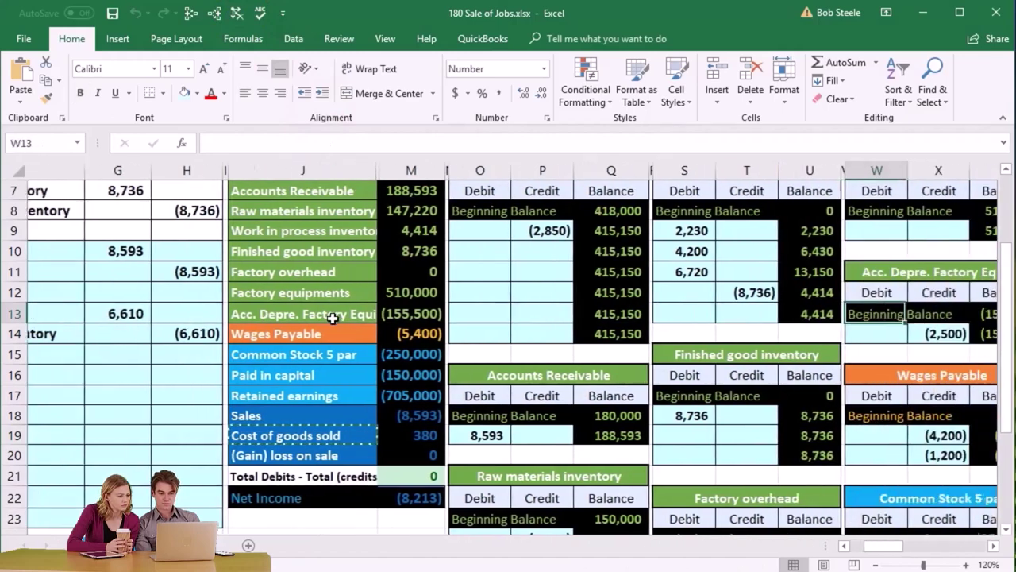
pyautogui.press('Right')
pyautogui.press('Right')
pyautogui.press('Right')
pyautogui.press('Right')
pyautogui.press('Right')
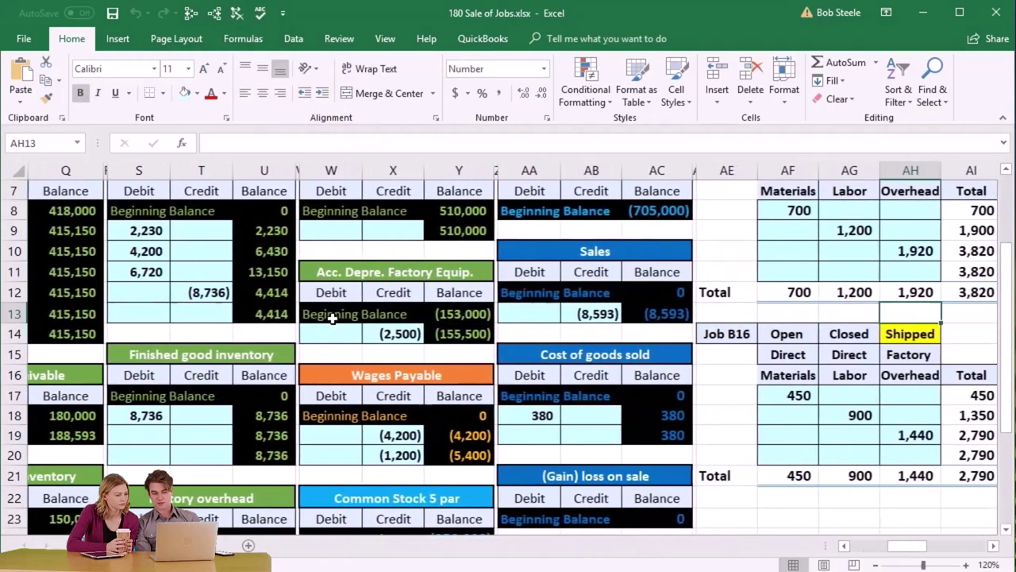
# Link AA19 to the 6,610 debit in G13 and extend the balance formula to AC19 for 6,990.
pyautogui.click(536, 431)
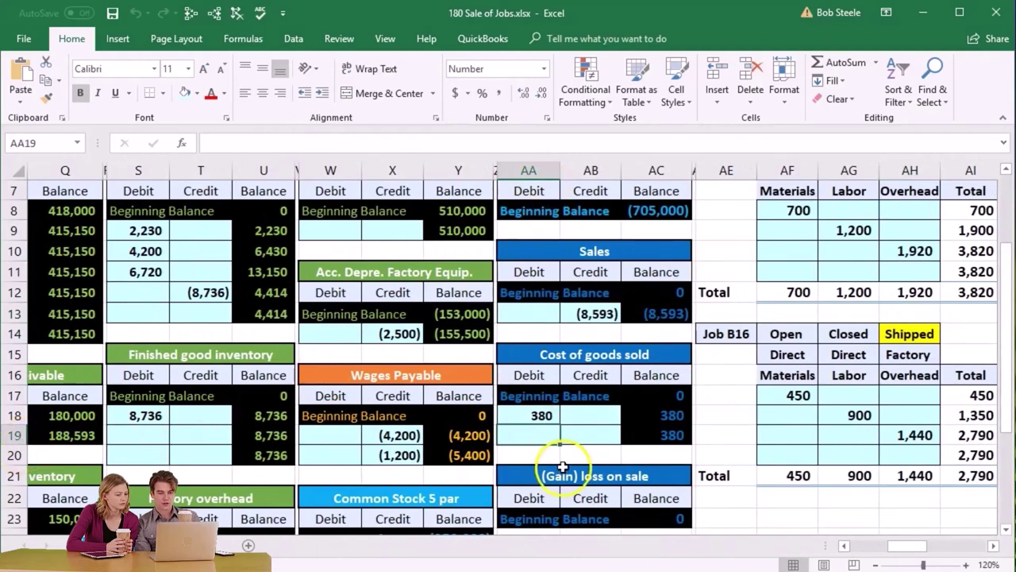
pyautogui.write('=')
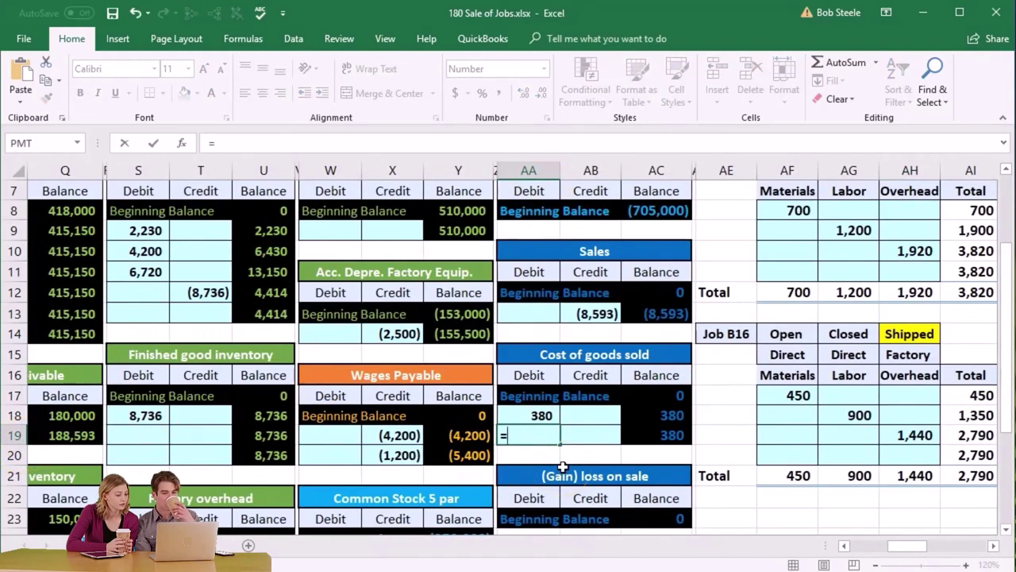
pyautogui.press('Left')
pyautogui.press('Left')
pyautogui.press('Left')
pyautogui.press('Left')
pyautogui.press('Left')
pyautogui.press('Left')
pyautogui.press('Left')
pyautogui.press('Left')
pyautogui.press('Left')
pyautogui.press('Left')
pyautogui.press('Left')
pyautogui.press('Left')
pyautogui.press('Left')
pyautogui.press('Left')
pyautogui.press('Left')
pyautogui.press('Left')
pyautogui.press('Left')
pyautogui.press('Left')
pyautogui.press('Left')
pyautogui.press('Left')
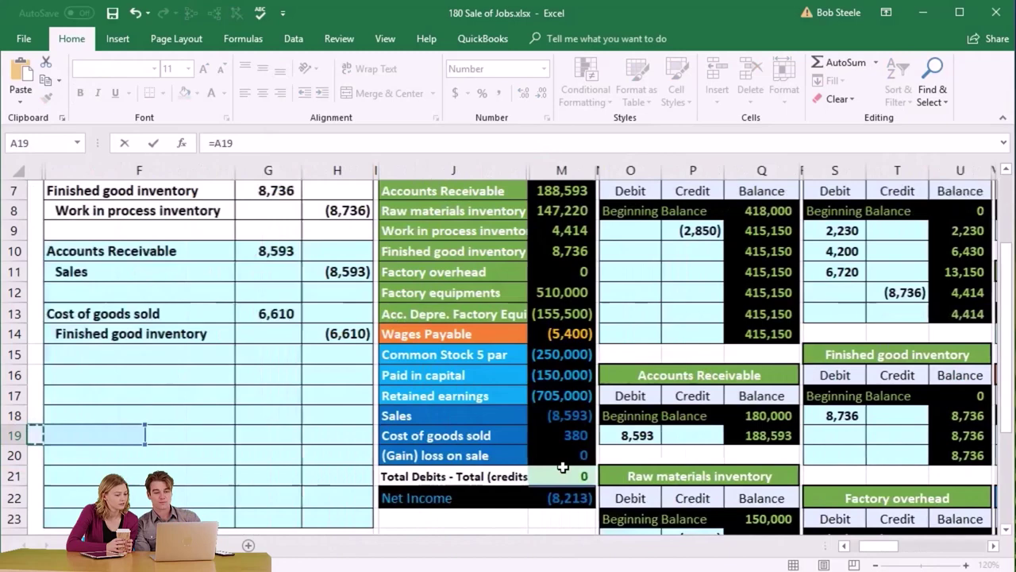
pyautogui.press('Up')
pyautogui.press('Up')
pyautogui.press('Up')
pyautogui.press('Up')
pyautogui.press('Up')
pyautogui.press('Up')
pyautogui.press('Right')
pyautogui.press('Right')
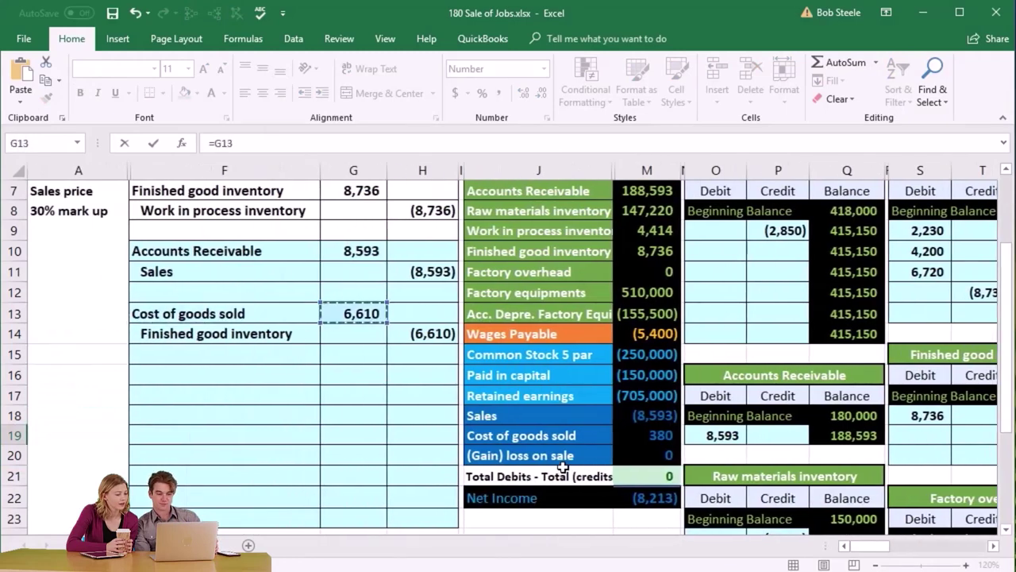
pyautogui.press('Return')
pyautogui.press('Right')
pyautogui.press('Right')
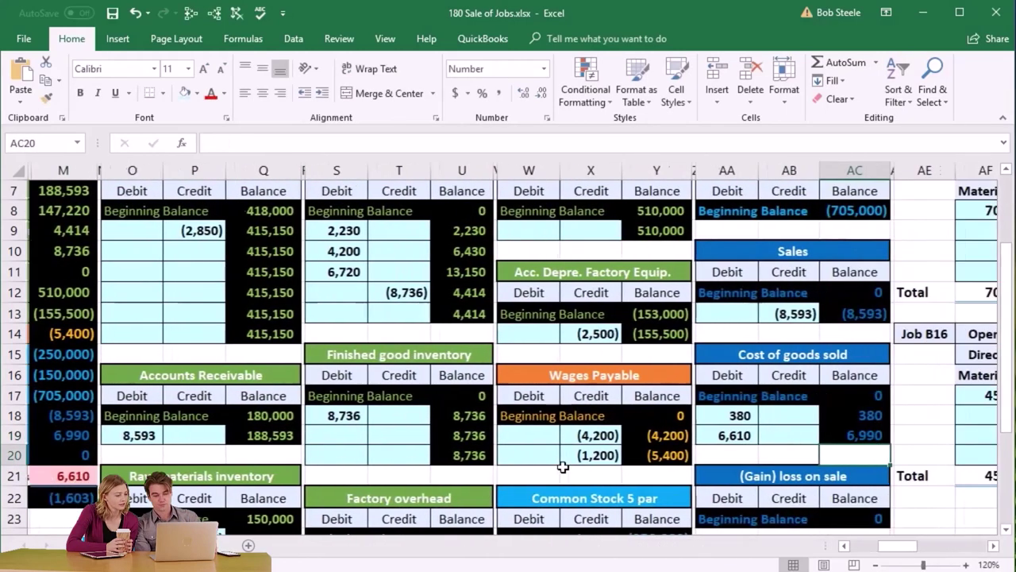
pyautogui.press('Up')
pyautogui.press('Up')
pyautogui.hotkey('ctrl', 'c')
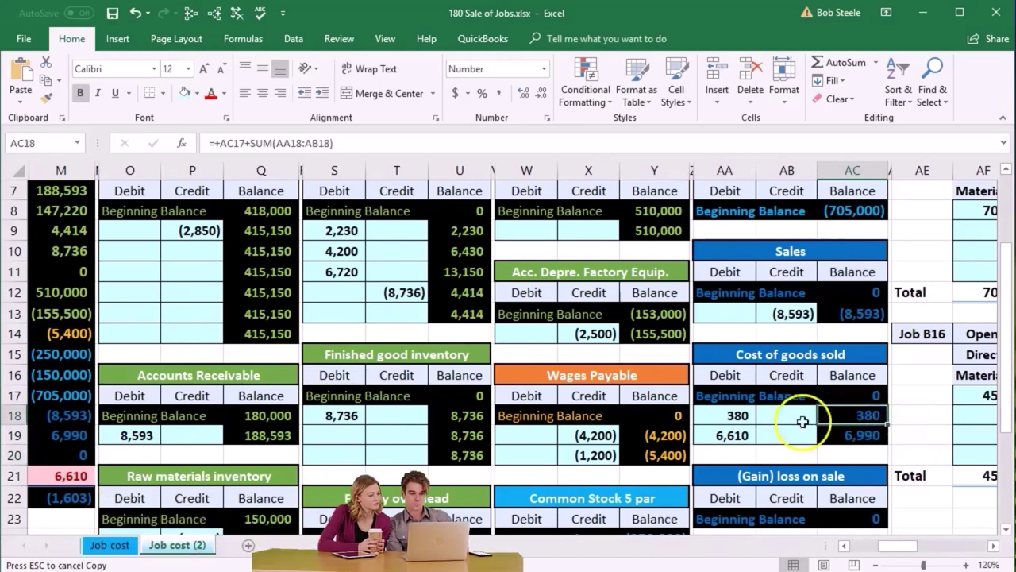
pyautogui.click(737, 433)
pyautogui.click(853, 442)
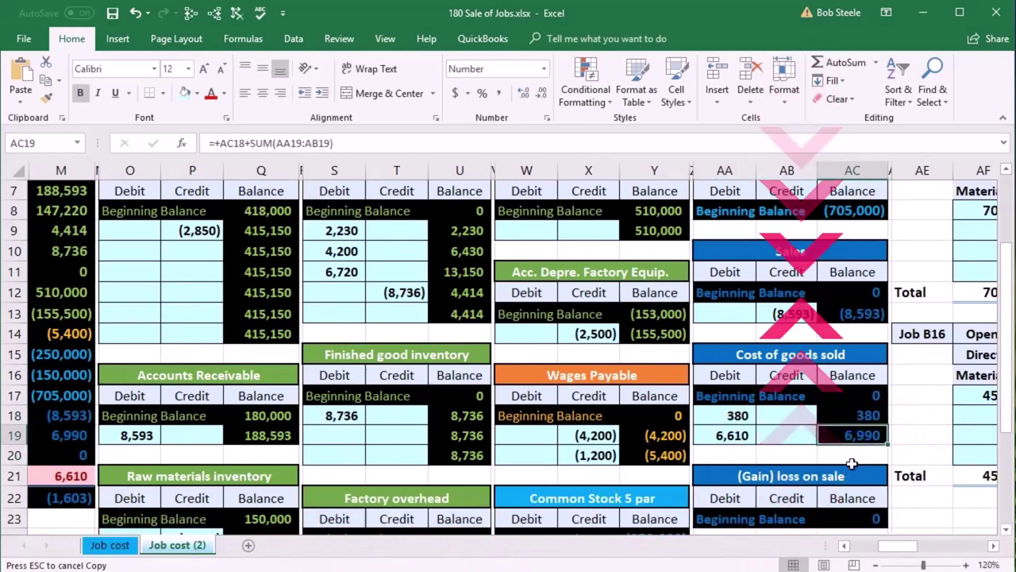
# Trace the new balance's dependents and check the trial balance lines and (1,603) net income.
pyautogui.click(212, 19)
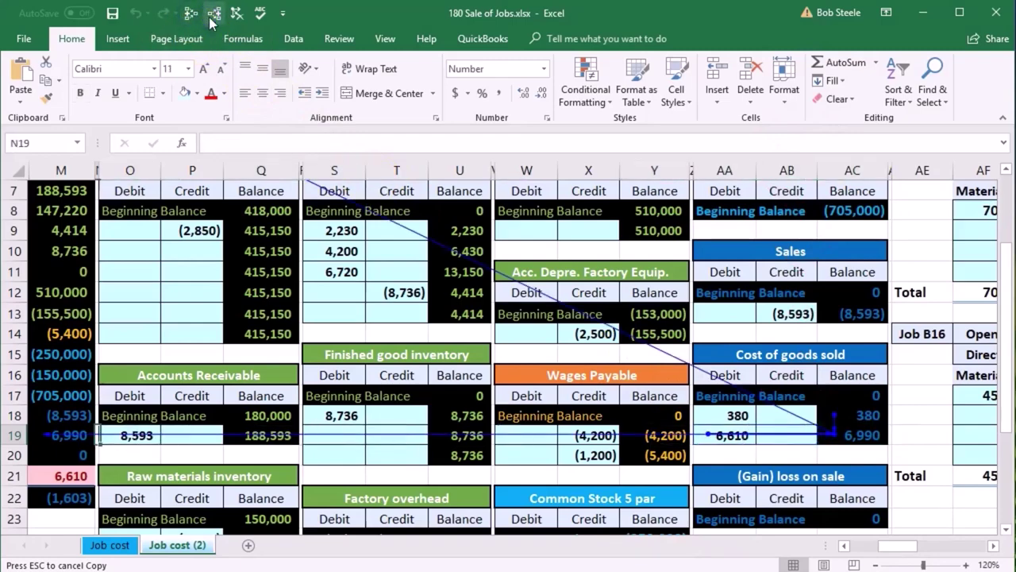
pyautogui.press('Left')
pyautogui.press('Left')
pyautogui.press('Left')
pyautogui.press('Left')
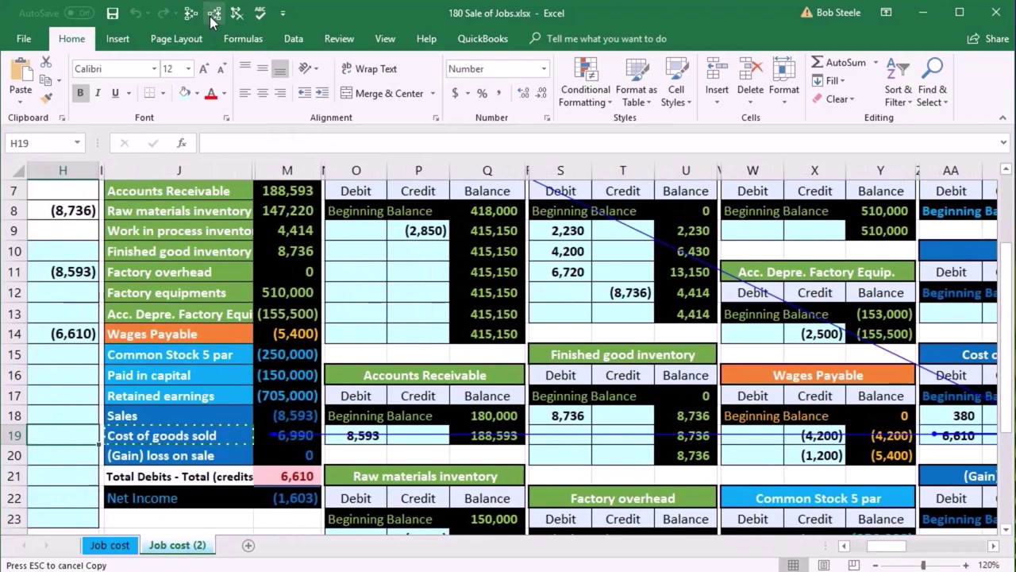
pyautogui.click(274, 415)
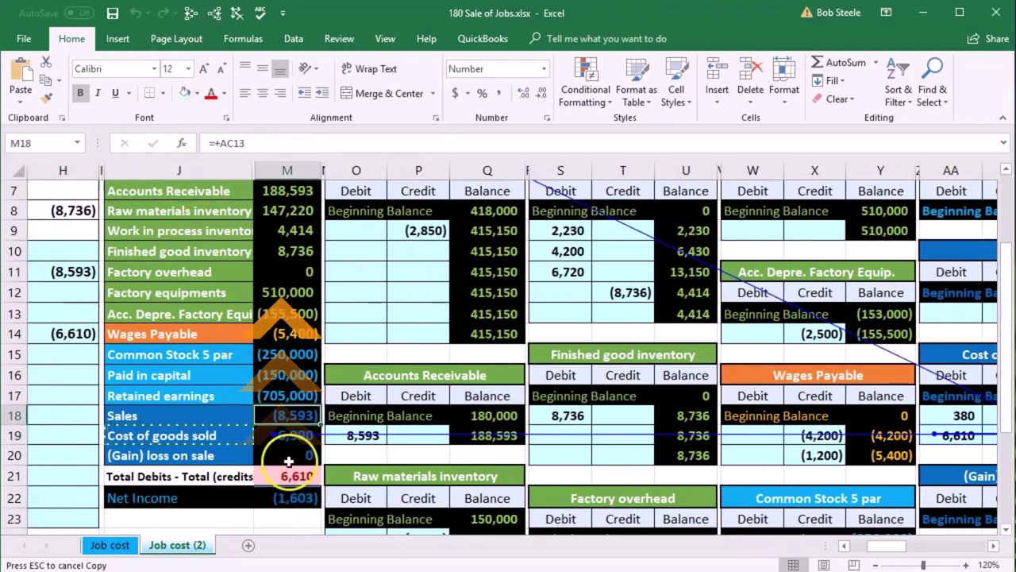
pyautogui.click(295, 434)
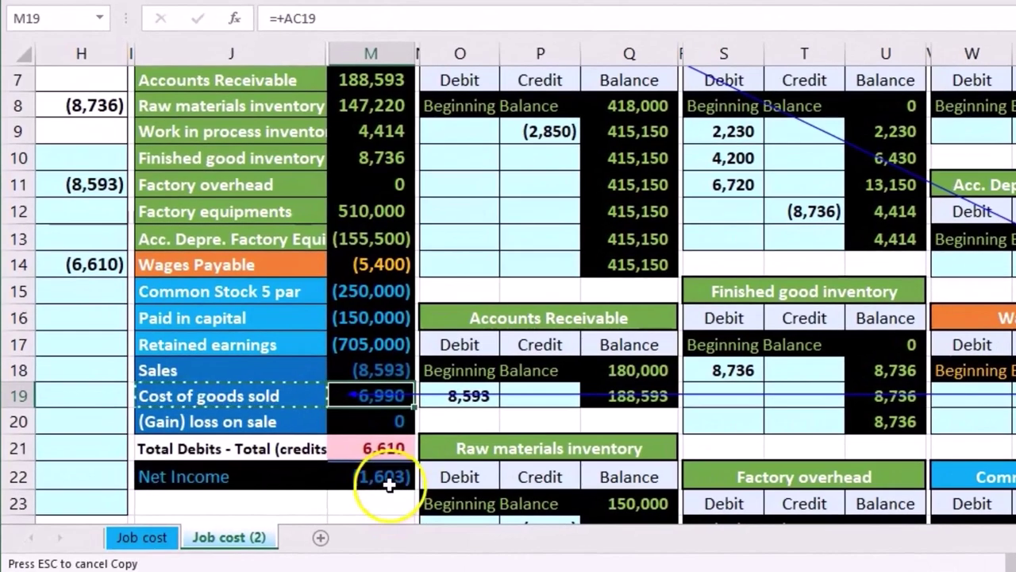
pyautogui.doubleClick(302, 500)
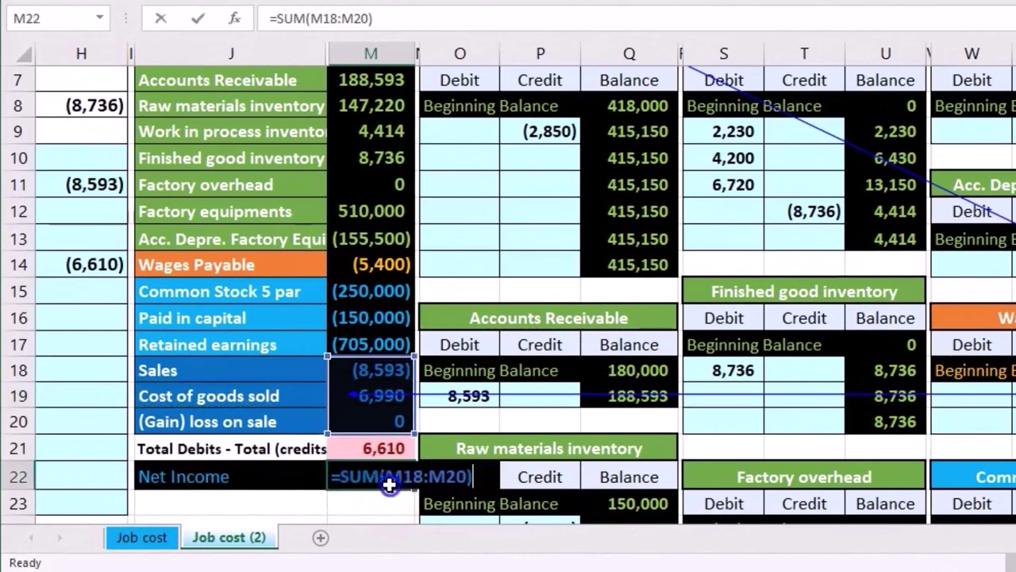
pyautogui.press('Return')
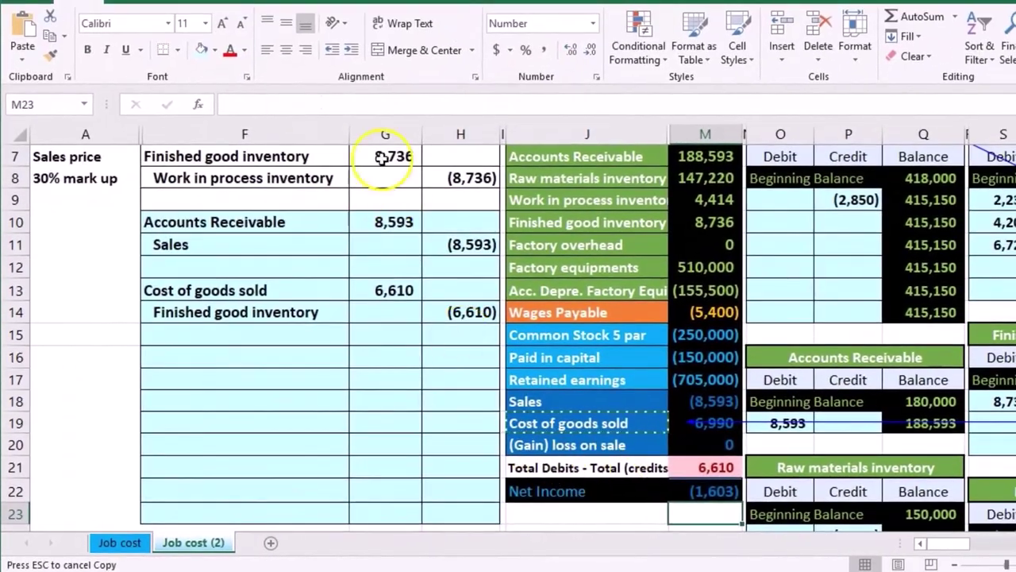
# Post the 6,610 credit to the Finished good inventory ledger as =H14.
pyautogui.click(395, 290)
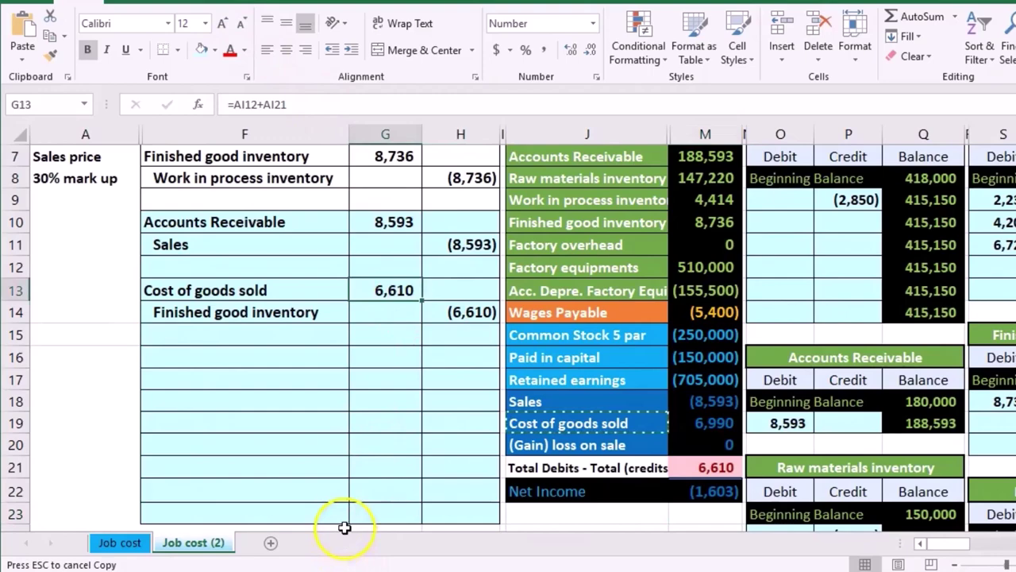
pyautogui.moveTo(292, 313); pyautogui.dragTo(467, 314)
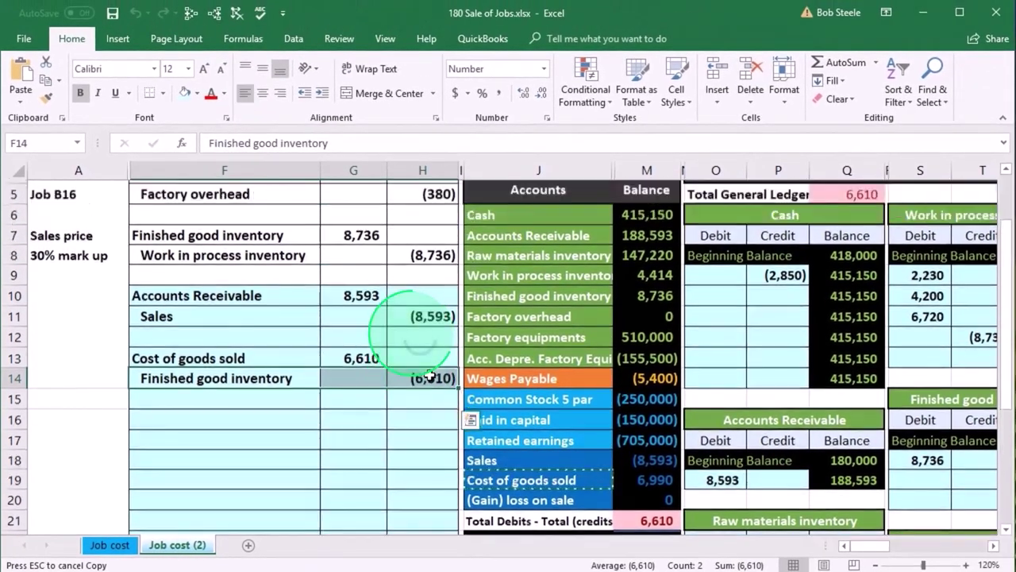
pyautogui.scroll(1, 429, 376)
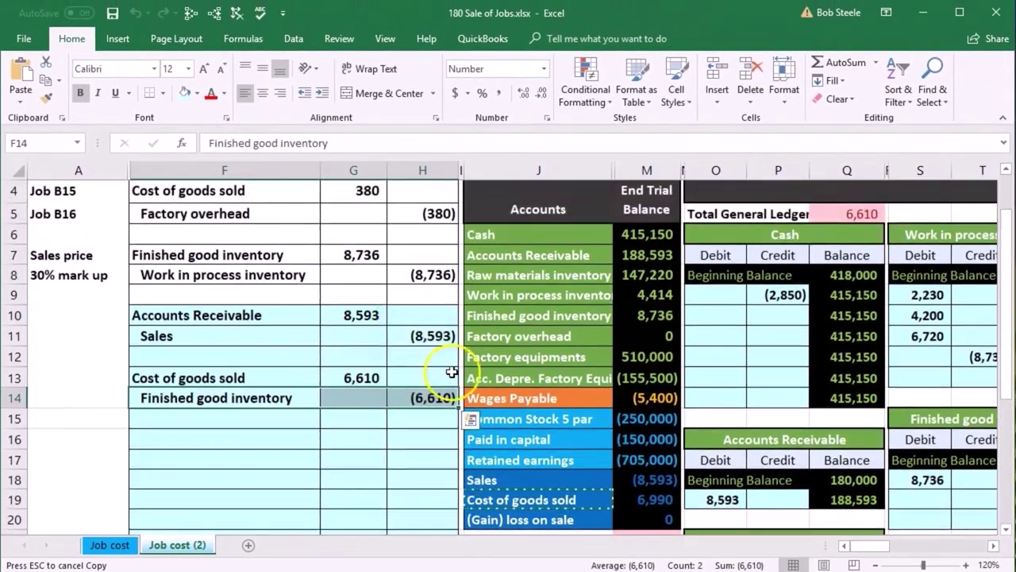
pyautogui.moveTo(531, 316); pyautogui.dragTo(657, 322)
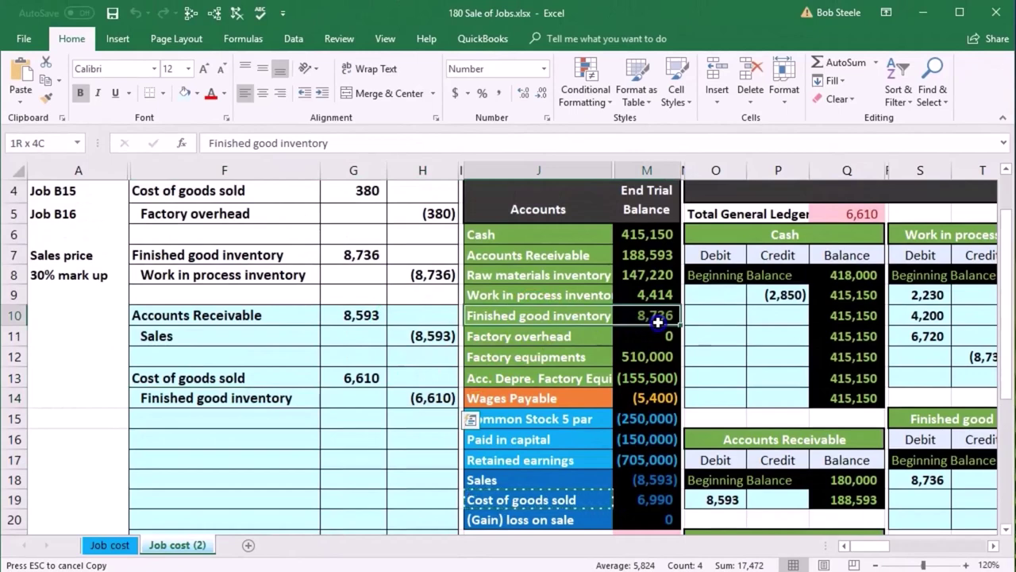
pyautogui.click(836, 378)
pyautogui.press('Right')
pyautogui.press('Right')
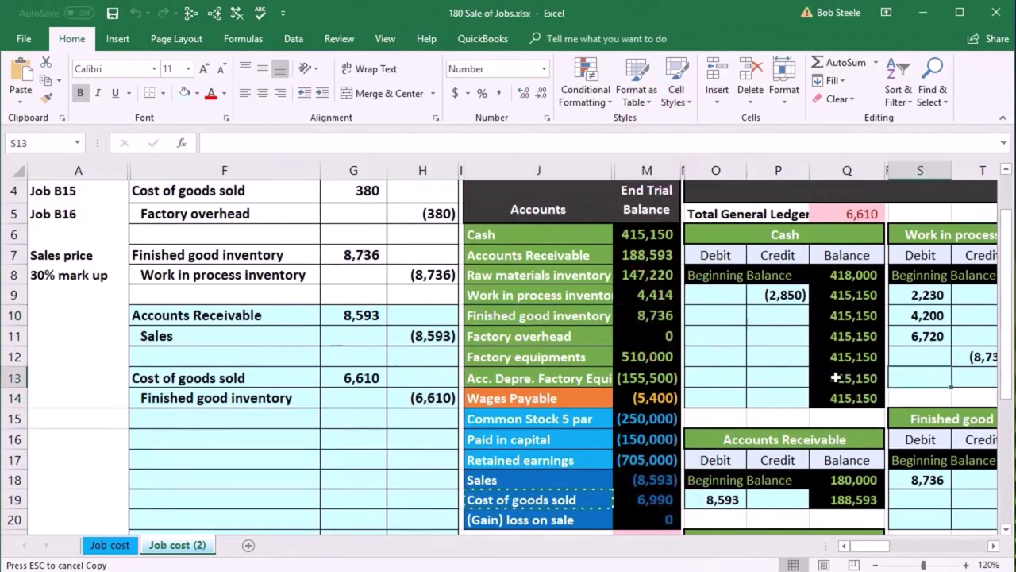
pyautogui.press('Right')
pyautogui.press('Down')
pyautogui.press('Down')
pyautogui.press('Down')
pyautogui.press('Down')
pyautogui.press('Down')
pyautogui.press('Down')
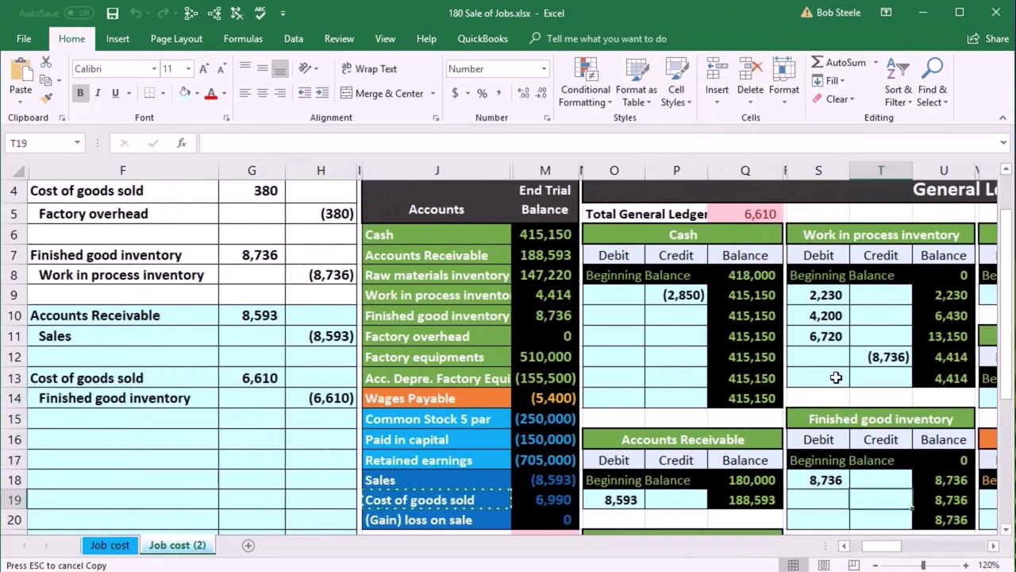
pyautogui.scroll(-1, 836, 378)
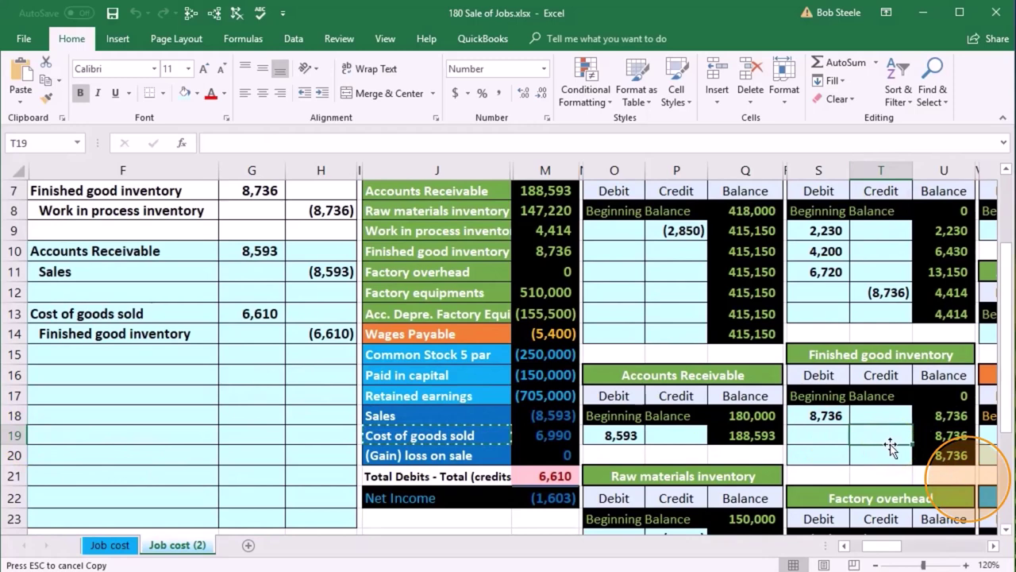
pyautogui.write('=')
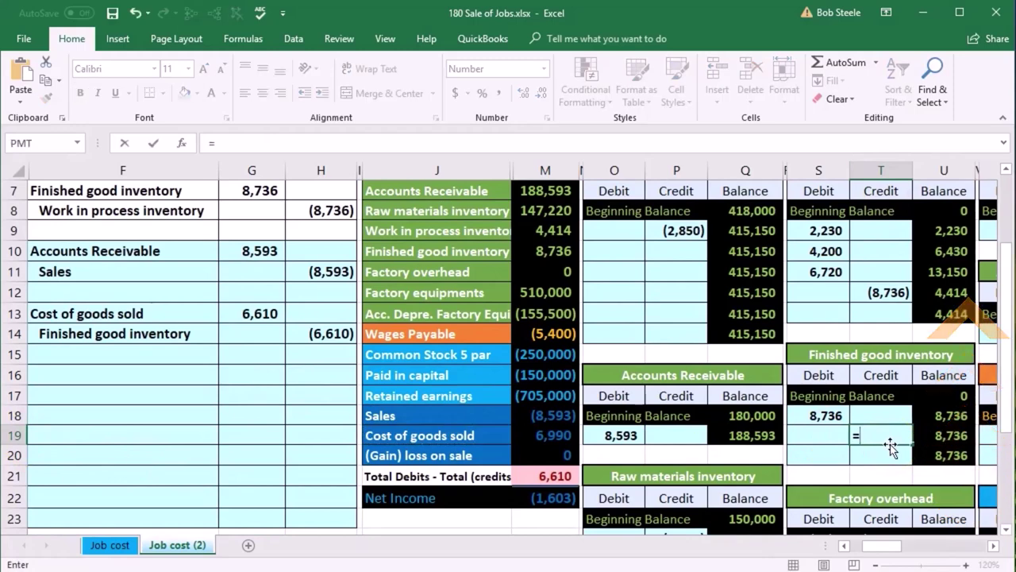
pyautogui.click(337, 335)
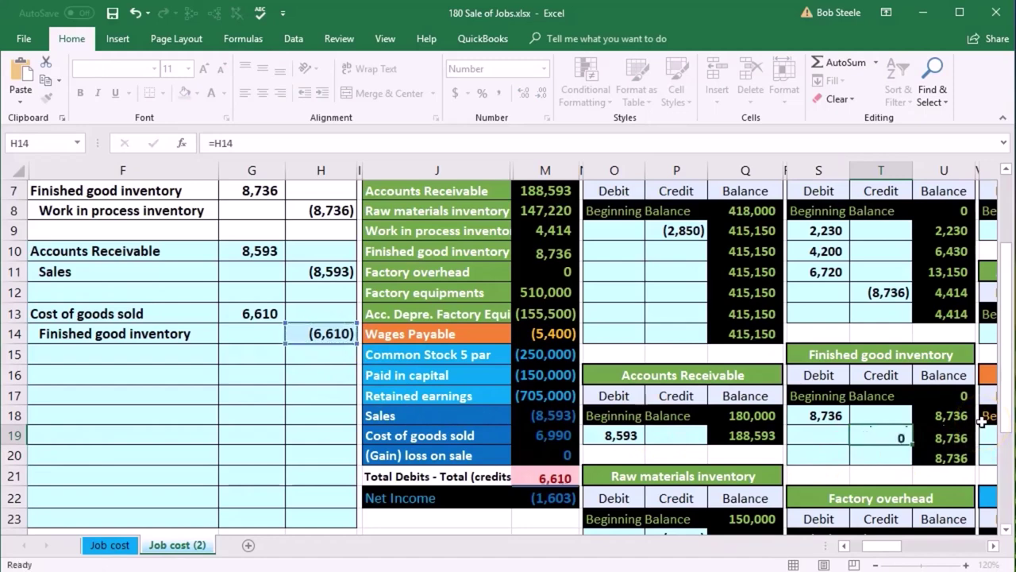
pyautogui.press('Return')
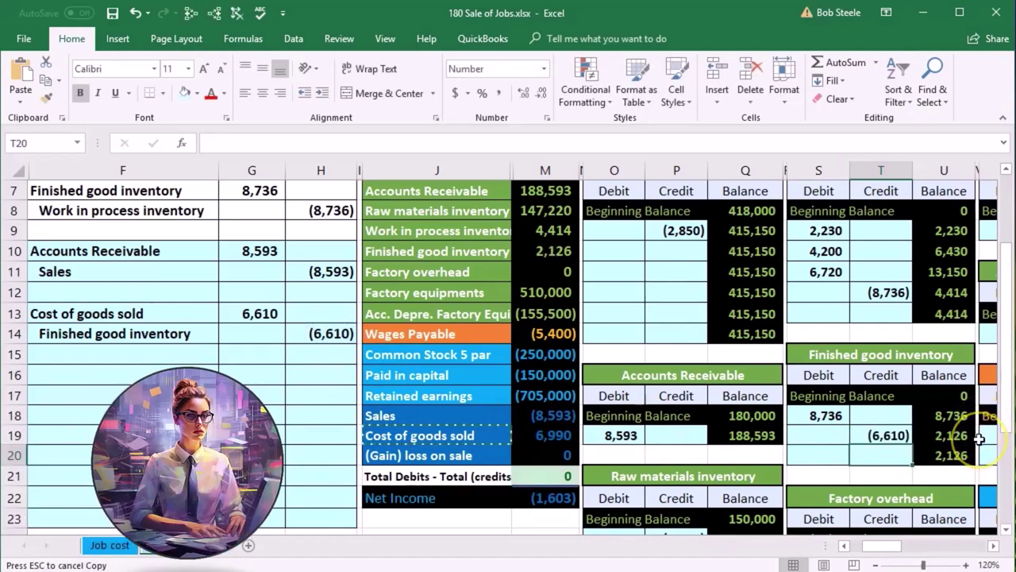
# Trace dependents of the 2,126 Finished good inventory balance and verify the trial balance total is 0.
pyautogui.click(961, 455)
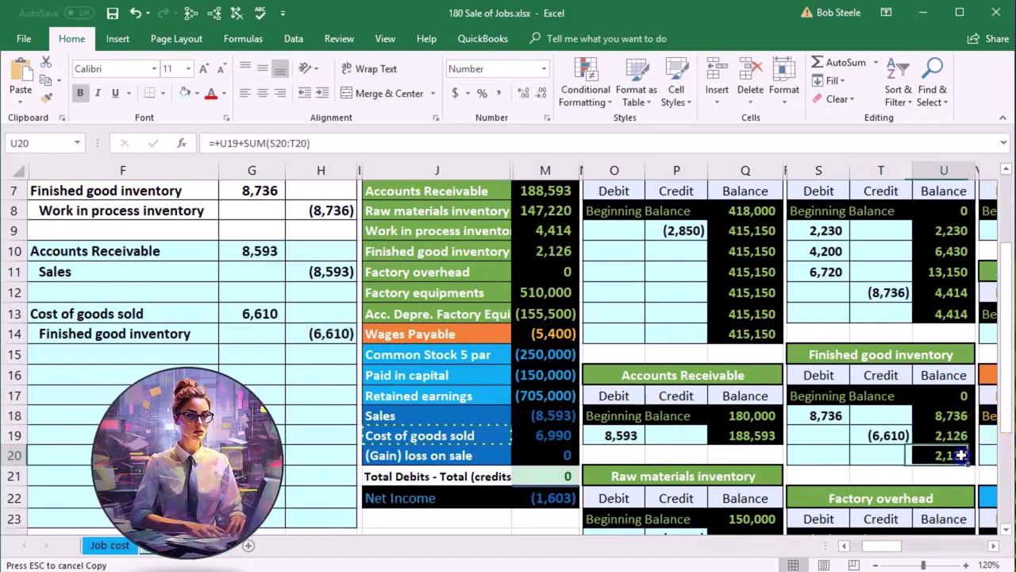
pyautogui.click(214, 13)
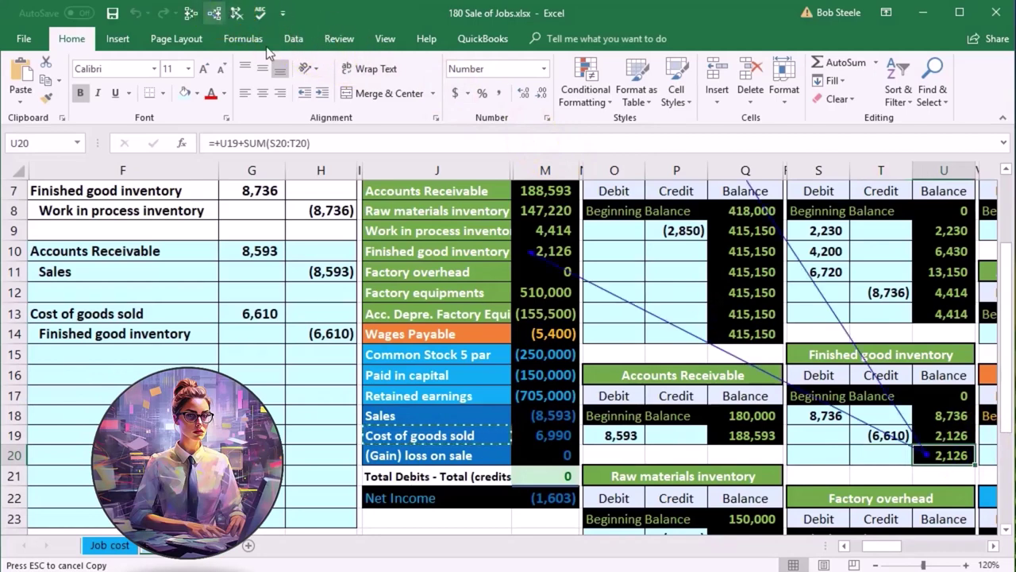
pyautogui.click(554, 249)
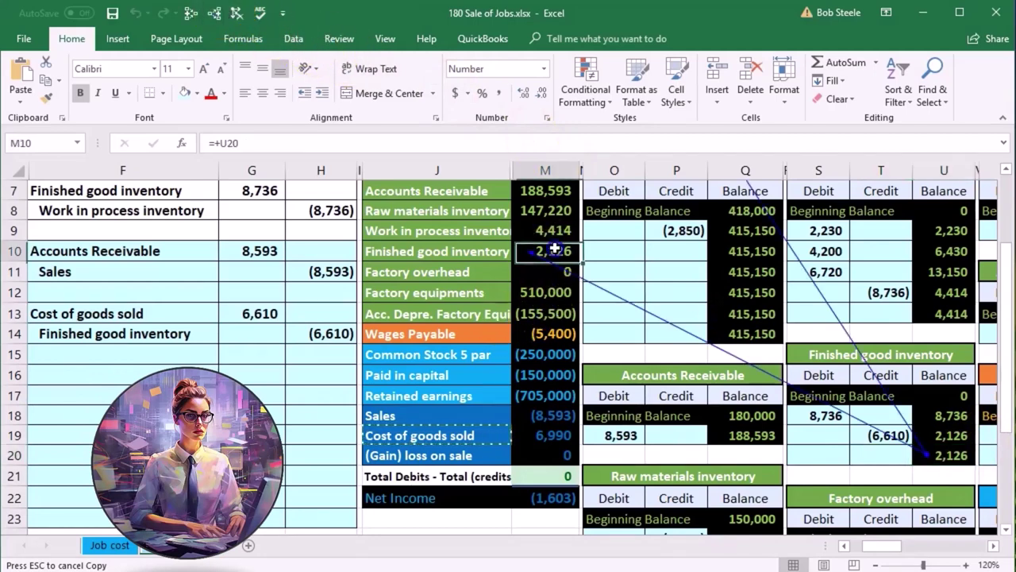
pyautogui.doubleClick(542, 469)
pyautogui.press('Return')
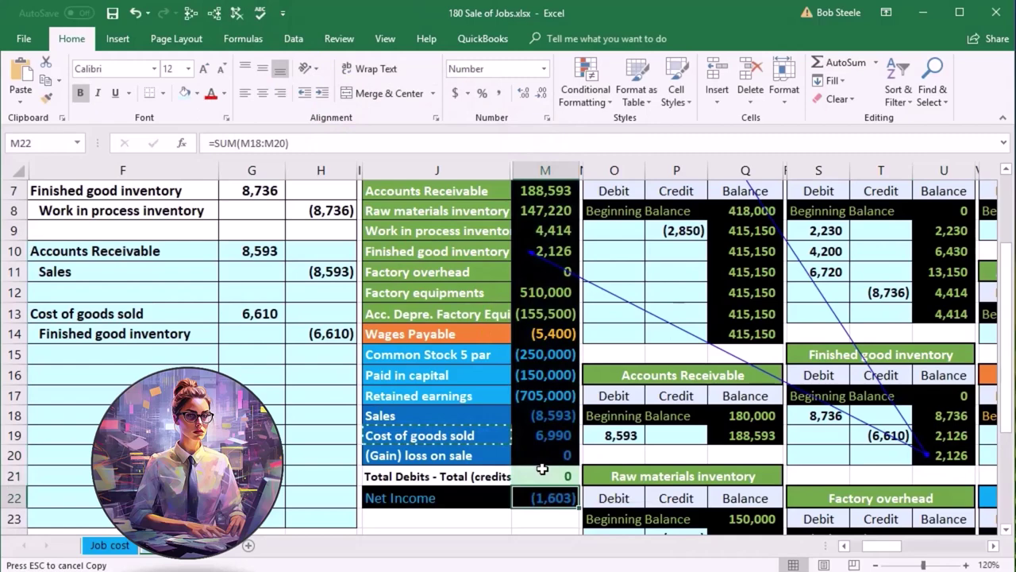
pyautogui.scroll(1, 542, 469)
pyautogui.scroll(-1, 543, 469)
# Remove the formula trace arrows from the worksheet.
pyautogui.click(252, 416)
pyautogui.scroll(1, 251, 416)
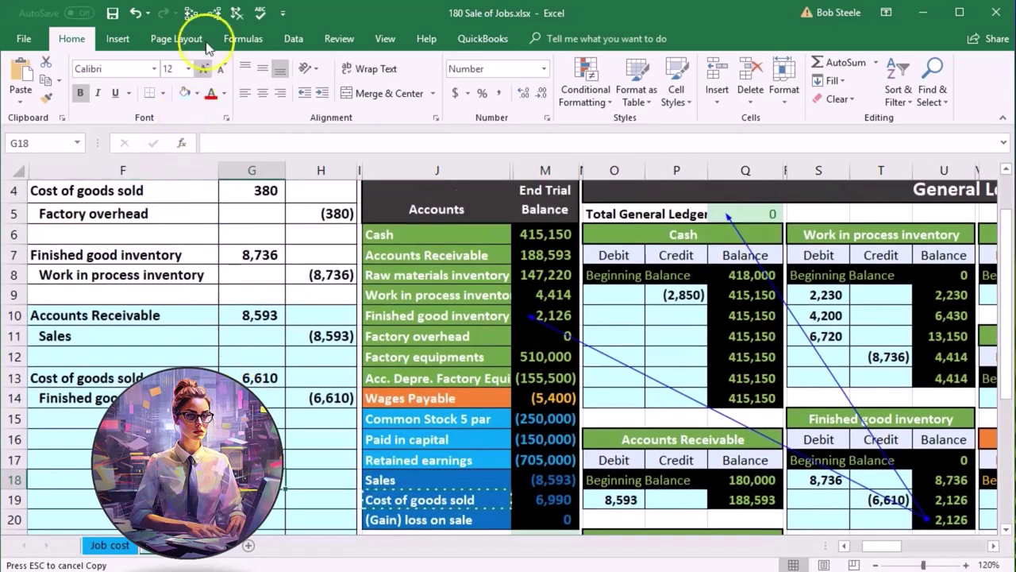
pyautogui.click(236, 13)
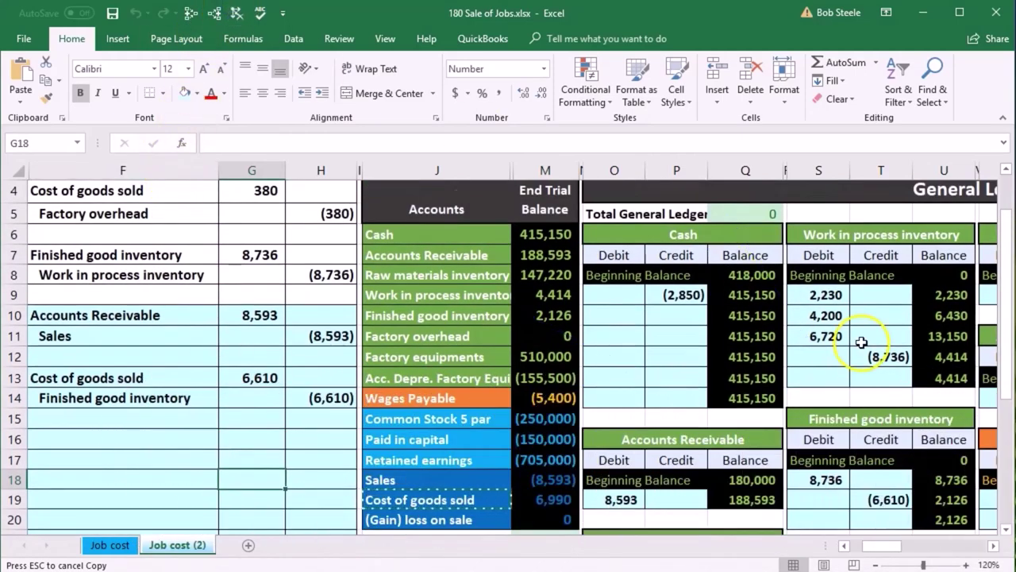
# Review the ledger accounts and confirm the trial balance Finished good inventory links to the 2,126 ending balance.
pyautogui.click(862, 342)
pyautogui.press('Right')
pyautogui.press('Right')
pyautogui.press('Right')
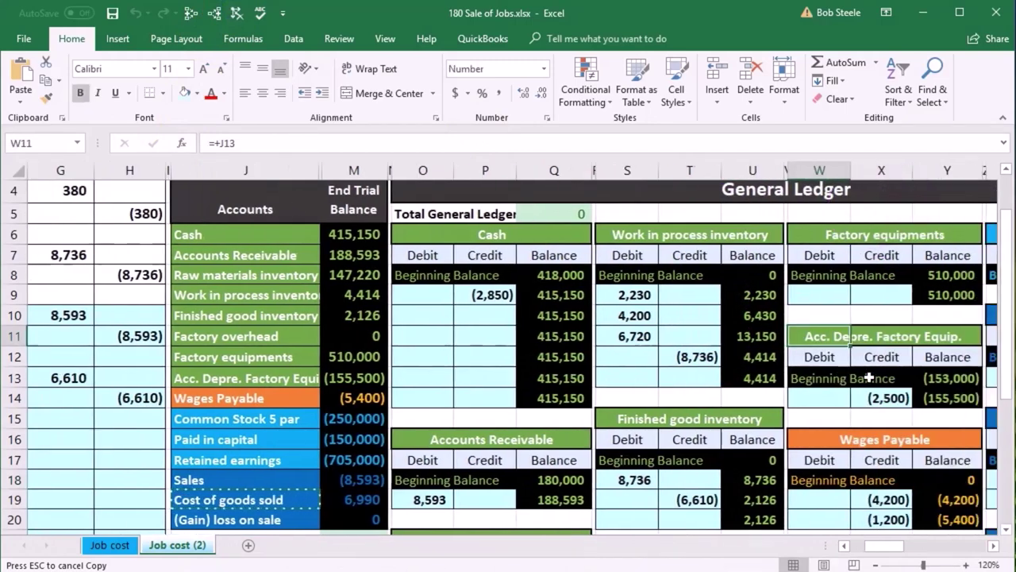
pyautogui.press('Right')
pyautogui.press('Right')
pyautogui.press('Right')
pyautogui.press('Right')
pyautogui.press('Right')
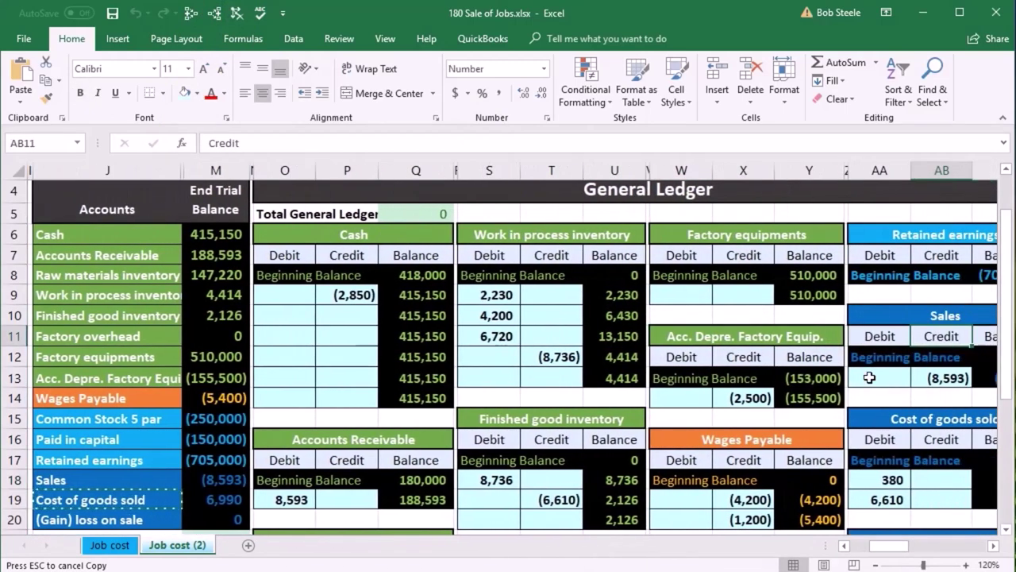
pyautogui.scroll(-1, 658, 399)
pyautogui.click(553, 402)
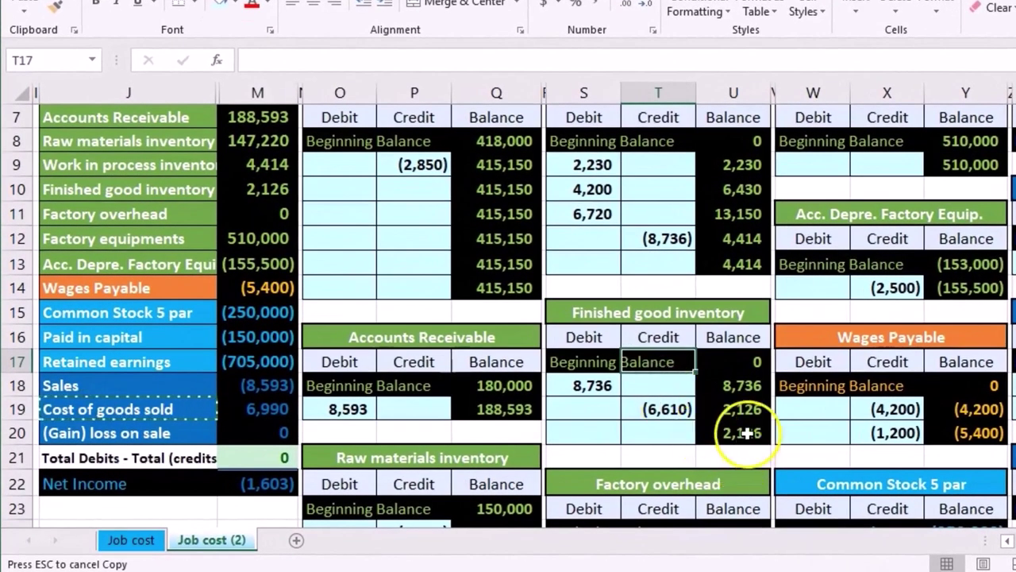
pyautogui.click(261, 191)
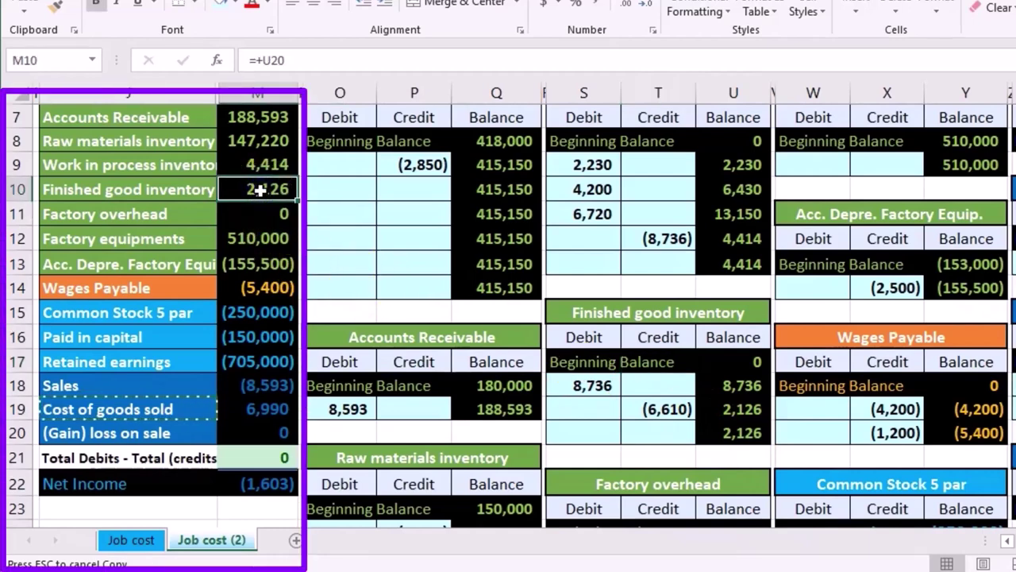
pyautogui.click(718, 434)
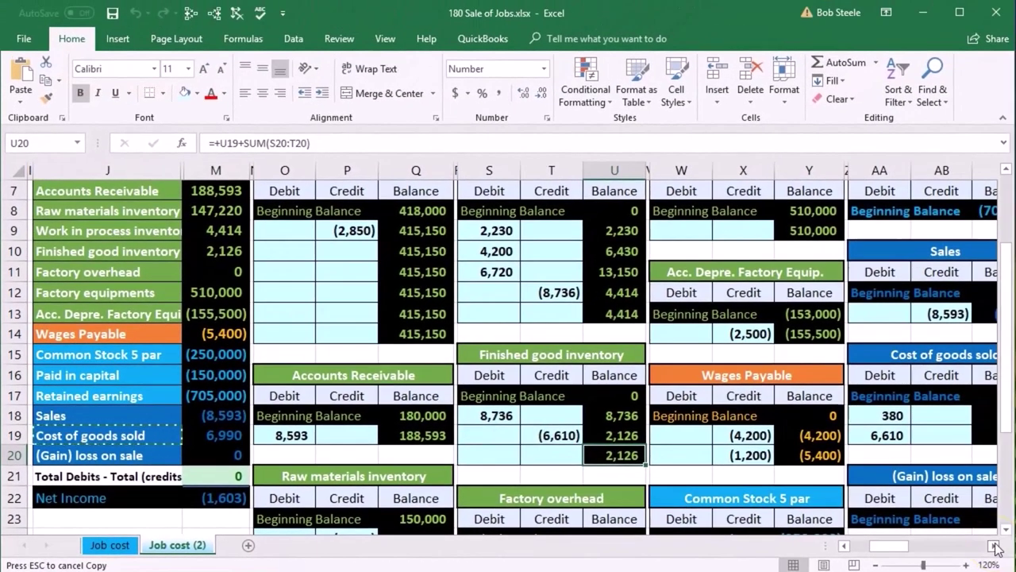
# Trace precedents of Total Open Jobs (4,414 matching WIP), then check the 6,610 closed-jobs difference.
pyautogui.click(994, 547)
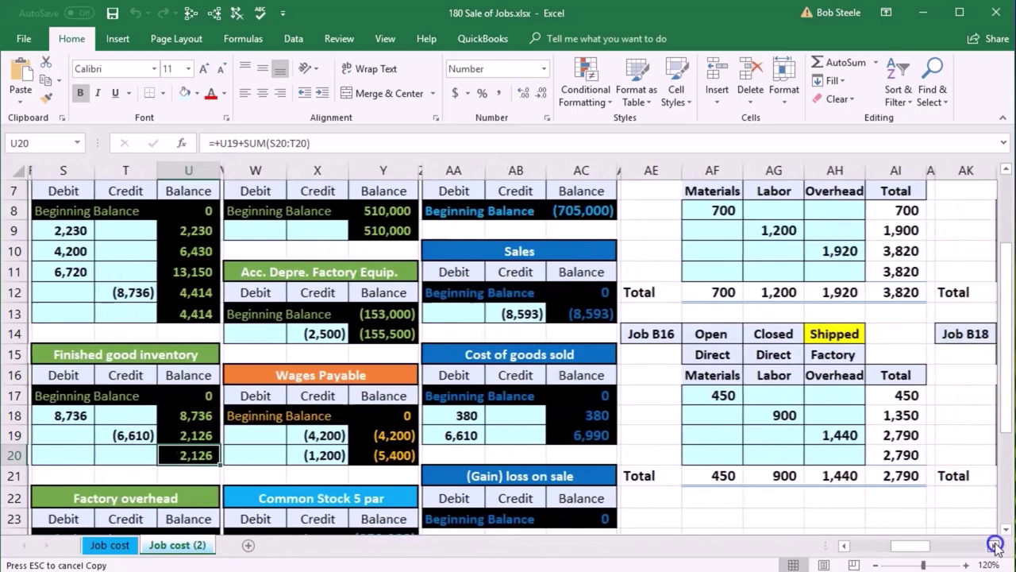
pyautogui.moveTo(994, 547); pyautogui.dragTo(994, 547)
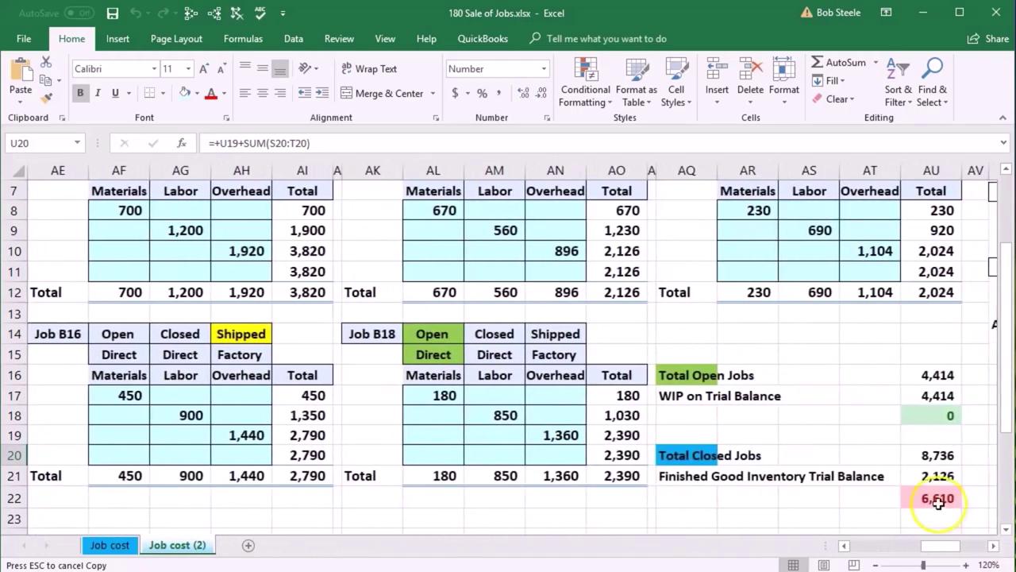
pyautogui.click(920, 377)
pyautogui.scroll(1, 913, 419)
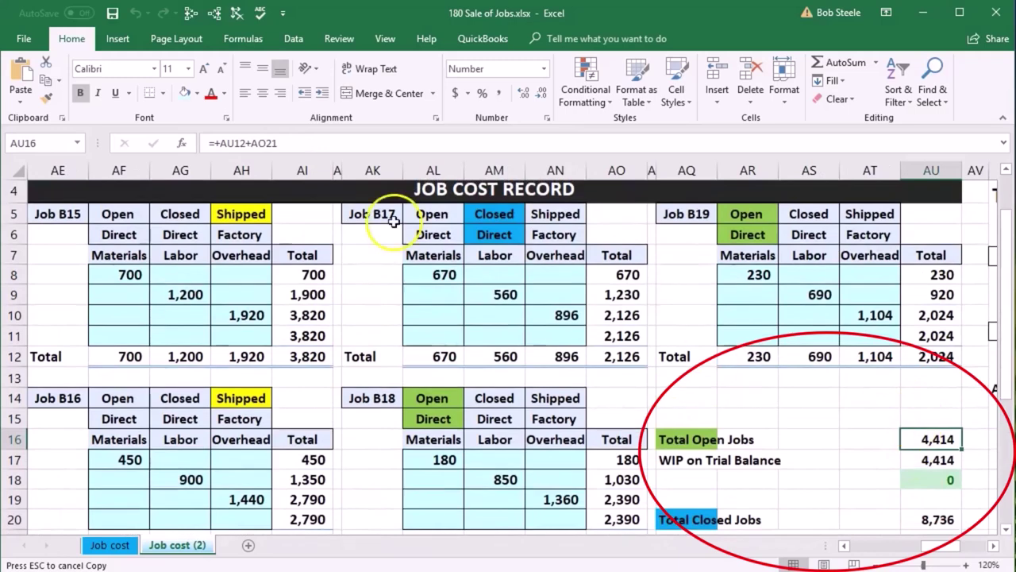
pyautogui.click(240, 22)
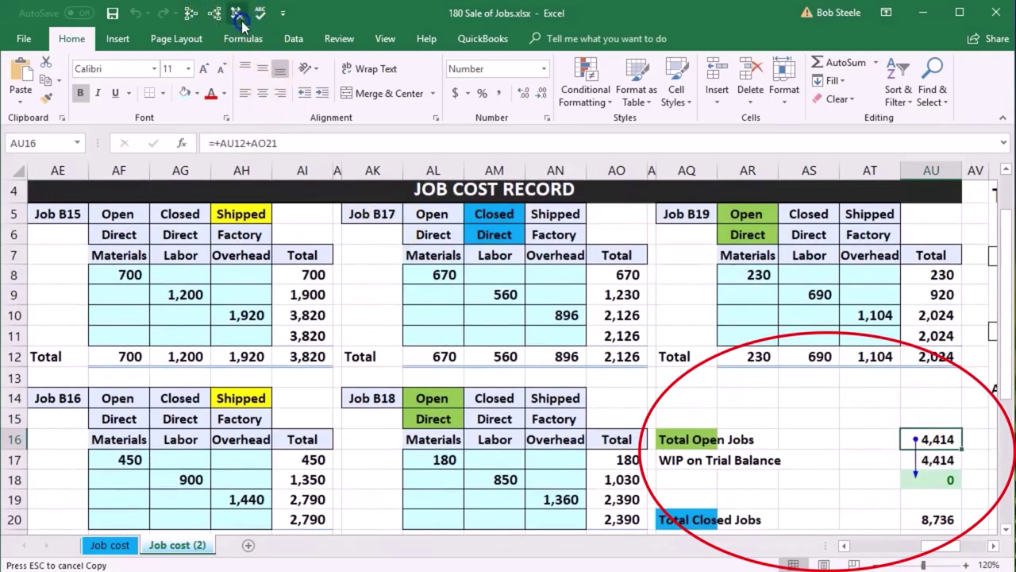
pyautogui.click(191, 14)
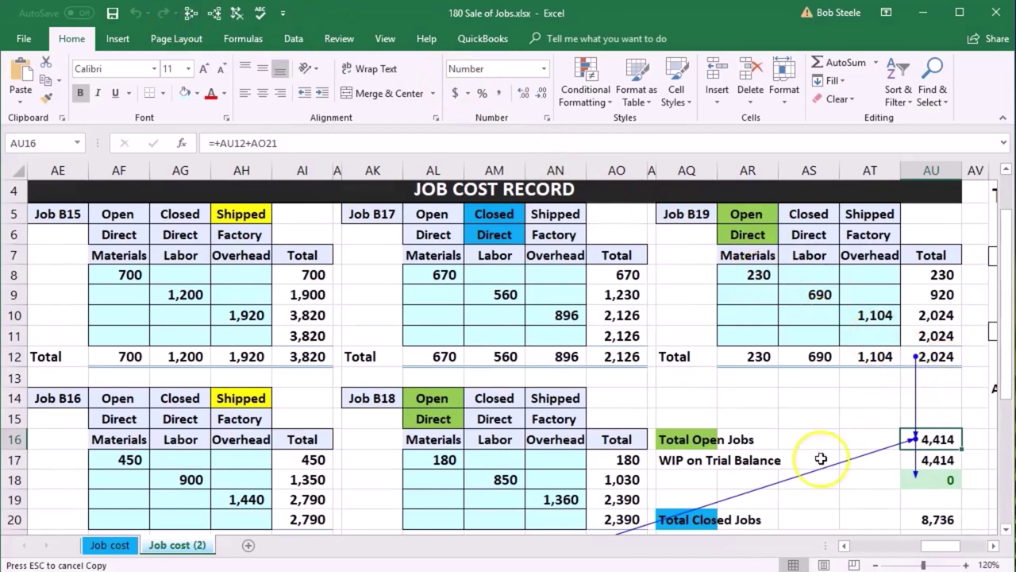
pyautogui.scroll(-1, 627, 508)
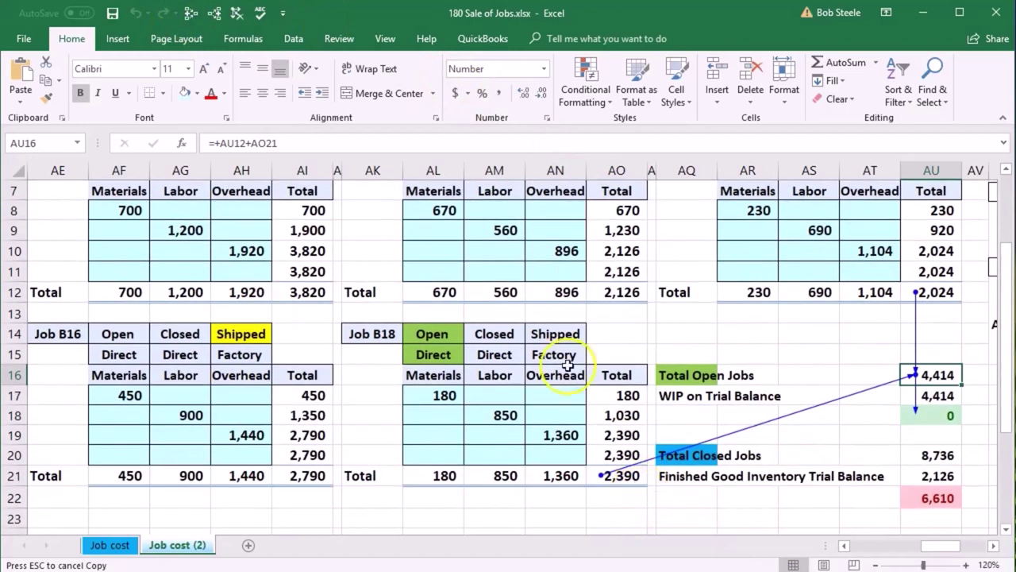
pyautogui.click(237, 13)
pyautogui.click(915, 492)
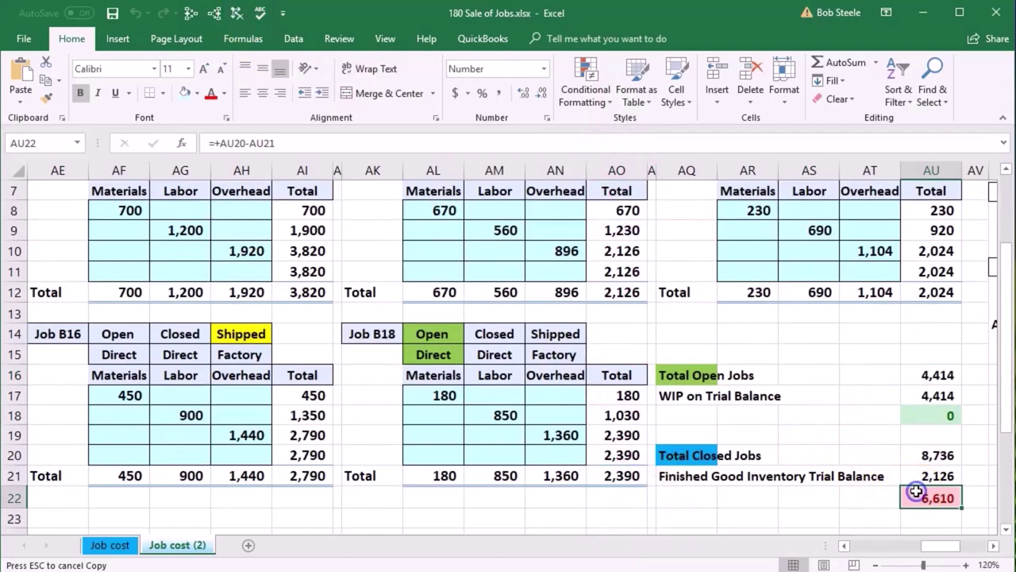
# Replace the Total Closed Jobs formula with a reference to Job B17's 2,126 total.
pyautogui.scroll(1, 738, 405)
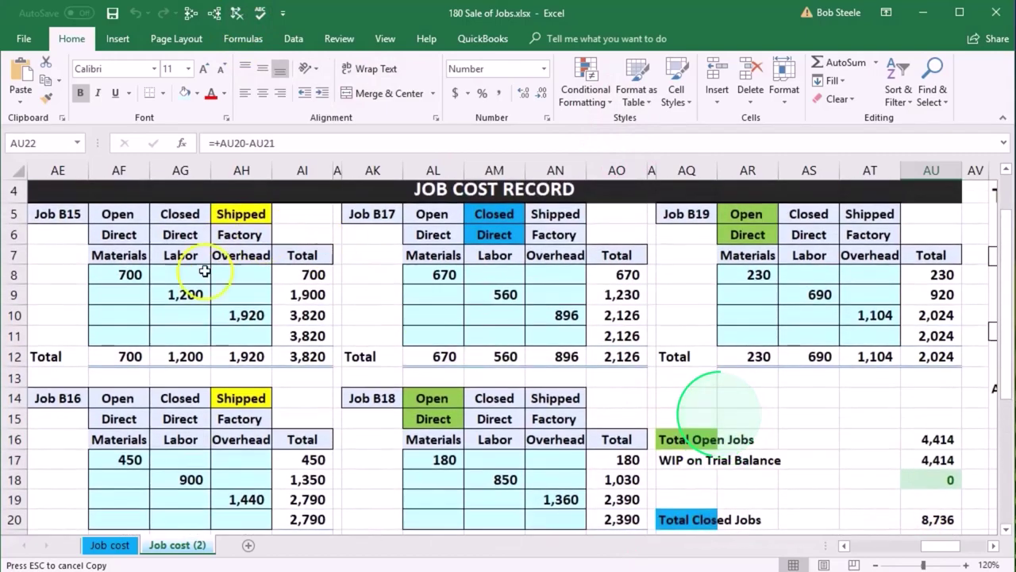
pyautogui.scroll(-1, 485, 399)
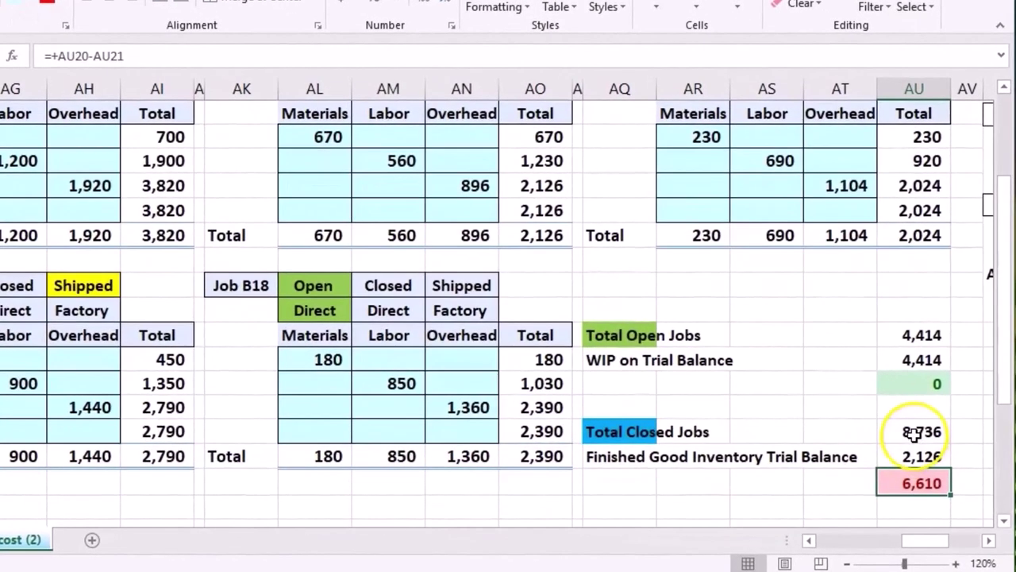
pyautogui.click(931, 450)
pyautogui.doubleClick(914, 433)
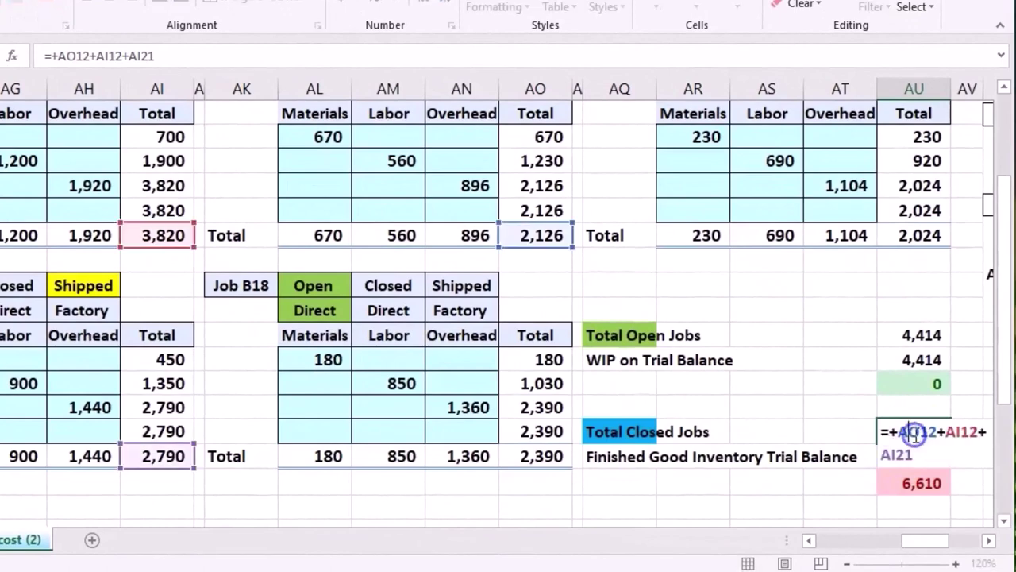
pyautogui.press('Escape')
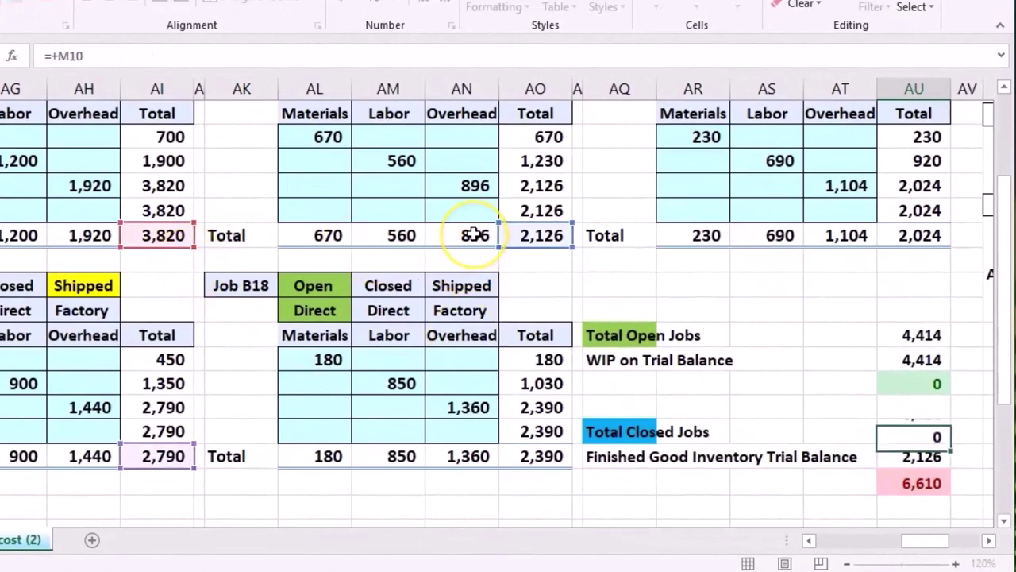
pyautogui.press('Delete')
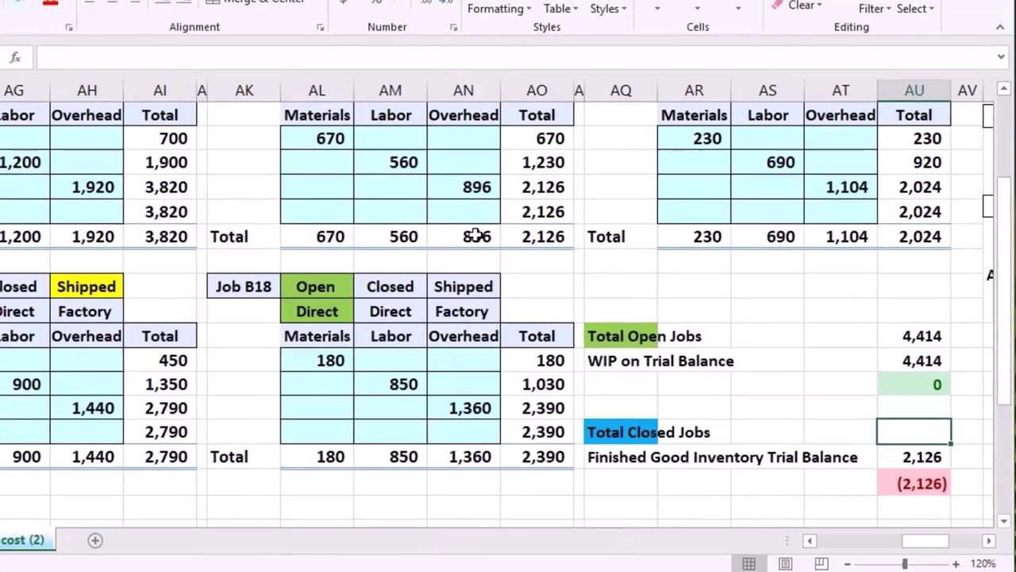
pyautogui.write('=')
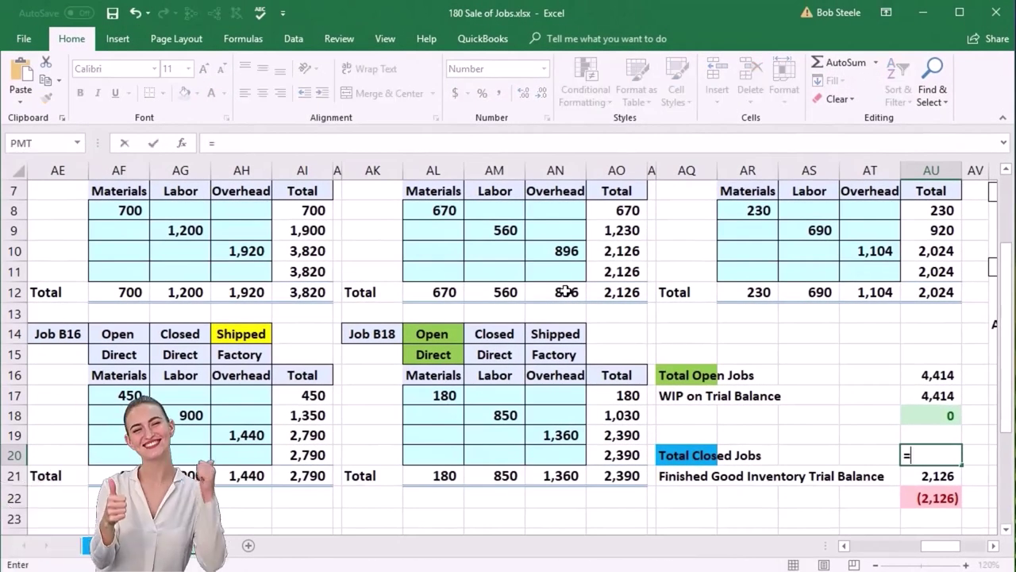
pyautogui.scroll(1, 586, 332)
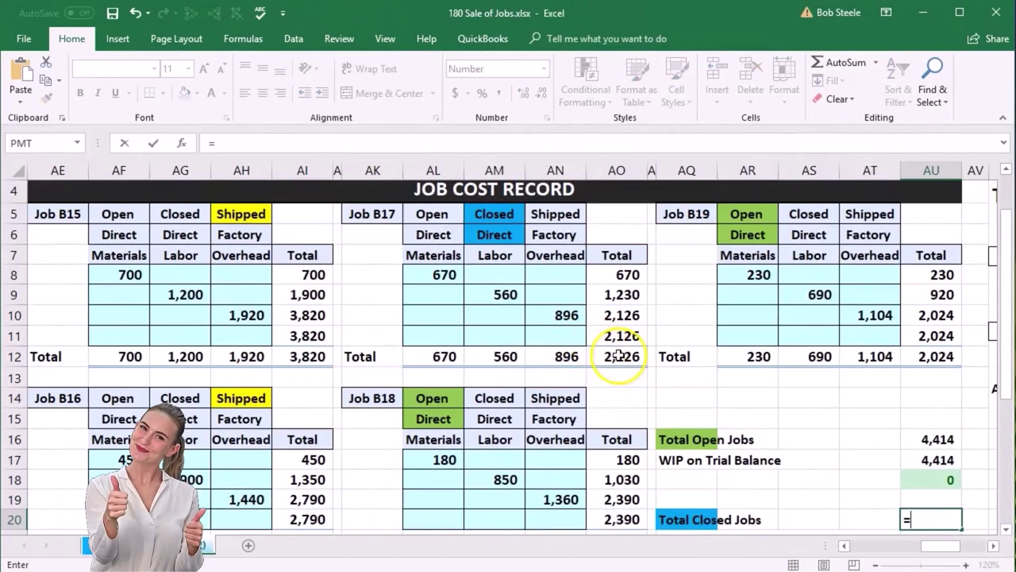
pyautogui.click(616, 354)
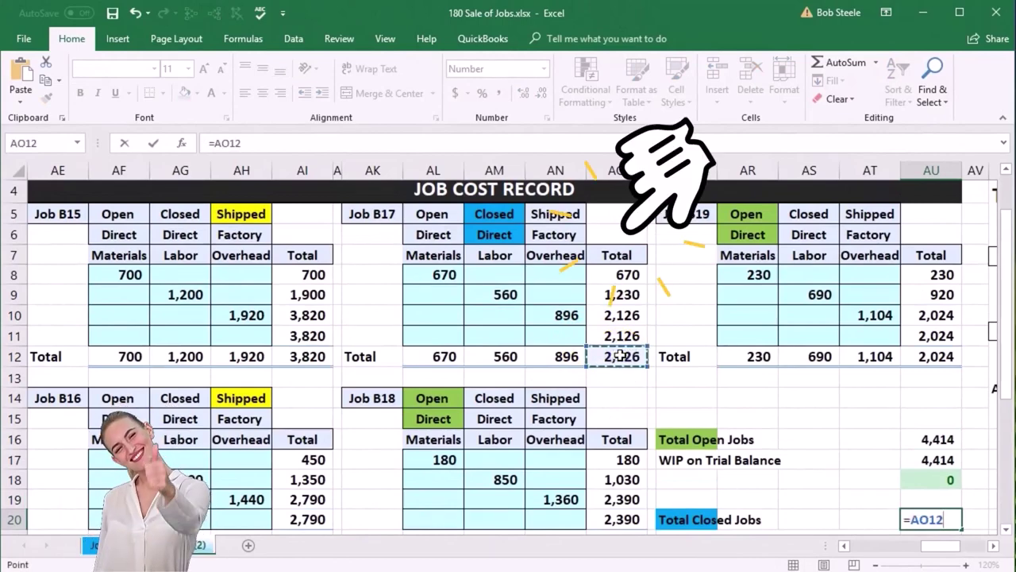
pyautogui.press('Return')
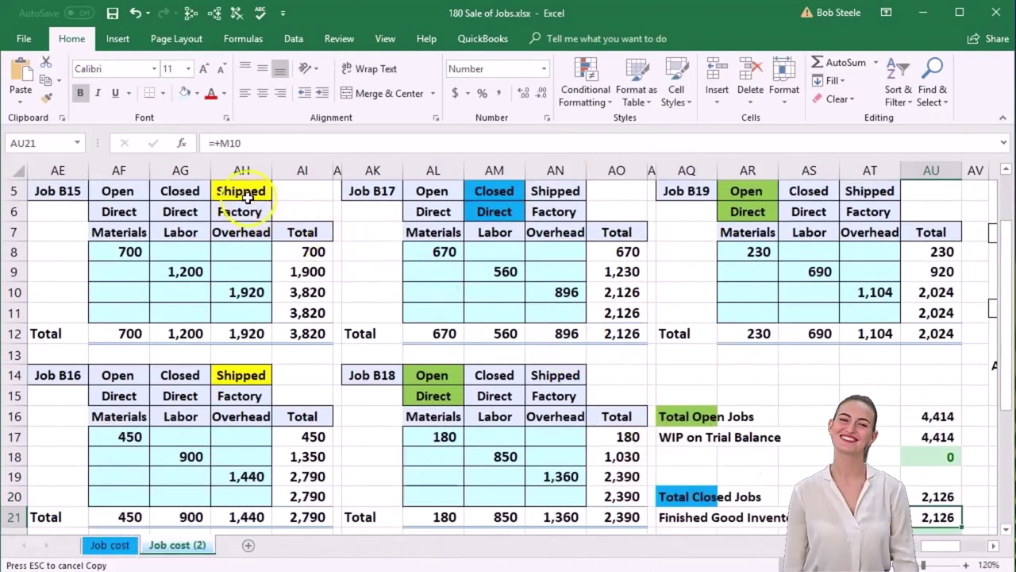
pyautogui.click(254, 374)
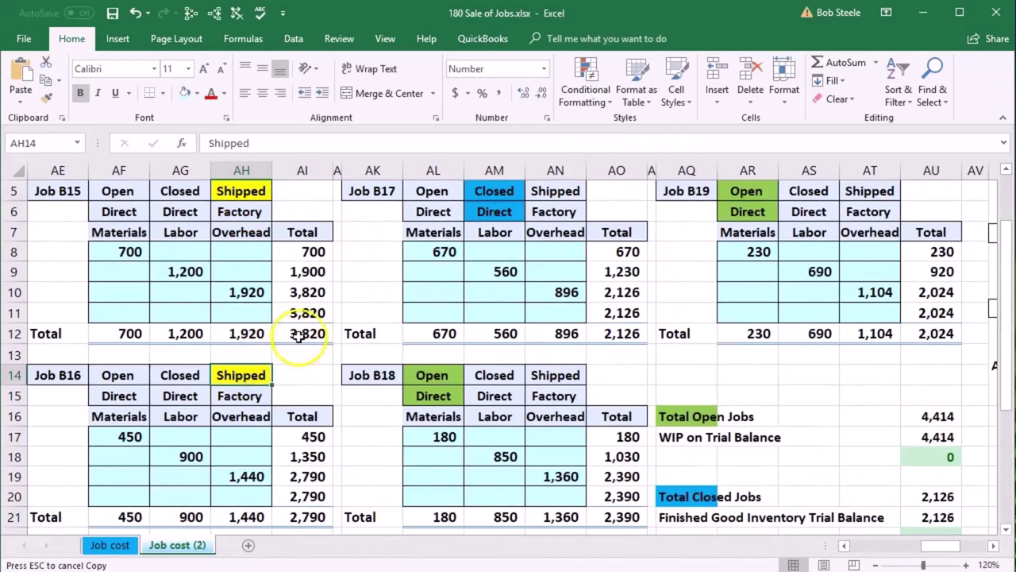
pyautogui.click(299, 335)
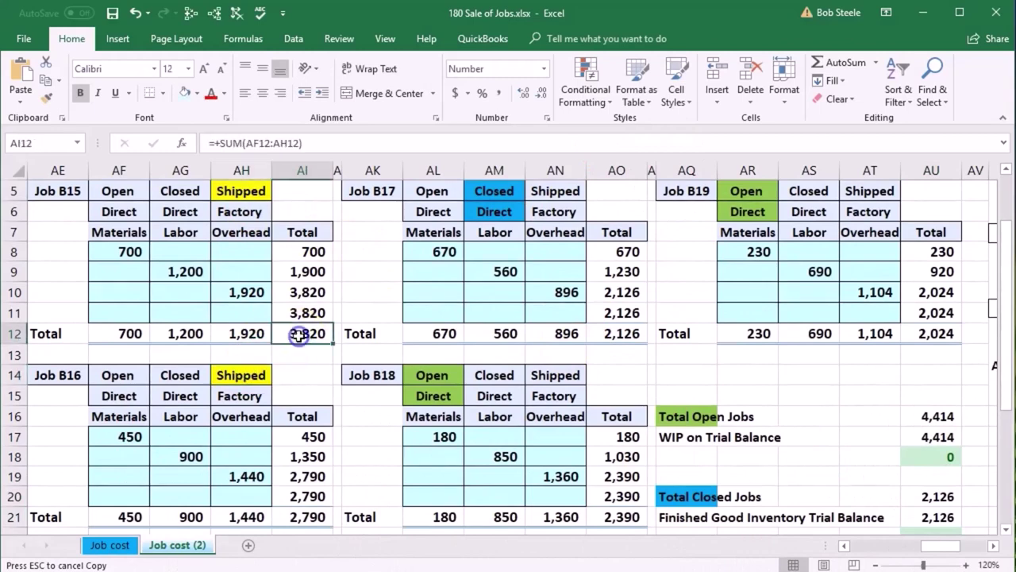
pyautogui.keyDown('ctrl'); pyautogui.click(327, 516); pyautogui.keyUp('ctrl')
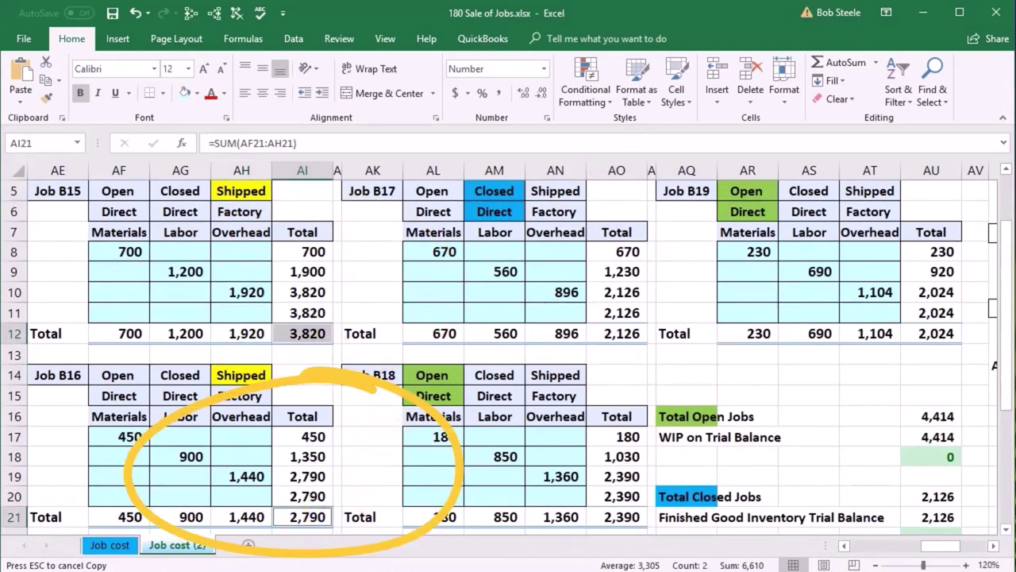
pyautogui.moveTo(938, 550); pyautogui.dragTo(898, 546)
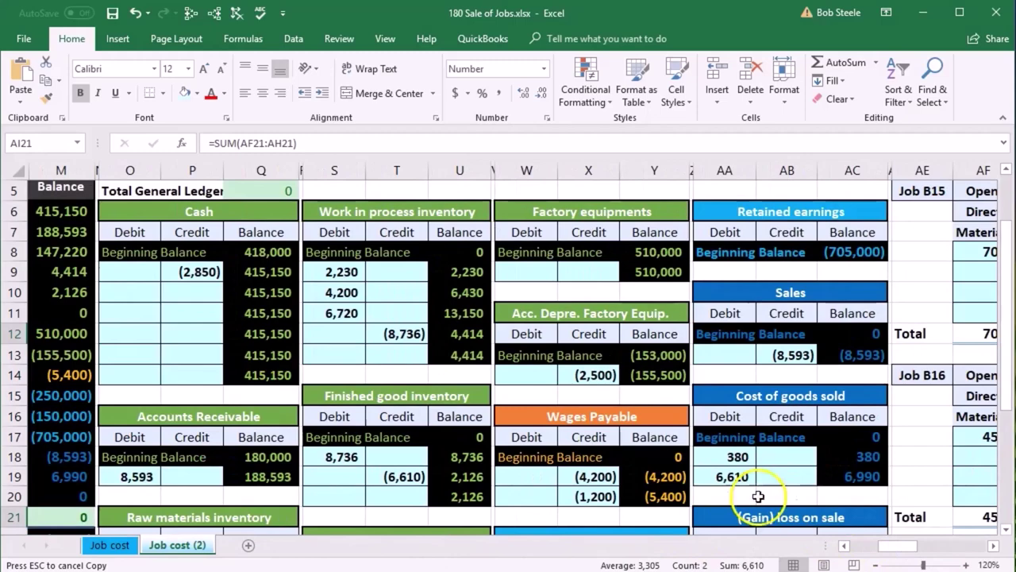
pyautogui.click(843, 477)
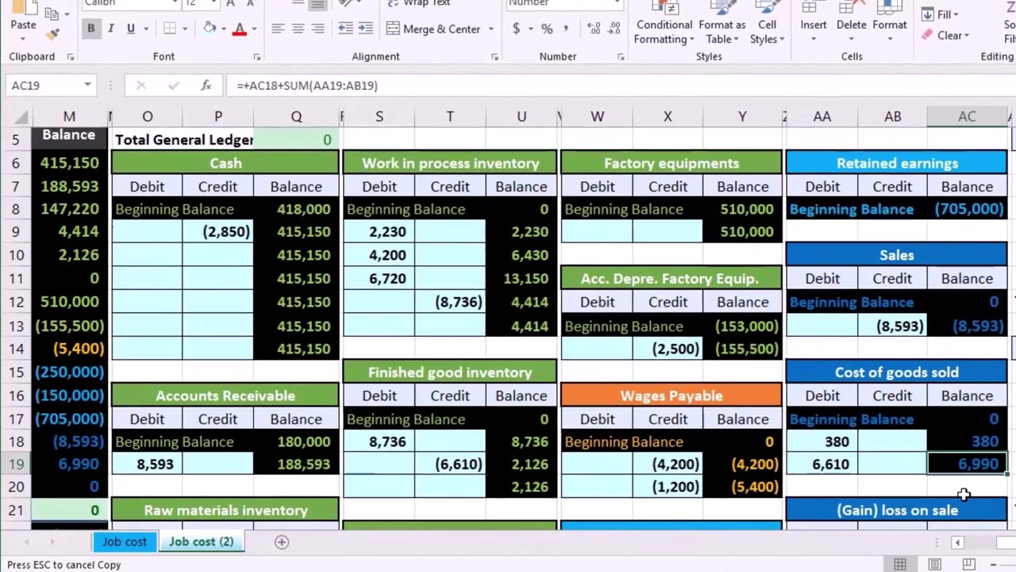
pyautogui.moveTo(1005, 526); pyautogui.dragTo(1010, 528)
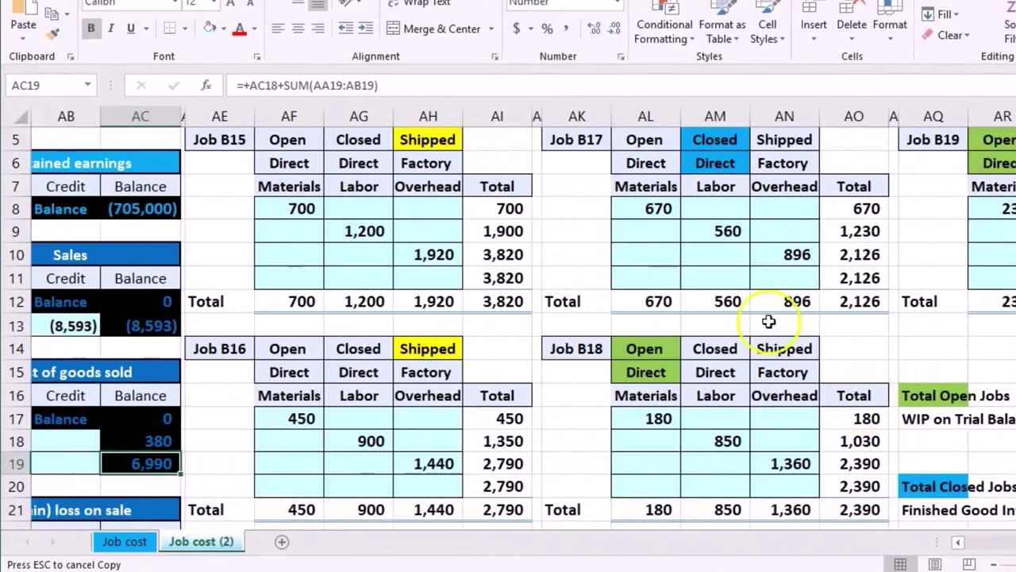
pyautogui.click(439, 147)
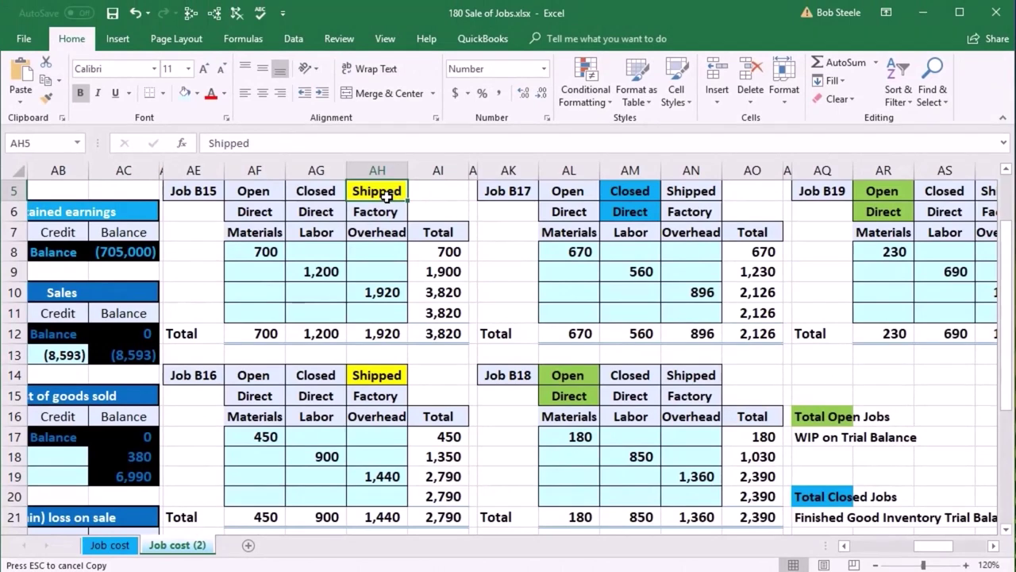
pyautogui.click(992, 546)
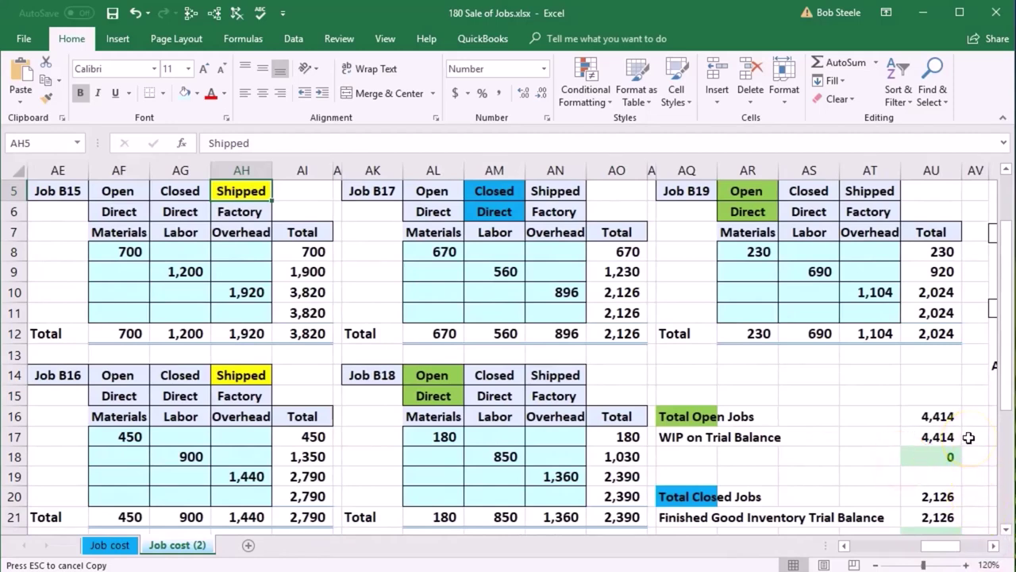
pyautogui.click(947, 420)
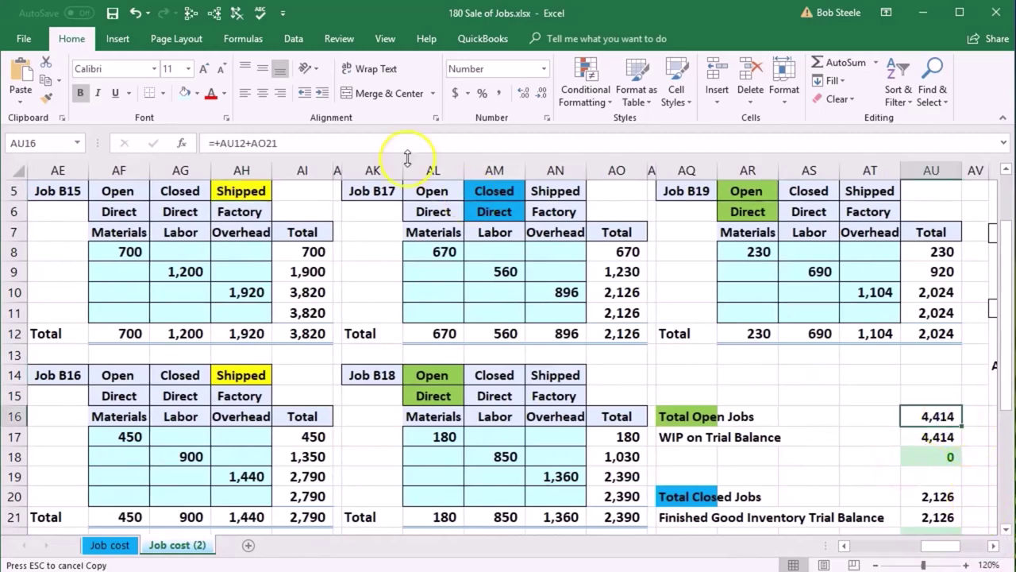
pyautogui.click(192, 16)
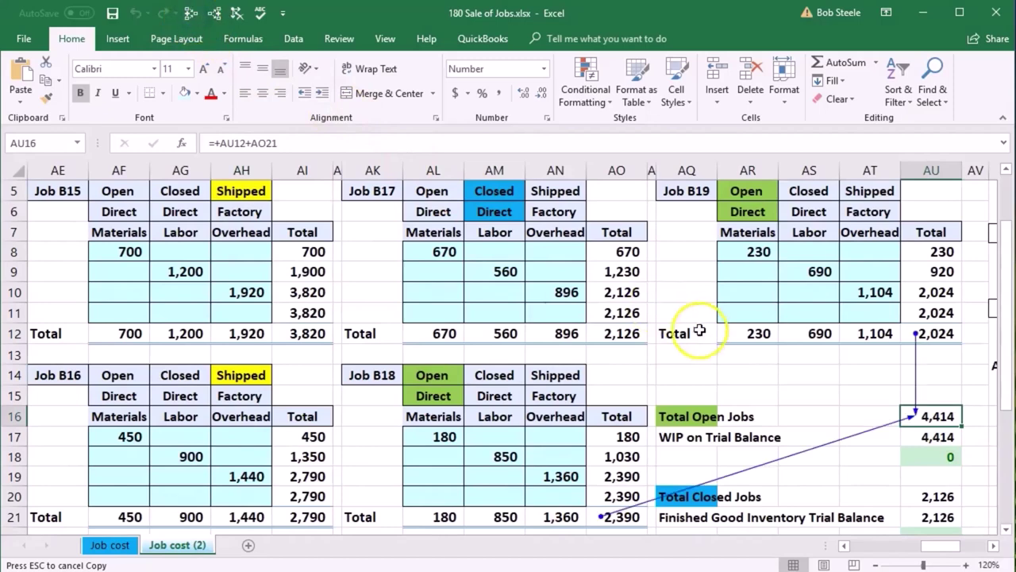
pyautogui.scroll(-1, 699, 330)
pyautogui.click(913, 373)
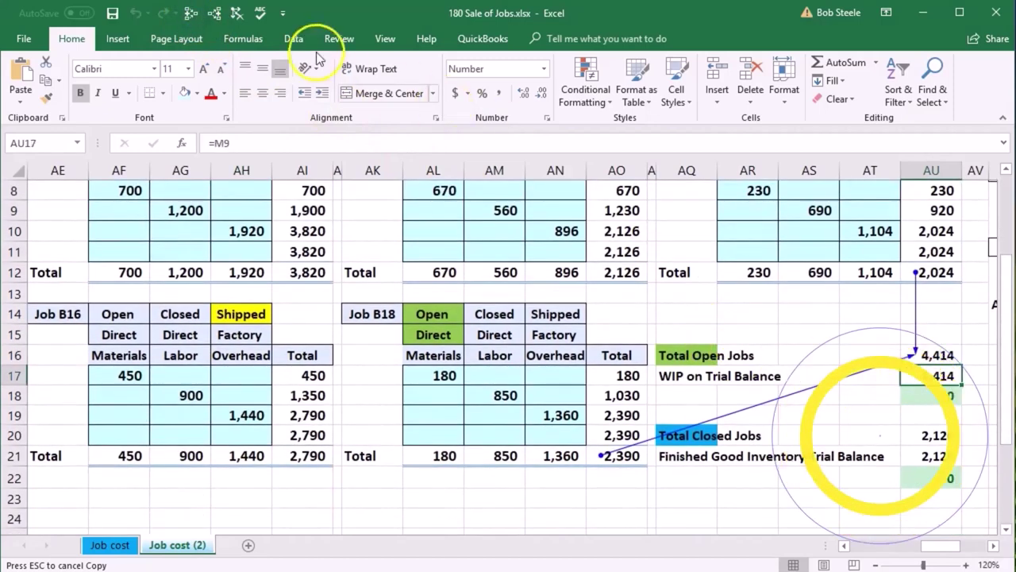
pyautogui.click(217, 14)
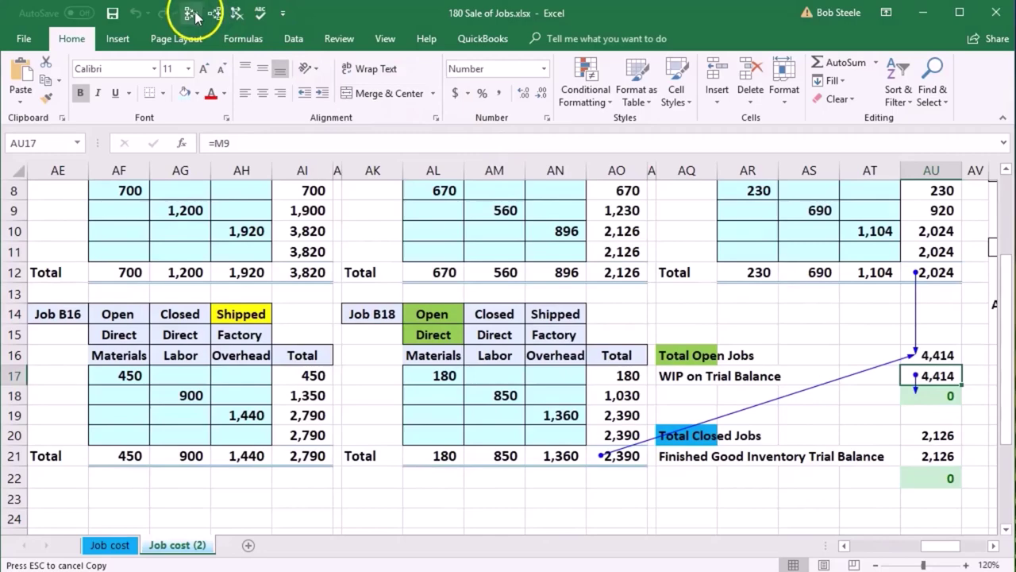
pyautogui.click(193, 14)
pyautogui.moveTo(933, 545); pyautogui.dragTo(870, 545)
pyautogui.scroll(1, 584, 308)
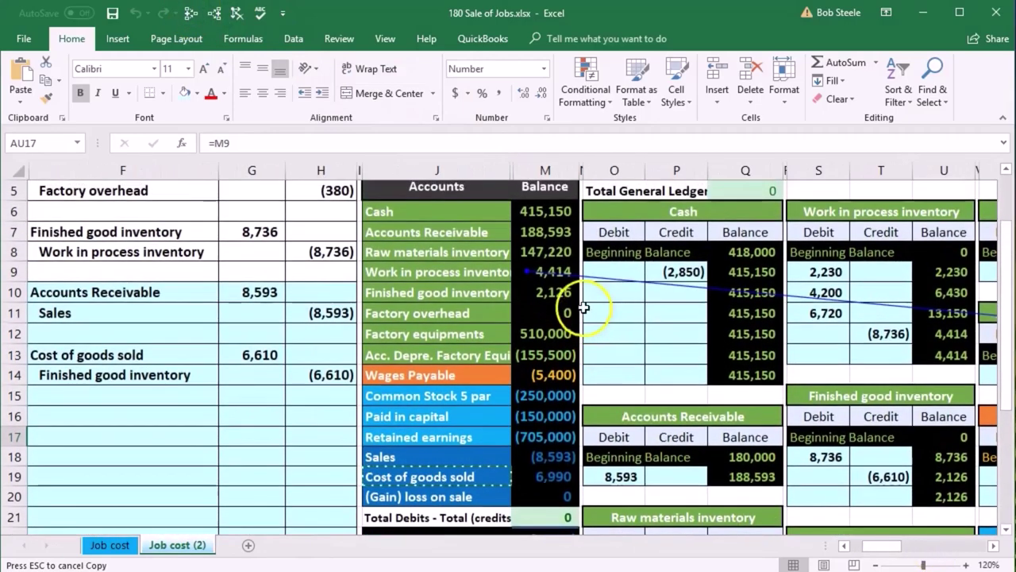
pyautogui.click(552, 272)
pyautogui.click(937, 350)
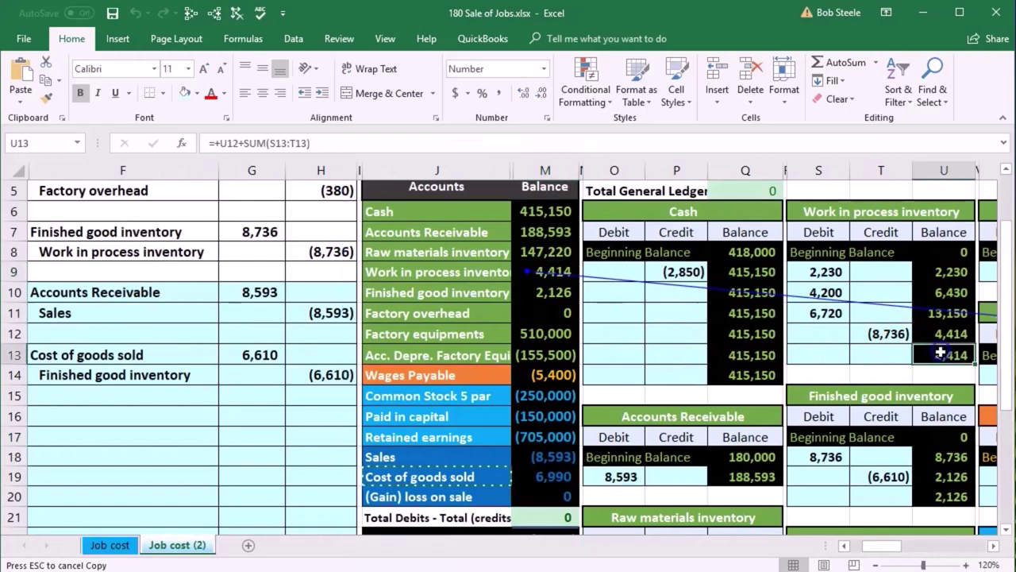
pyautogui.moveTo(887, 552); pyautogui.dragTo(943, 551)
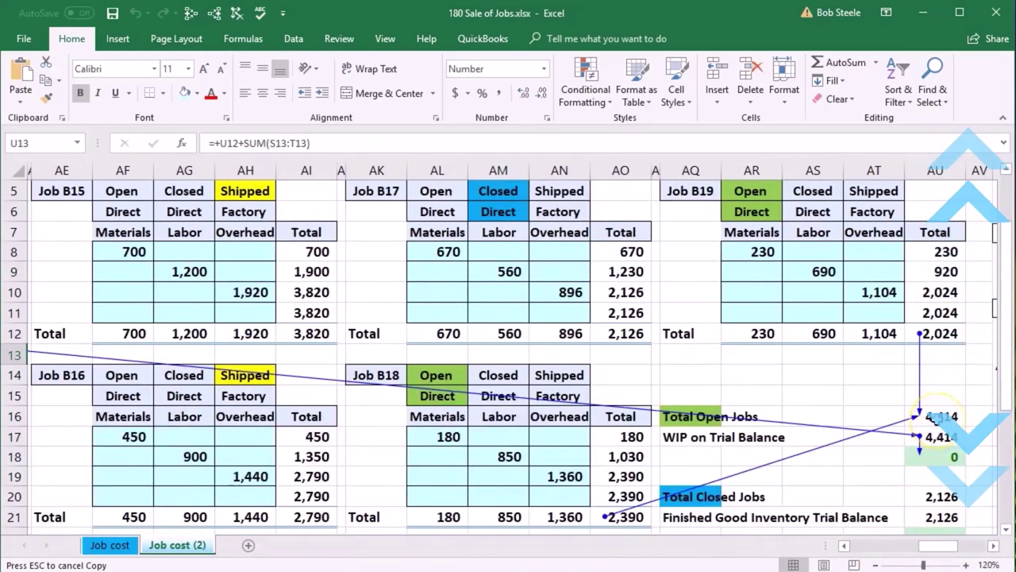
pyautogui.click(236, 12)
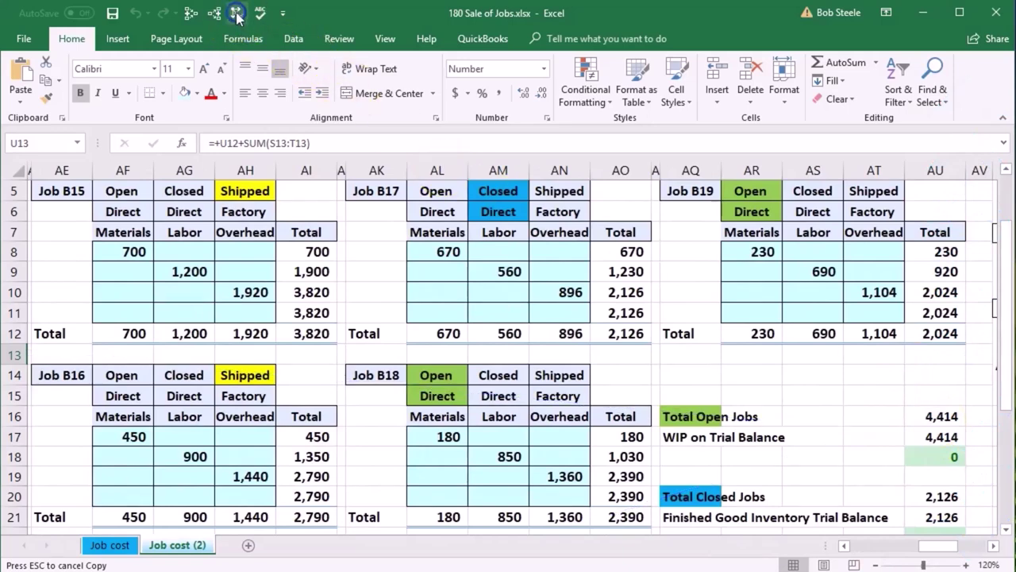
# Trace precedents of Total Closed Jobs (2,126) and the finished goods trial balance figure.
pyautogui.scroll(-1, 801, 399)
pyautogui.click(931, 436)
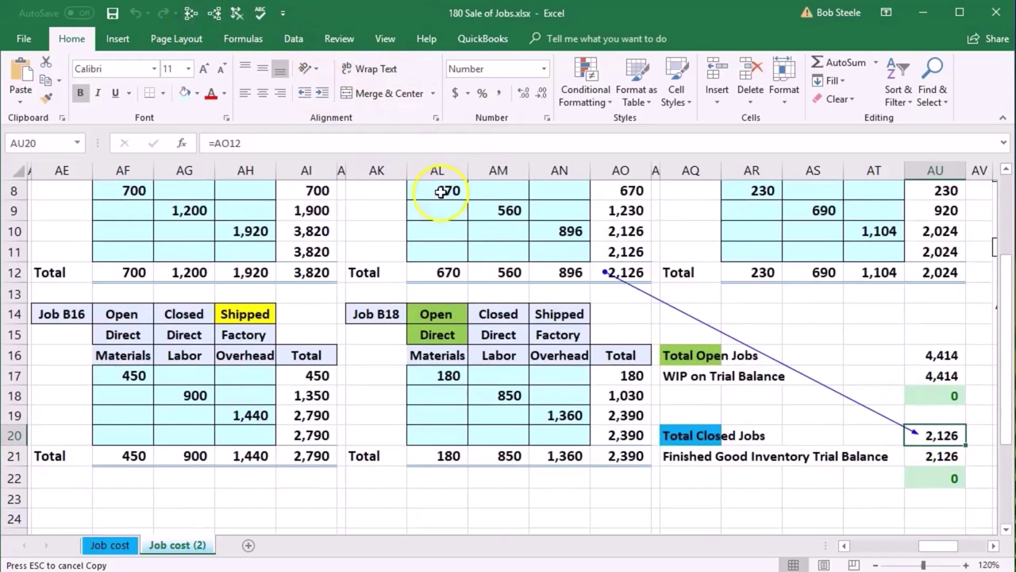
pyautogui.scroll(1, 499, 324)
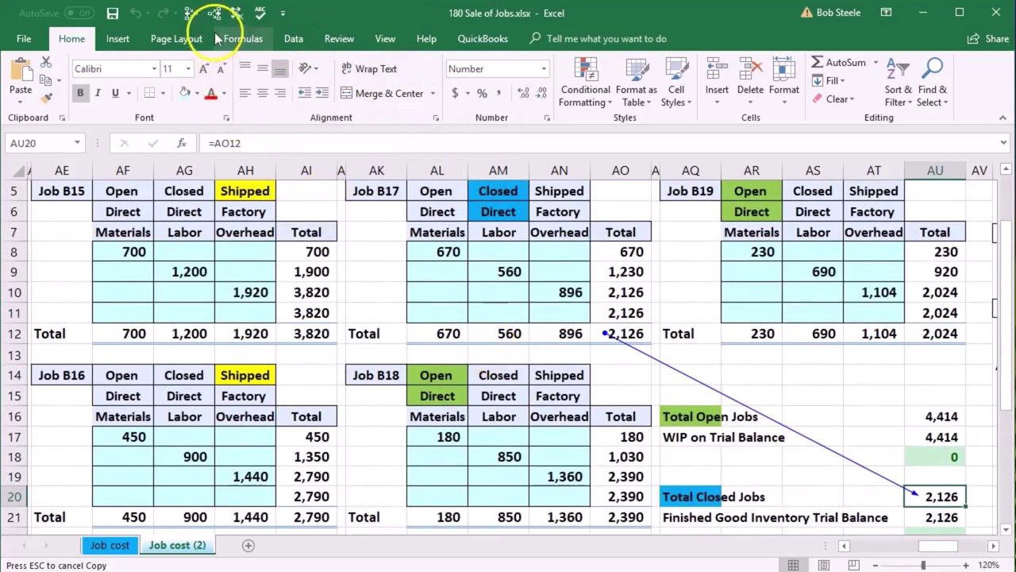
pyautogui.click(191, 13)
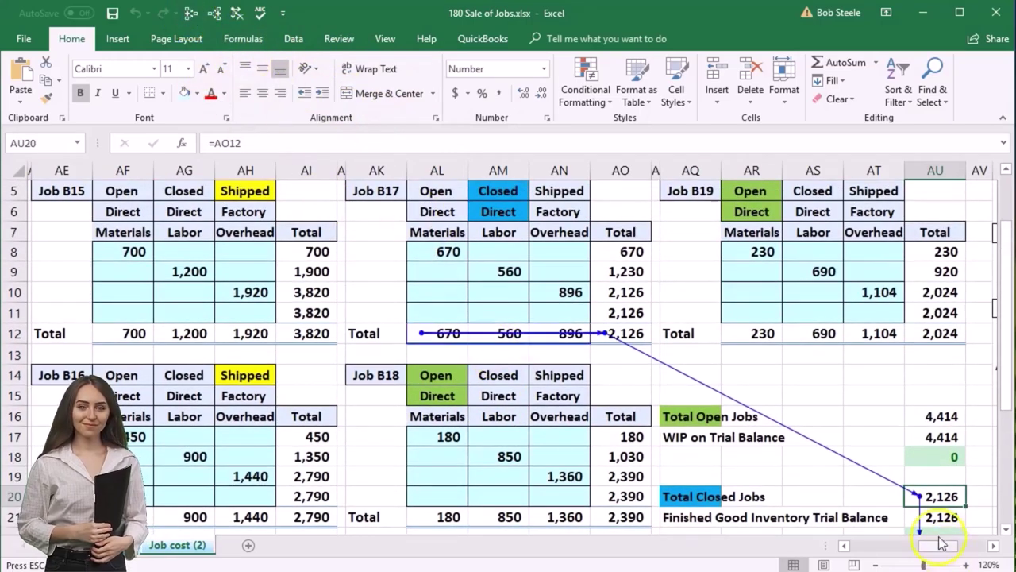
pyautogui.scroll(-1, 937, 468)
pyautogui.click(936, 455)
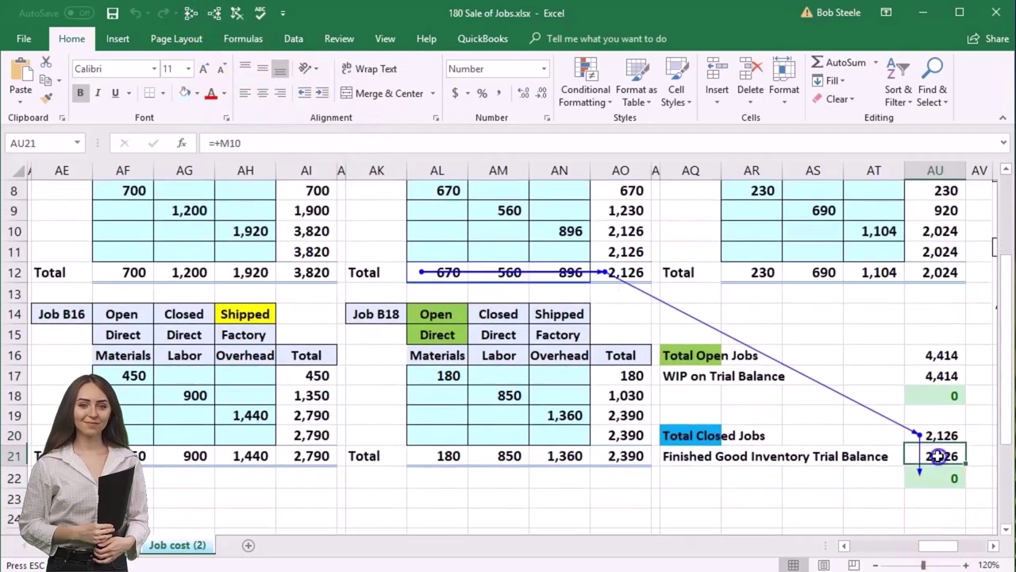
pyautogui.click(191, 13)
# Compare the 2,126 finished goods trial balance figure with the ledger ending balance, returning to column A.
pyautogui.moveTo(935, 548); pyautogui.dragTo(885, 544)
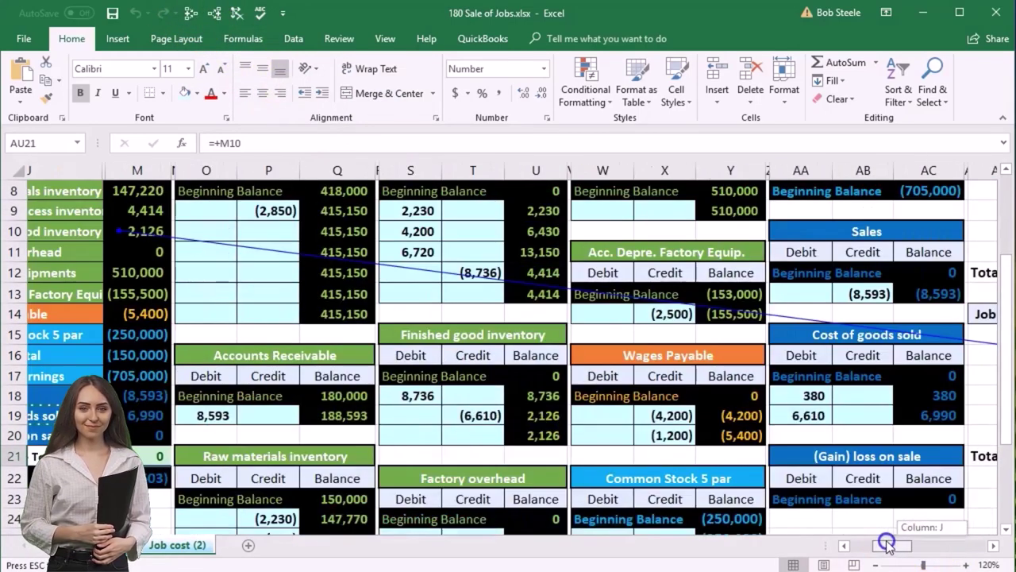
pyautogui.scroll(1, 387, 343)
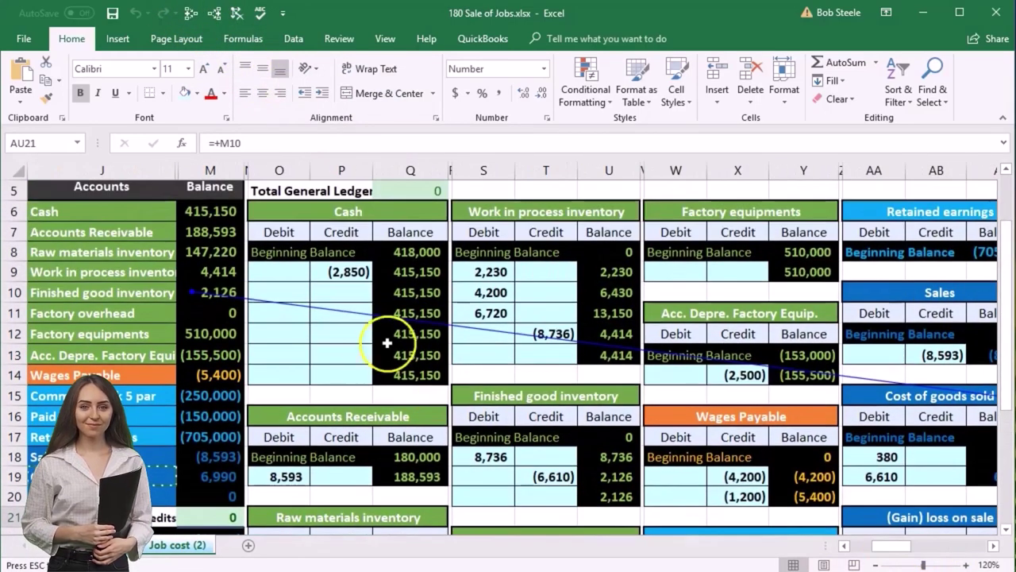
pyautogui.click(234, 291)
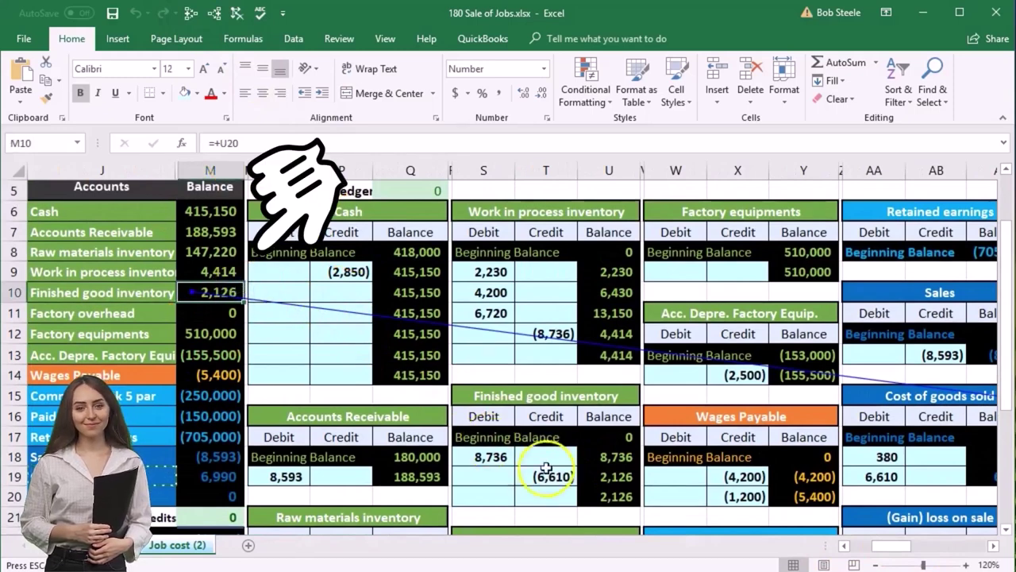
pyautogui.click(607, 496)
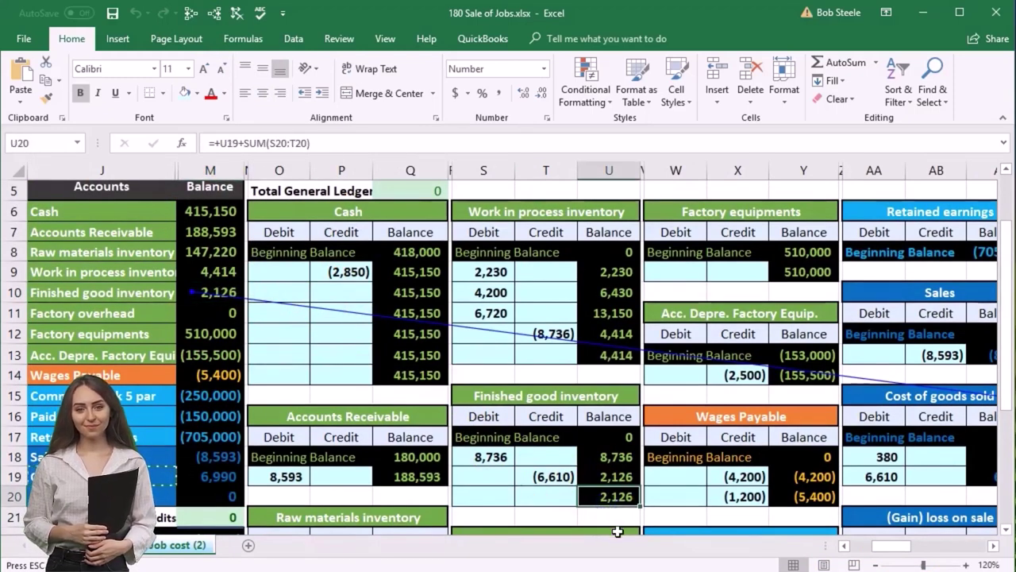
pyautogui.click(238, 290)
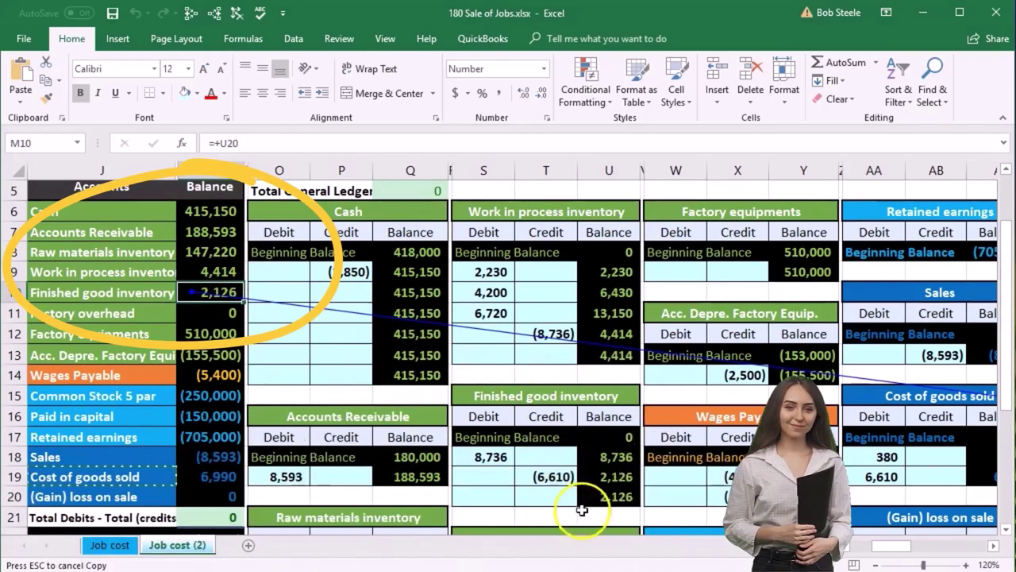
pyautogui.click(631, 497)
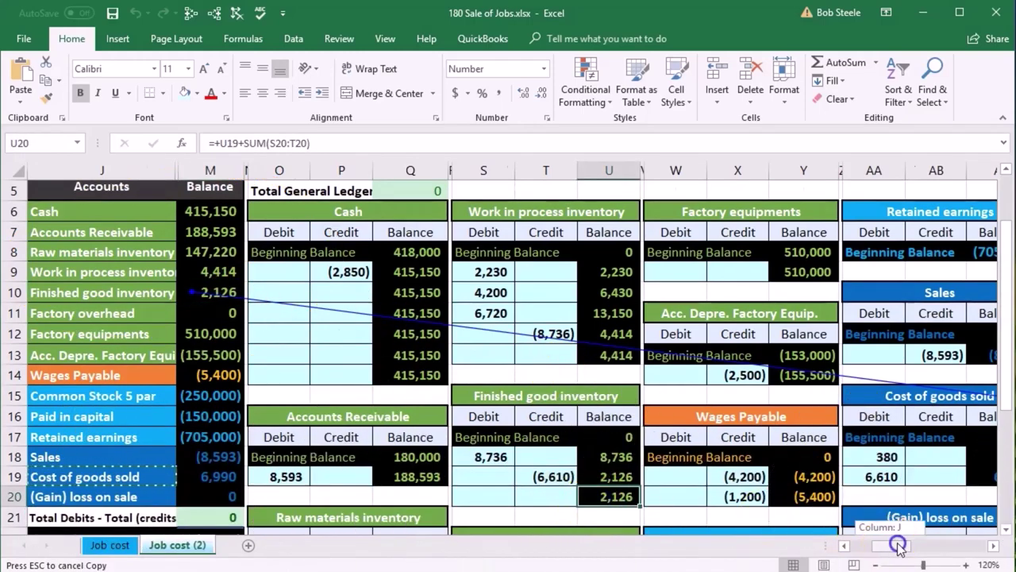
pyautogui.moveTo(891, 545); pyautogui.dragTo(929, 547)
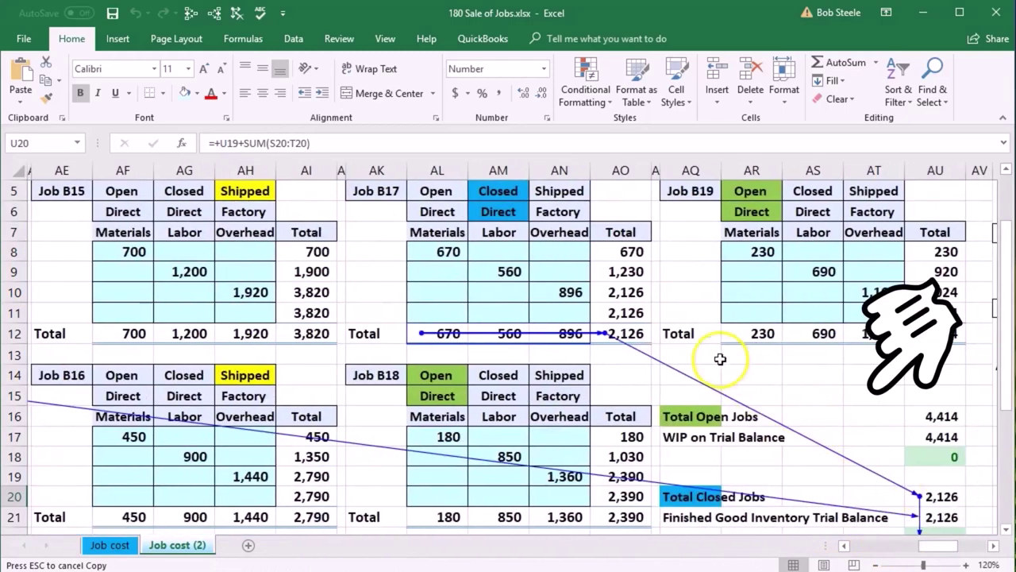
pyautogui.scroll(1, 708, 352)
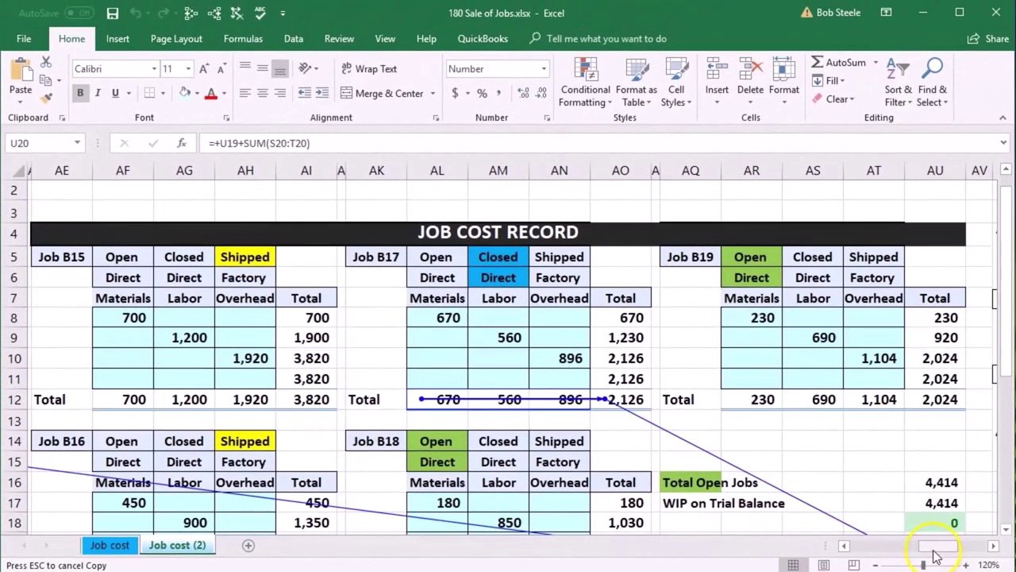
pyautogui.moveTo(933, 553); pyautogui.dragTo(854, 548)
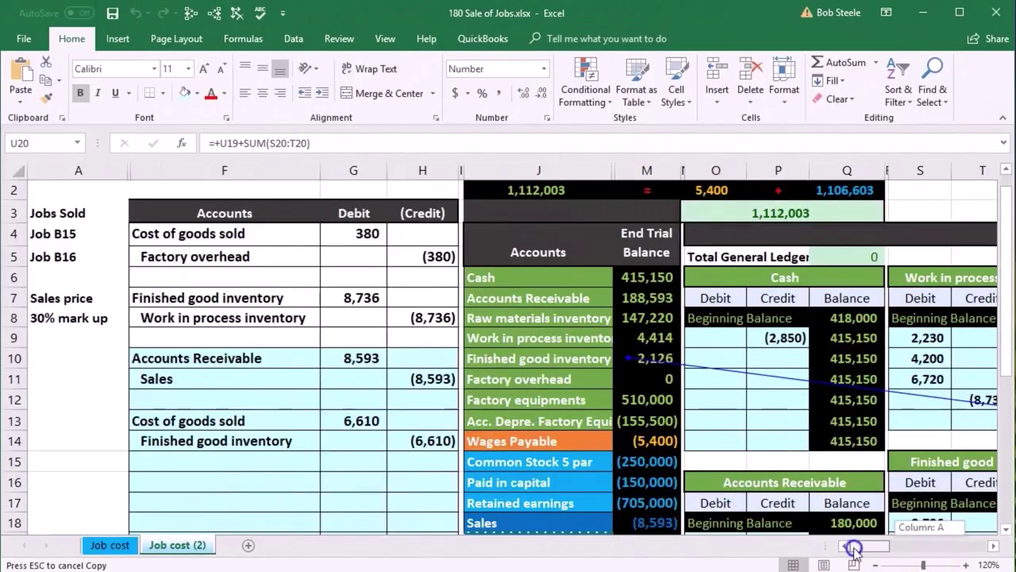